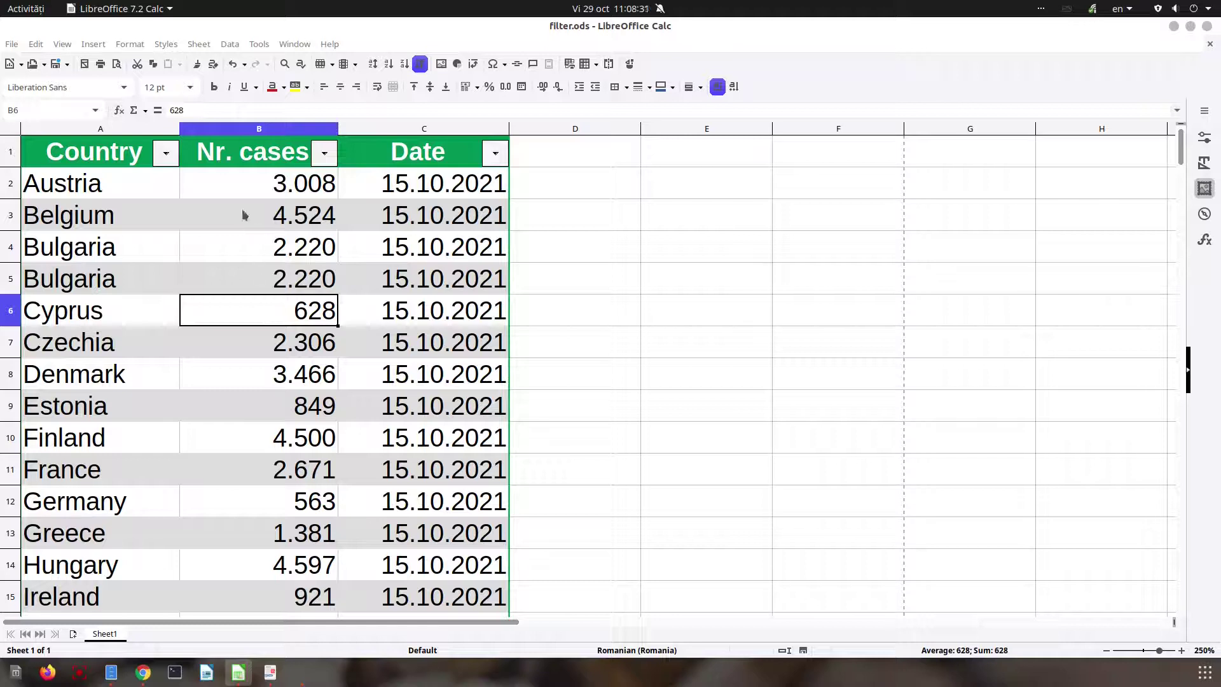
- Open Standard Filter from the Country dropdown, with Options expanded and the Value list showing
{"action": "left_click", "coordinate": [164, 153]}
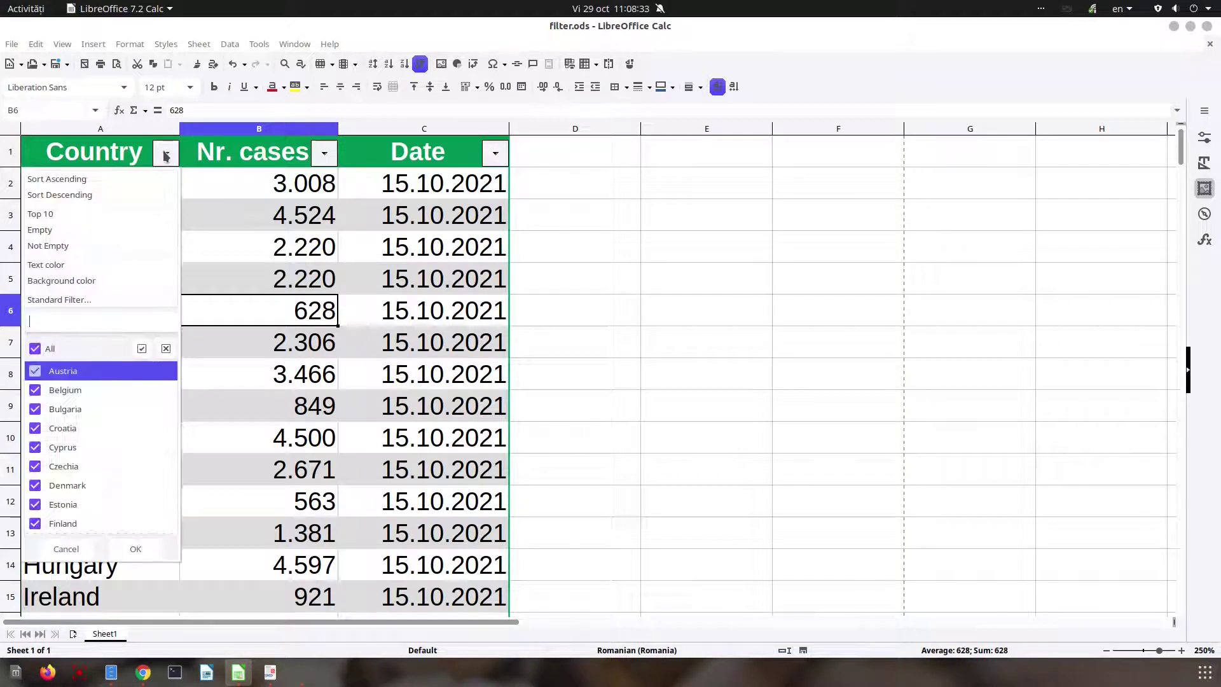
{"action": "left_click", "coordinate": [73, 302]}
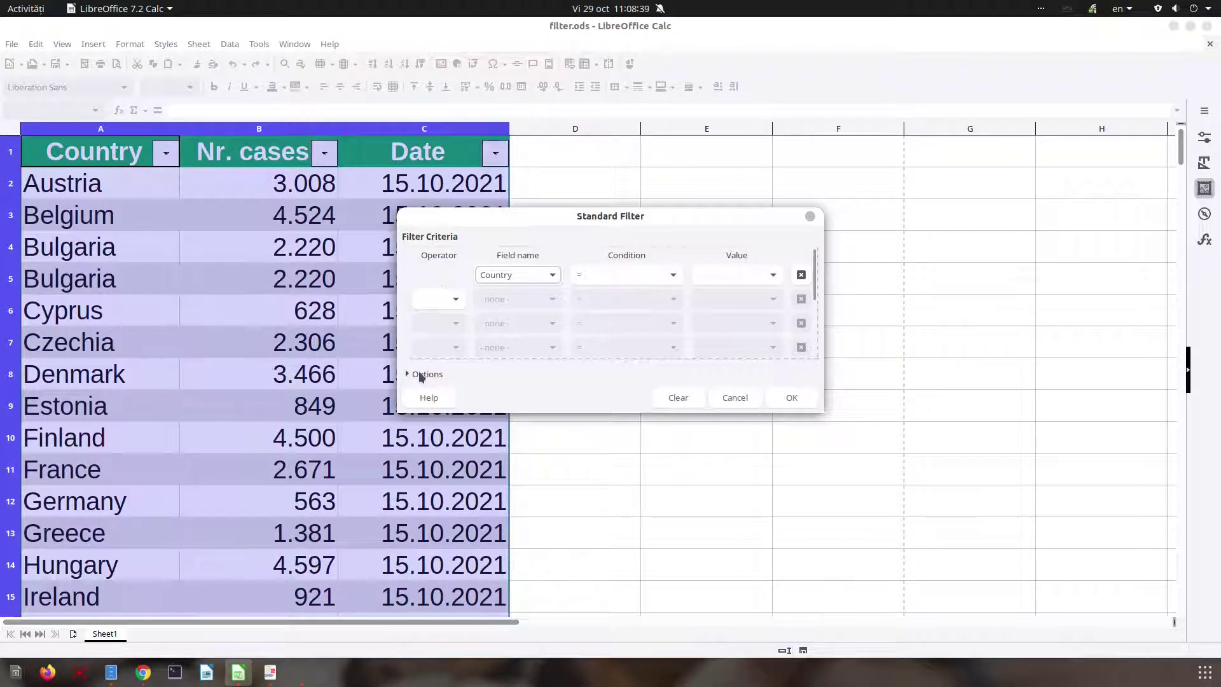
{"action": "left_click", "coordinate": [418, 375]}
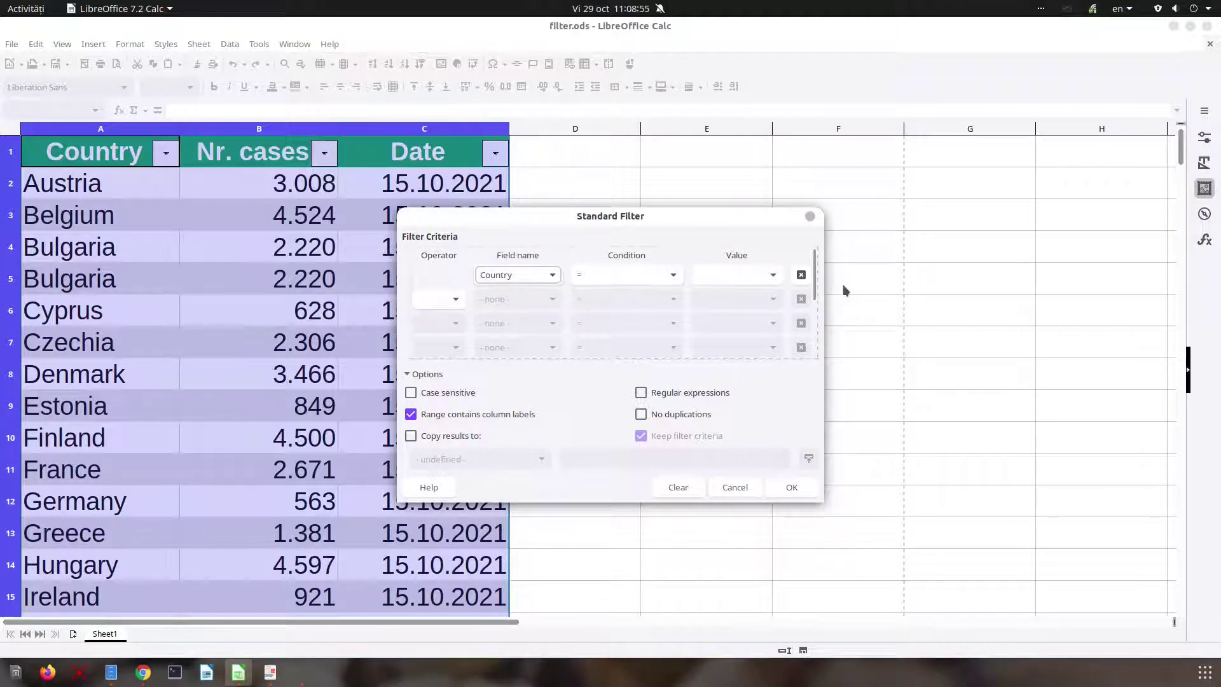
{"action": "left_click", "coordinate": [773, 275]}
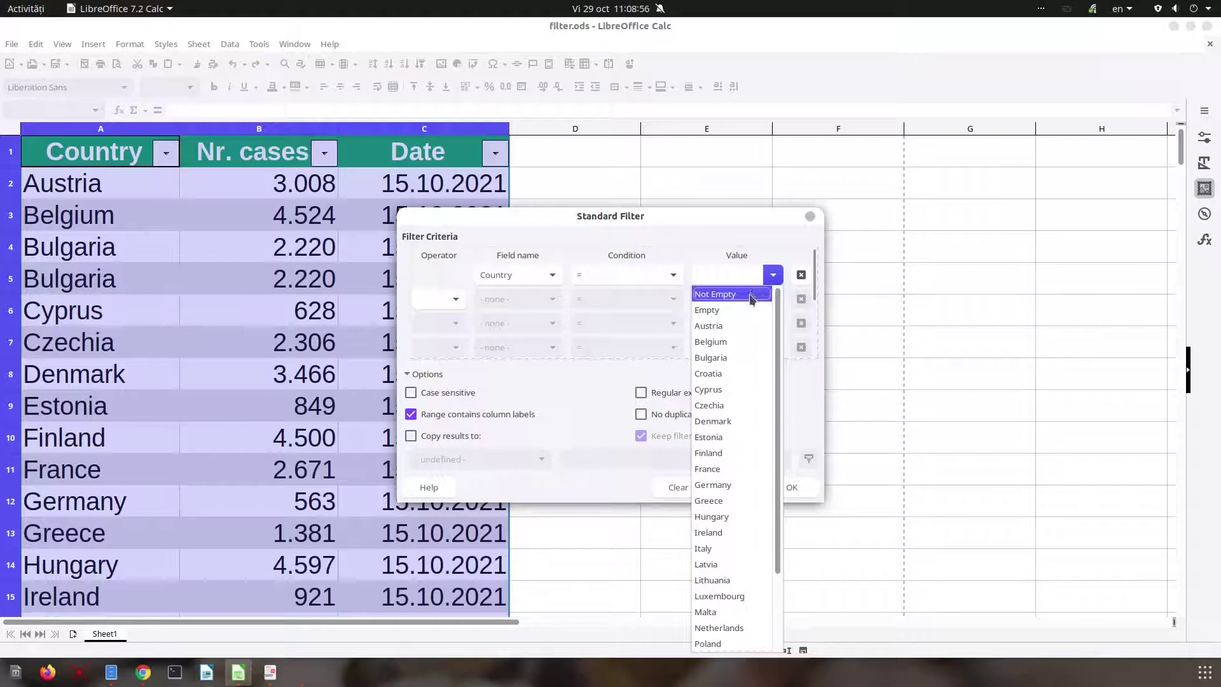
- Filter Country for lowercase 'belgium' with Case sensitive on, leaving the single 3.995-case row
{"action": "left_click", "coordinate": [732, 342]}
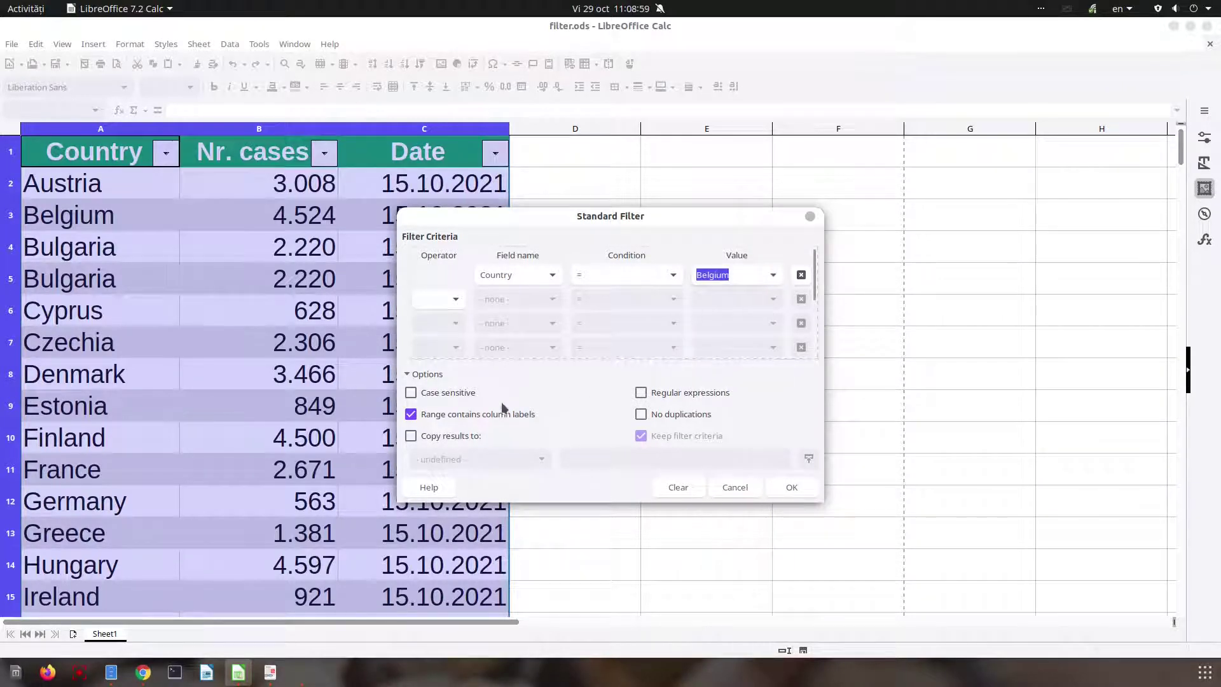
{"action": "left_click", "coordinate": [473, 394]}
{"action": "left_click", "coordinate": [772, 275]}
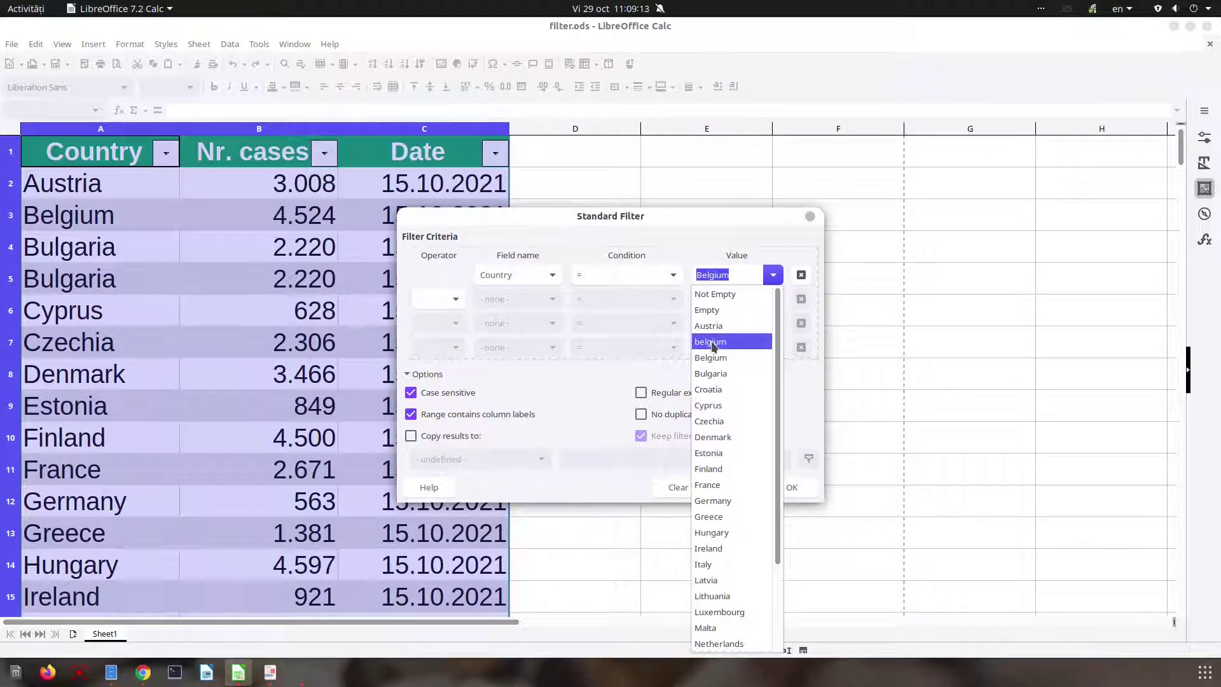
{"action": "left_click", "coordinate": [712, 343]}
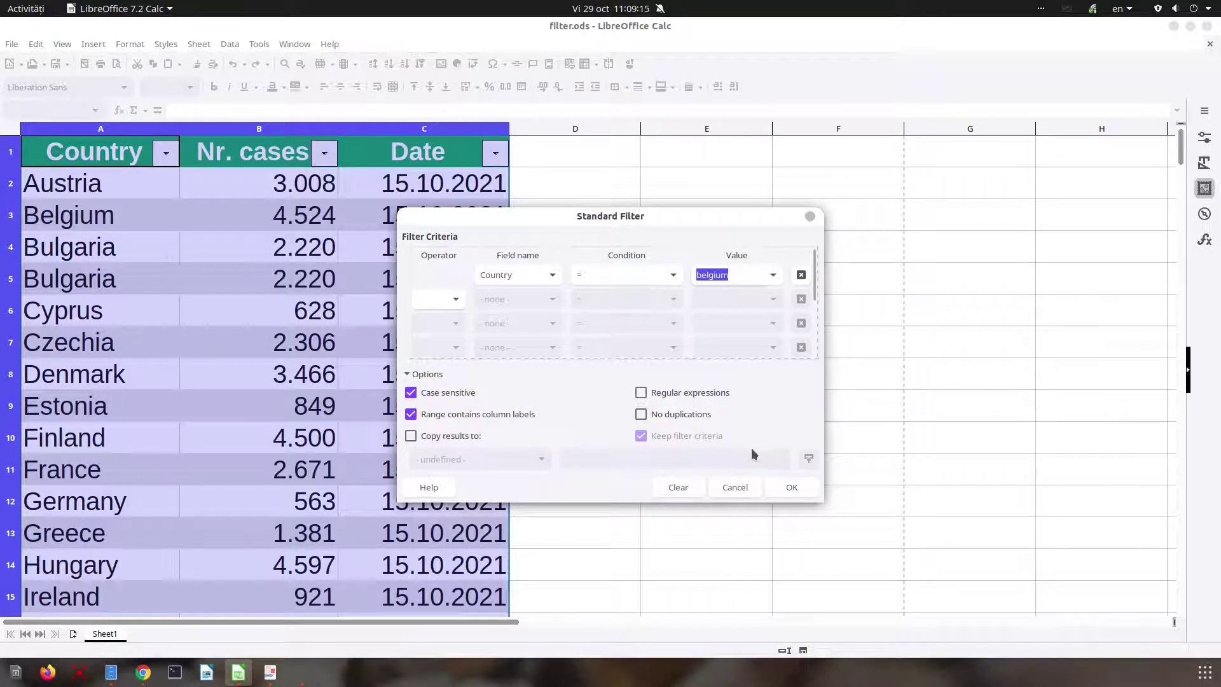
{"action": "left_click", "coordinate": [790, 487]}
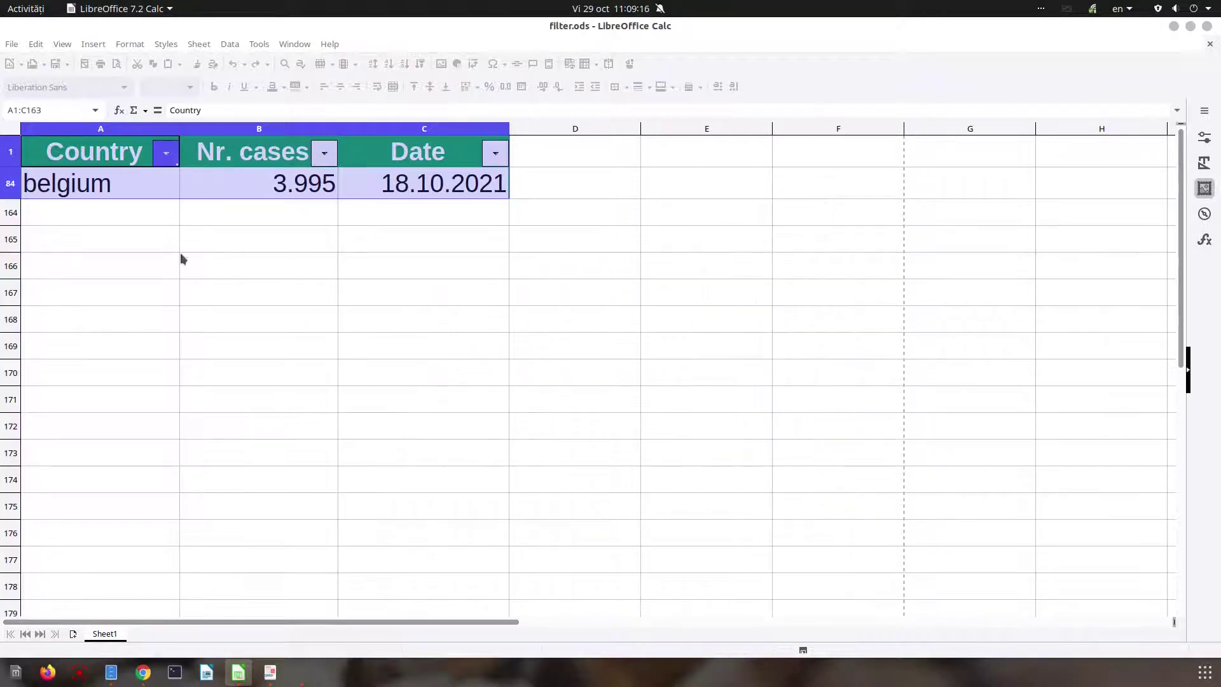
{"action": "left_click", "coordinate": [165, 155]}
- Turn off Case sensitive in Standard Filter so all six Belgium/belgium rows show
{"action": "left_click", "coordinate": [121, 300]}
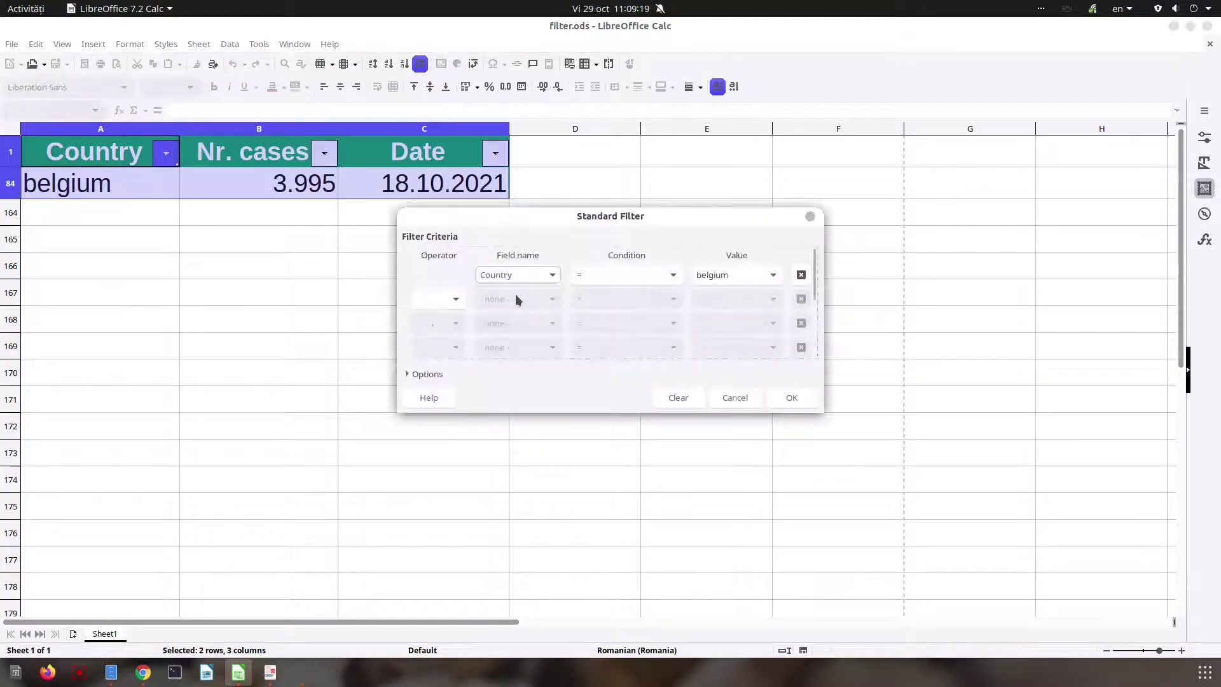
{"action": "left_click", "coordinate": [441, 373]}
{"action": "left_click", "coordinate": [446, 393]}
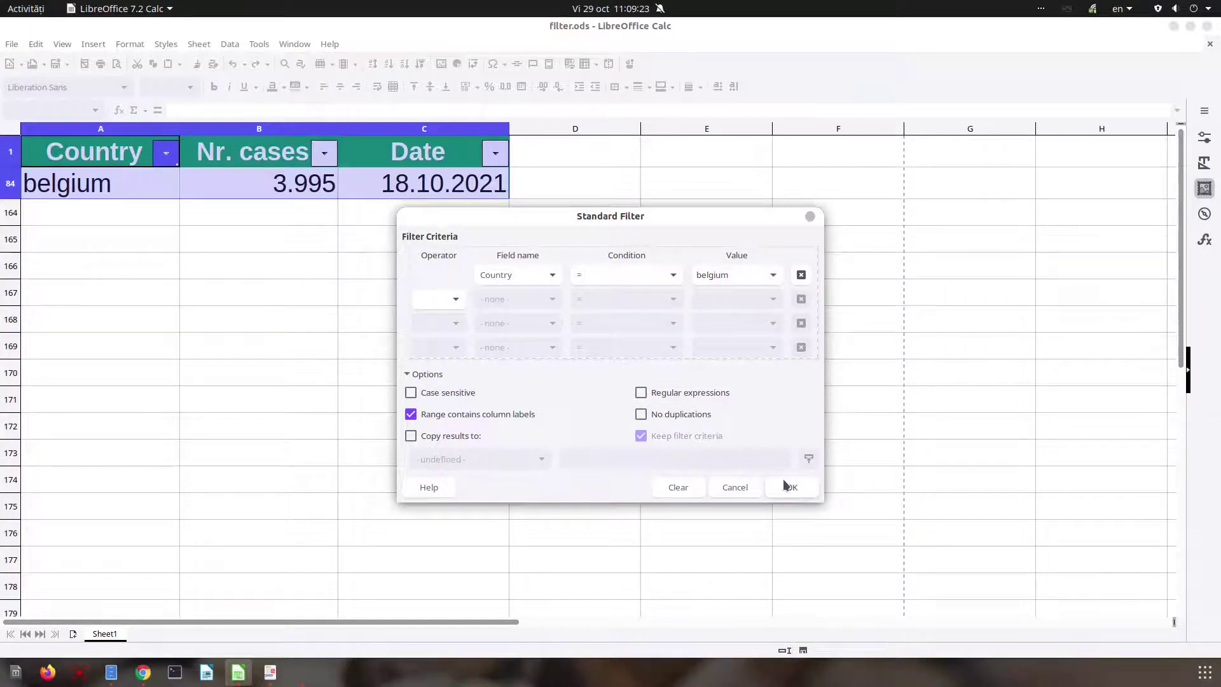
{"action": "left_click", "coordinate": [788, 487]}
{"action": "left_click", "coordinate": [88, 279]}
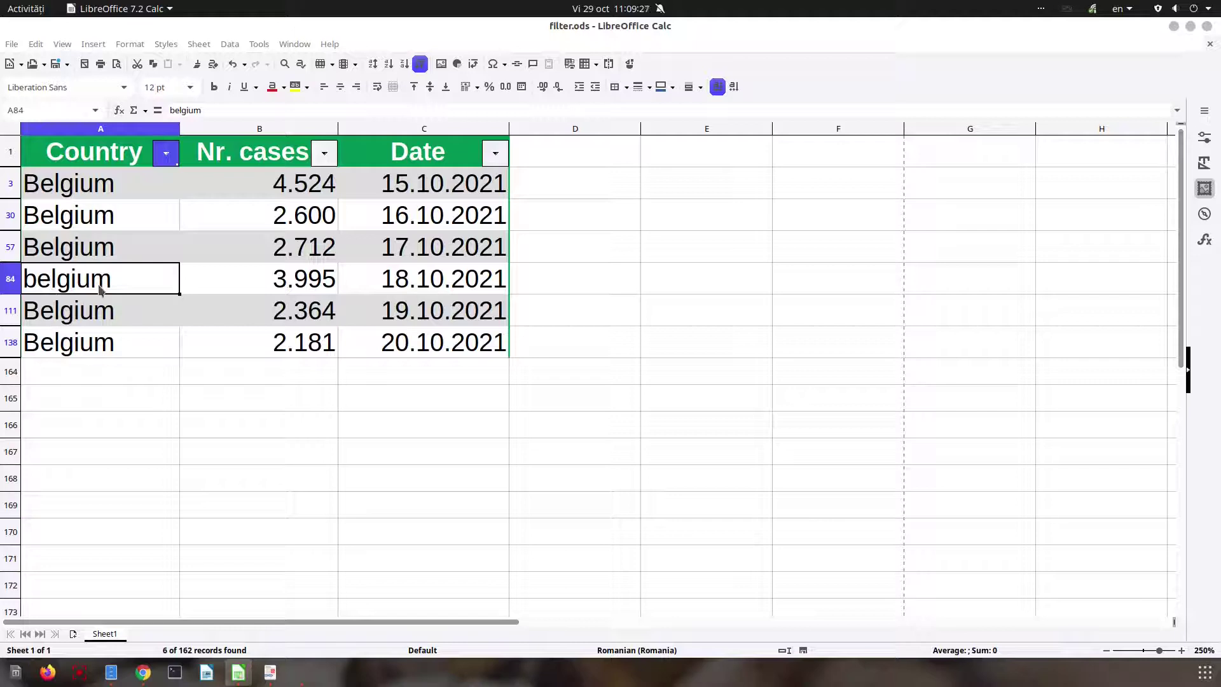
- Reapply the belgium filter with 'Range contains column labels' unticked, hiding the header row
{"action": "left_click", "coordinate": [166, 161]}
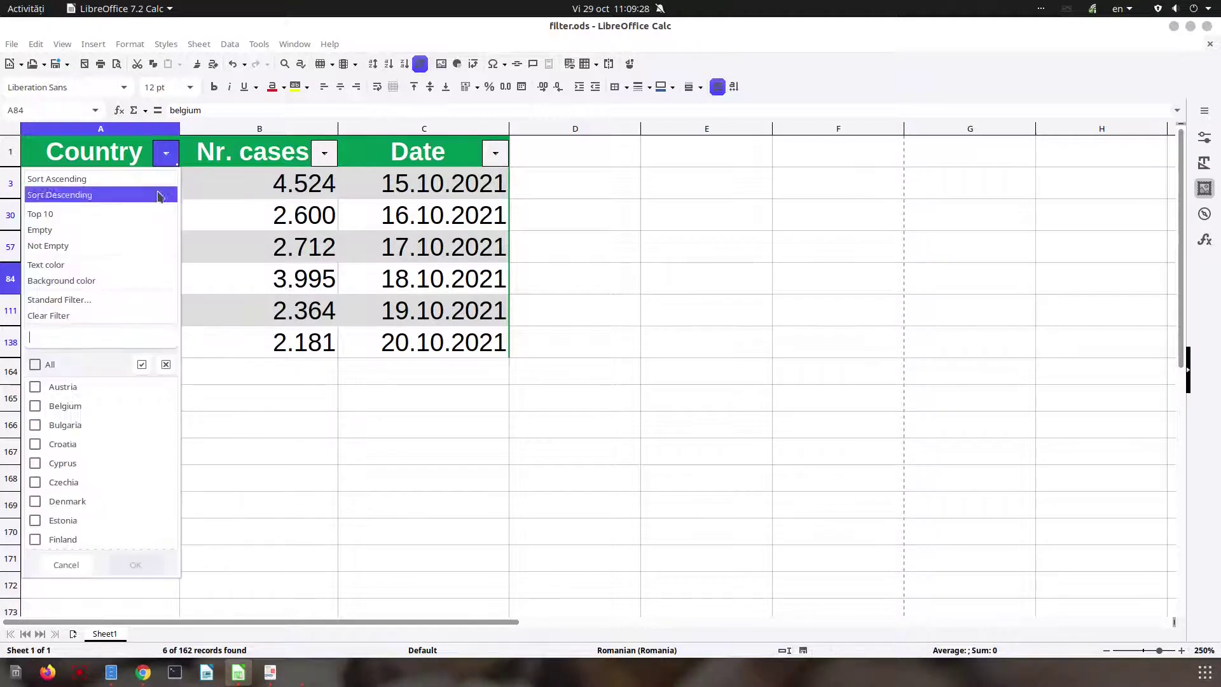
{"action": "left_click", "coordinate": [113, 291]}
{"action": "left_click", "coordinate": [426, 374]}
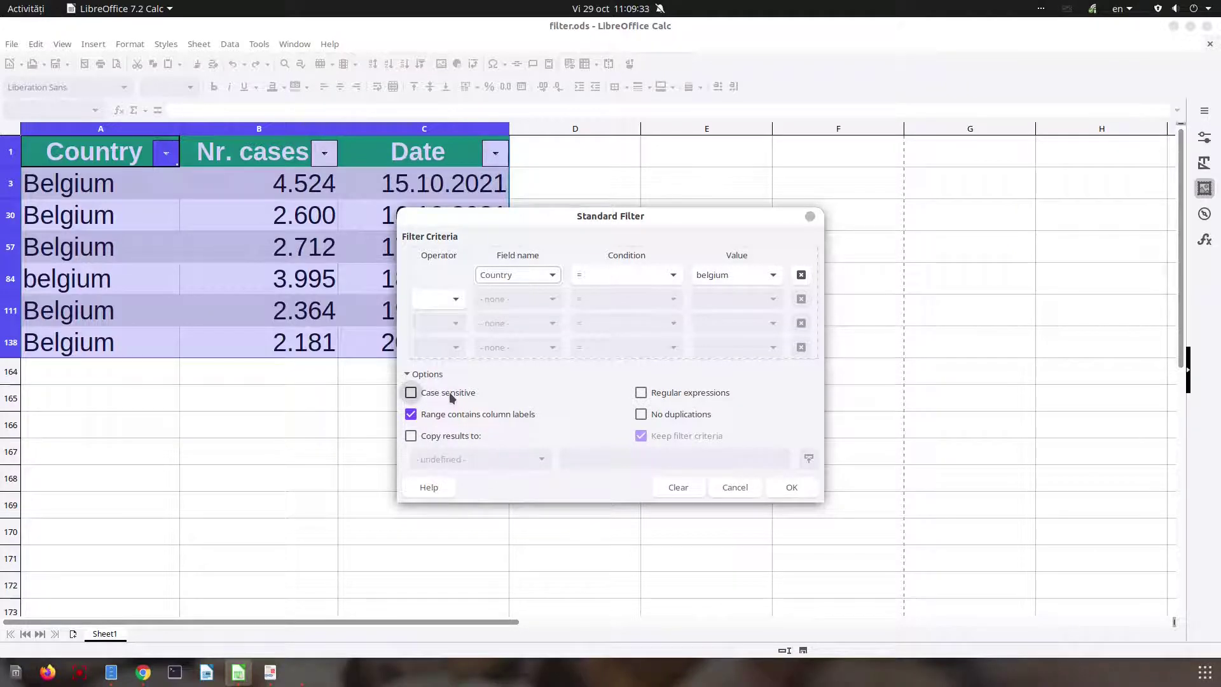
{"action": "left_click", "coordinate": [774, 276]}
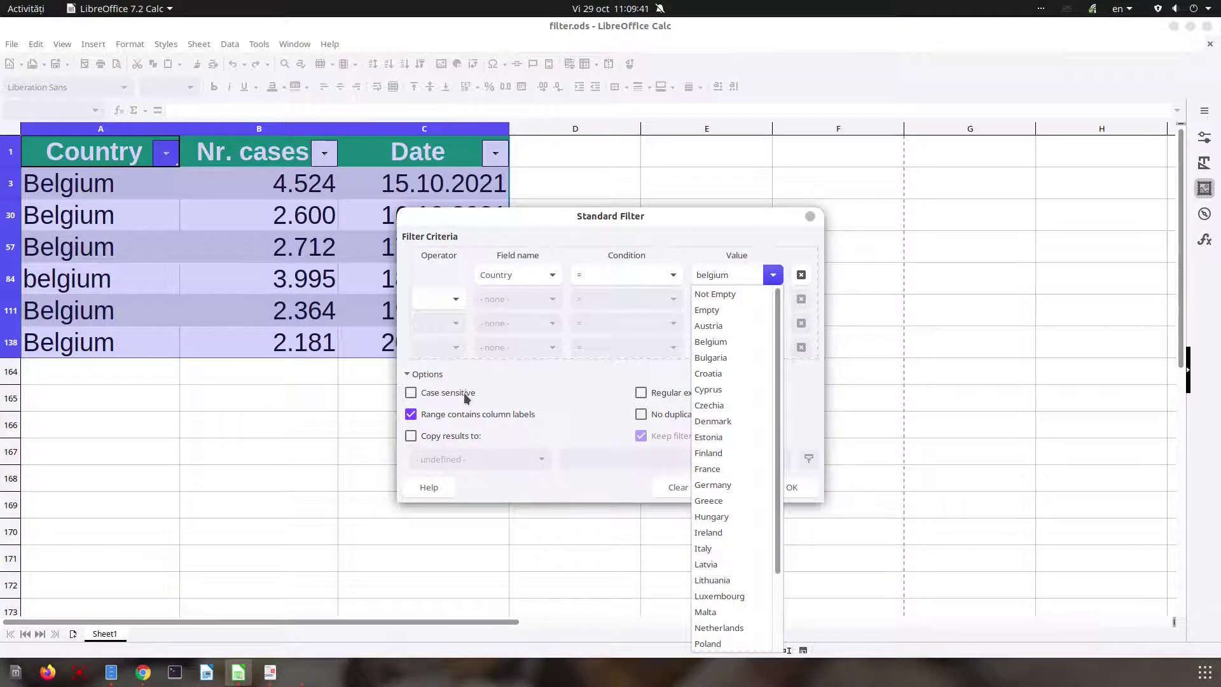
{"action": "left_click", "coordinate": [509, 388]}
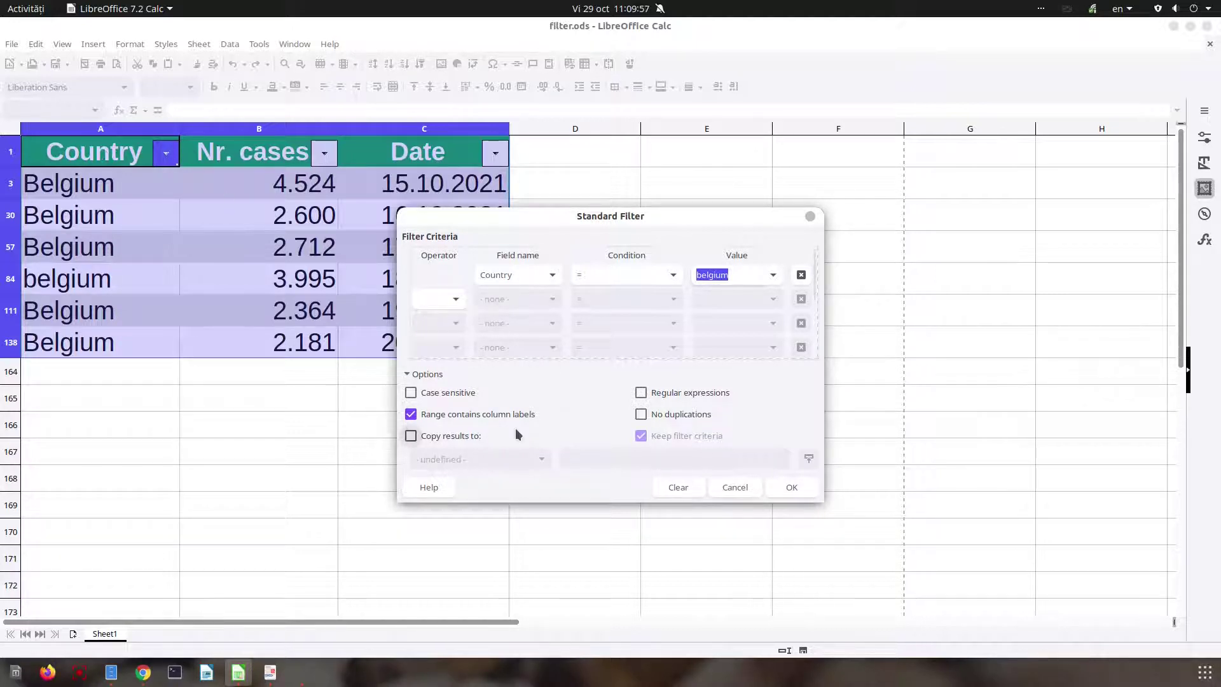
{"action": "left_click", "coordinate": [492, 411]}
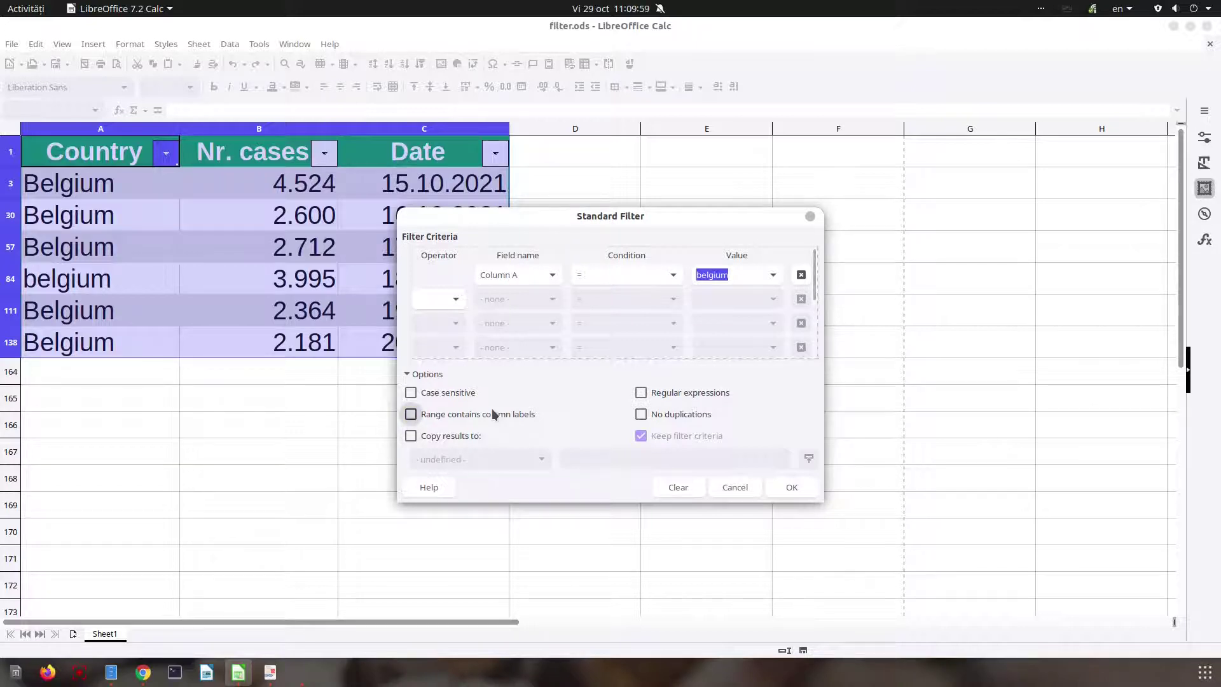
{"action": "left_click", "coordinate": [789, 487]}
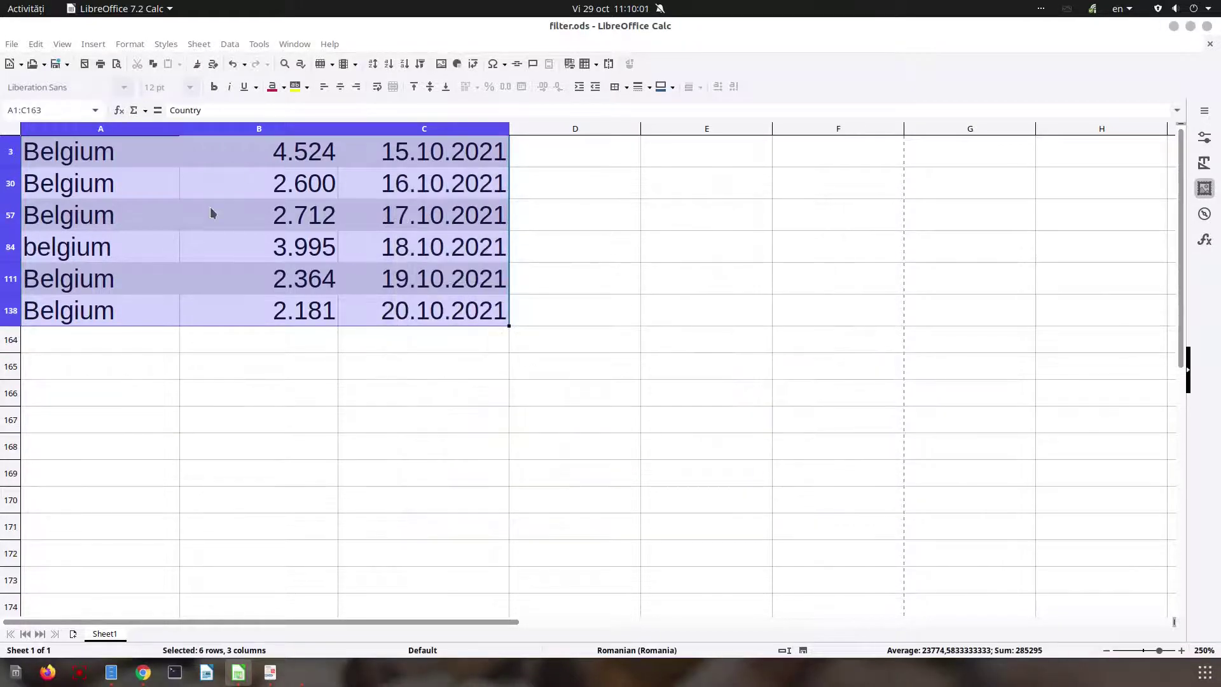
{"action": "left_click", "coordinate": [230, 222]}
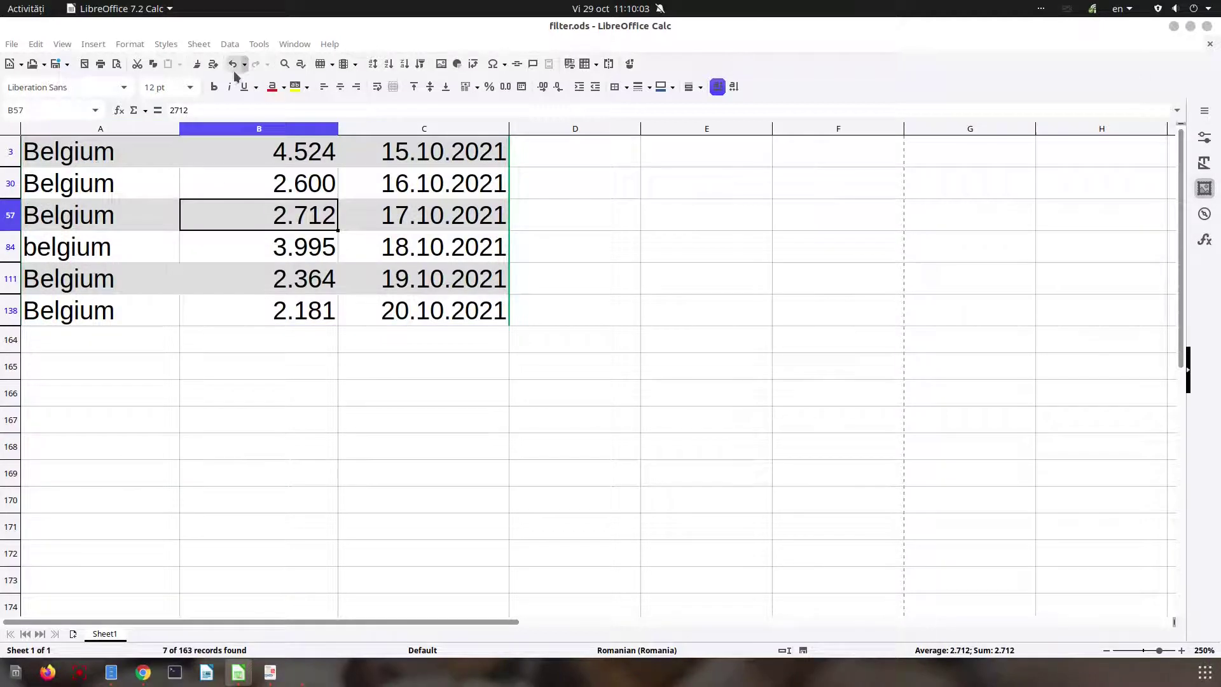
- Undo the header-less filter and reset the Country AutoFilter to All, showing 162 of 162 records
{"action": "key", "text": "ctrl+shift+l"}
{"action": "left_click", "coordinate": [166, 153]}
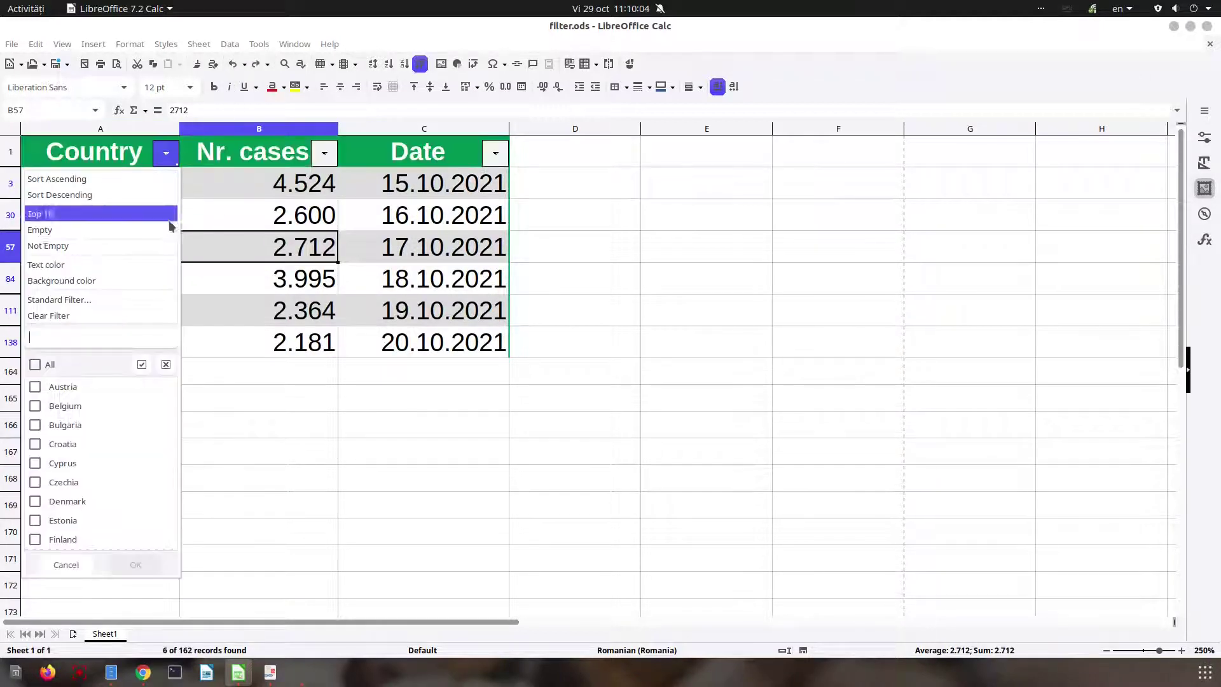
{"action": "left_click", "coordinate": [150, 296]}
{"action": "left_click", "coordinate": [433, 375]}
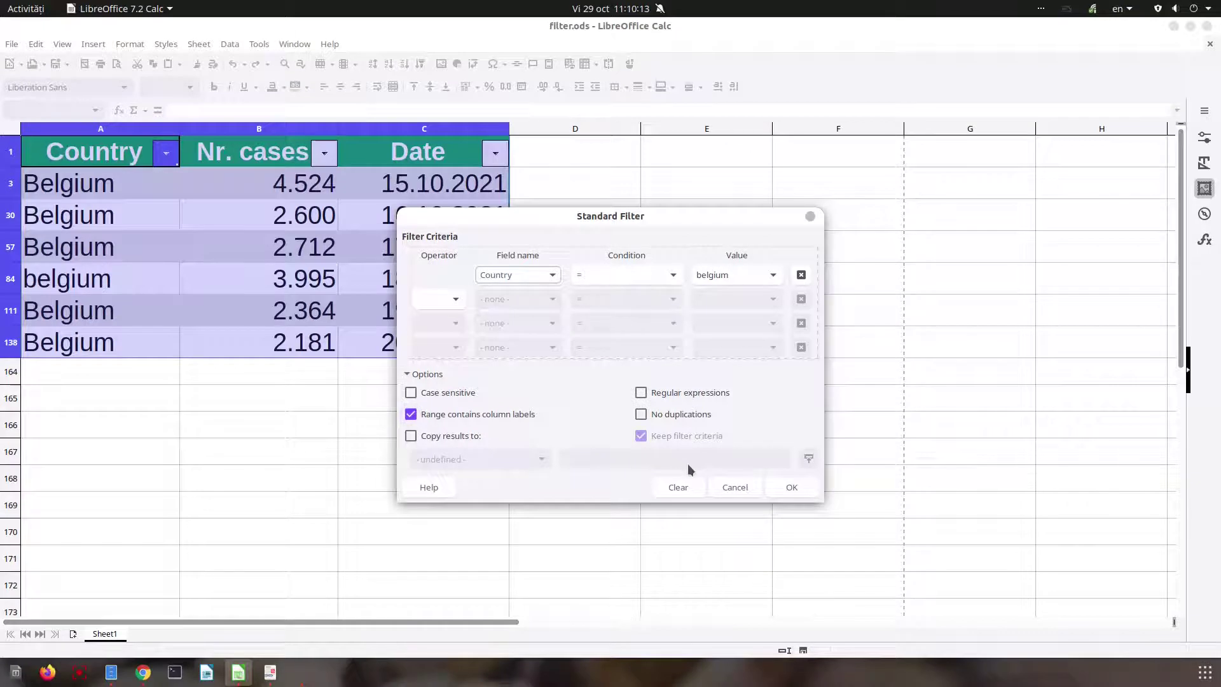
{"action": "left_click", "coordinate": [728, 487]}
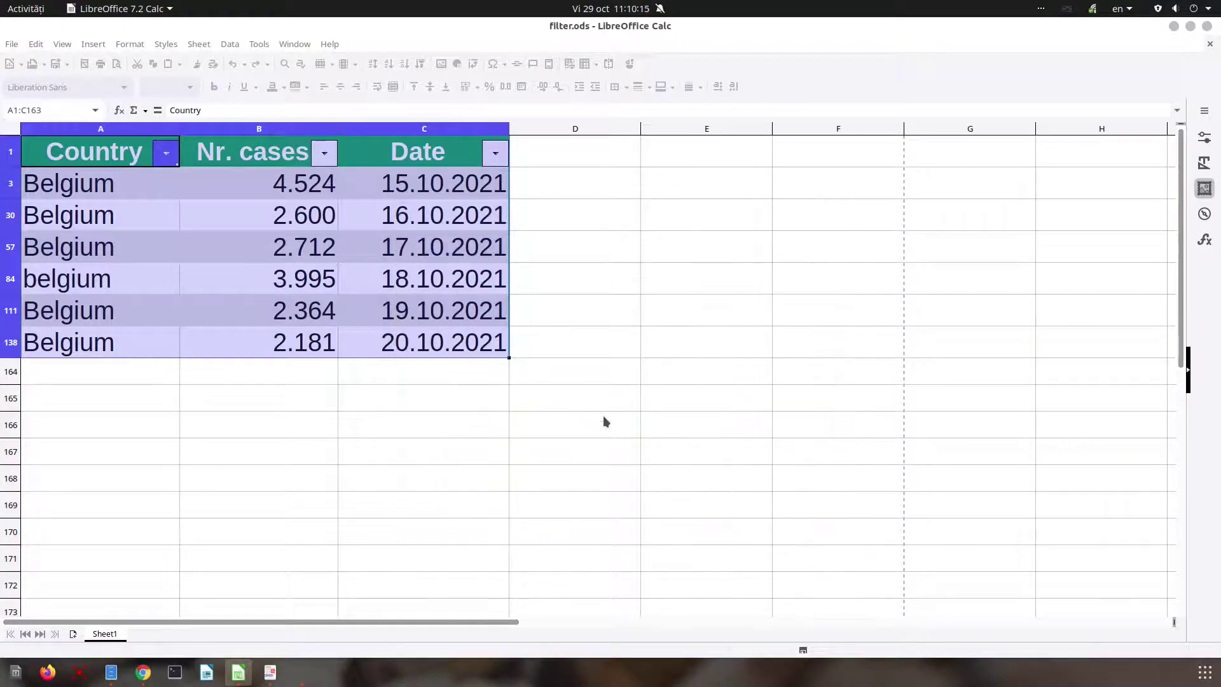
{"action": "left_click", "coordinate": [611, 400]}
{"action": "left_click", "coordinate": [166, 152]}
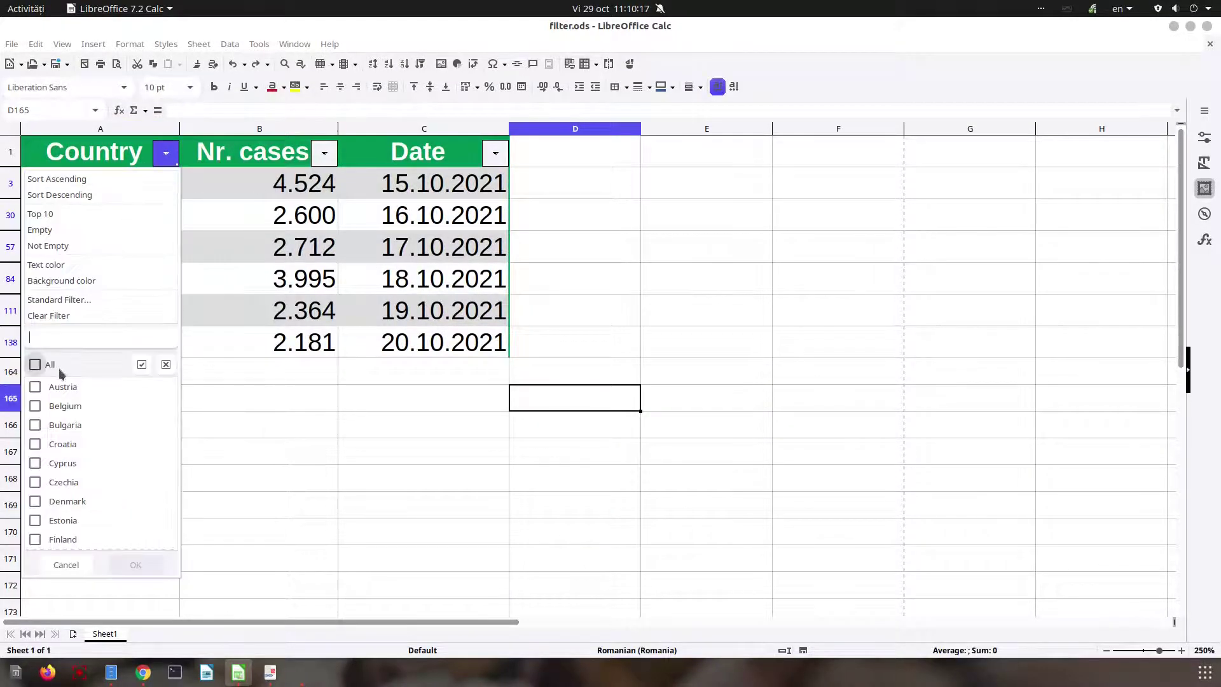
{"action": "left_click", "coordinate": [35, 365]}
{"action": "left_click", "coordinate": [136, 565]}
- Select the table A1:C163 and name it my_data via Data > Define Range
{"action": "left_click", "coordinate": [355, 341]}
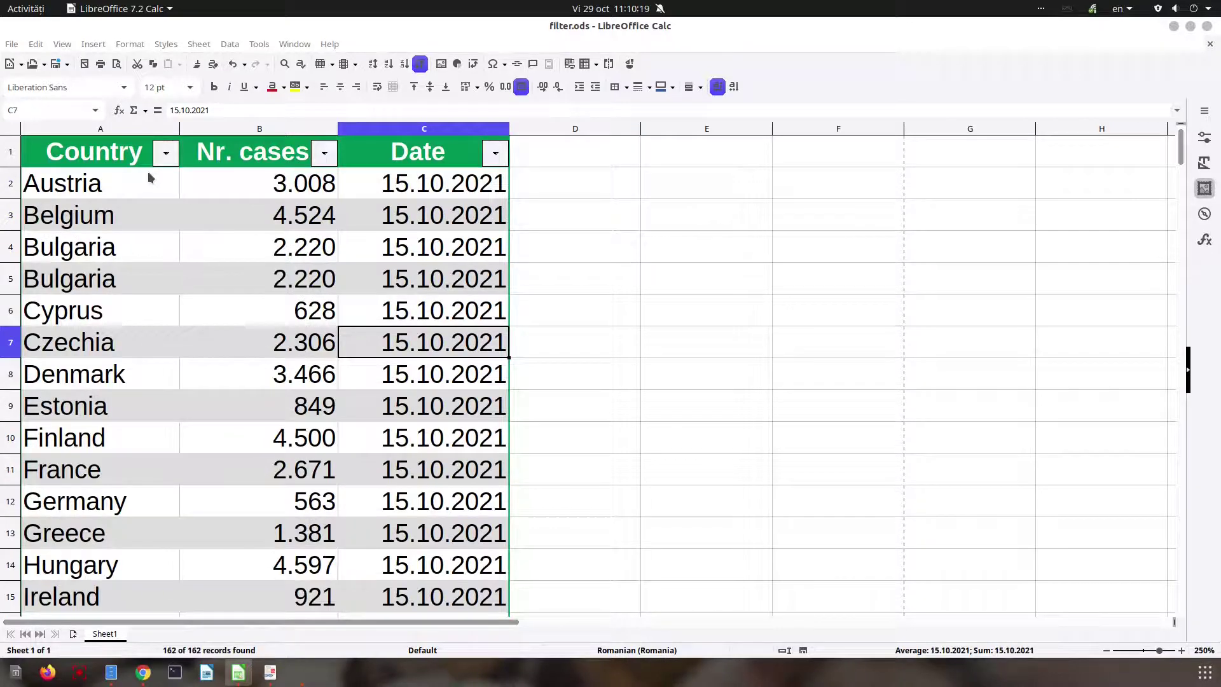
{"action": "left_click_drag", "start_coordinate": [134, 152], "coordinate": [438, 163]}
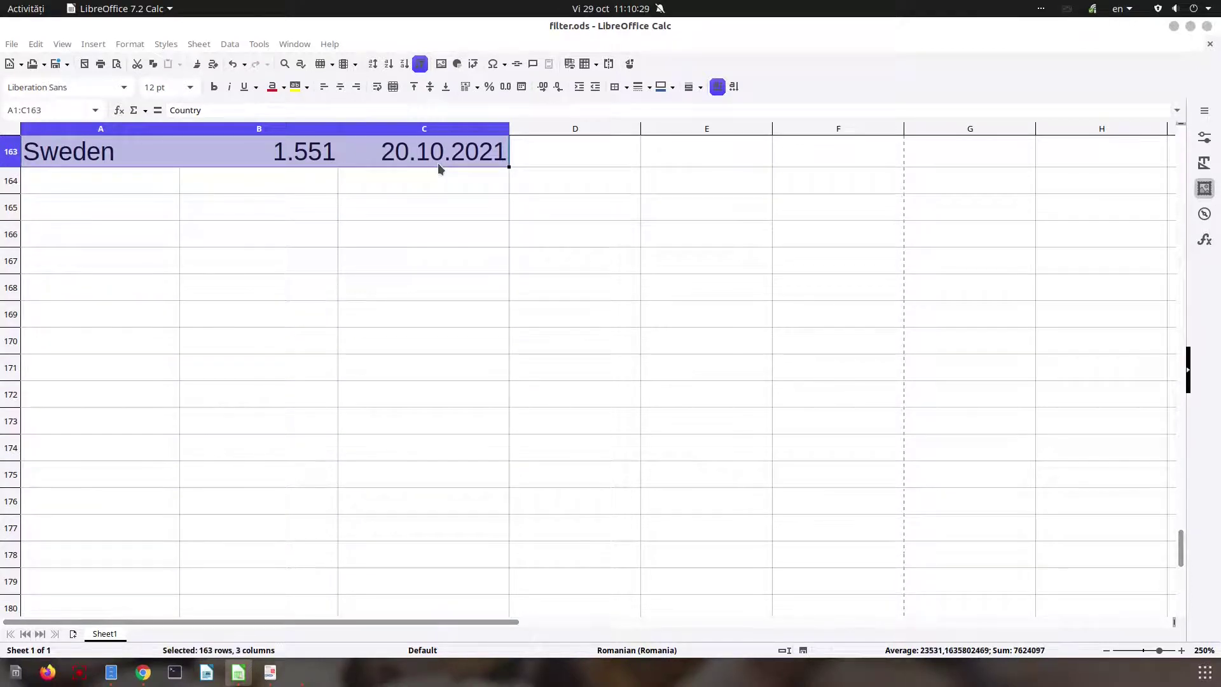
{"action": "left_click", "coordinate": [238, 49]}
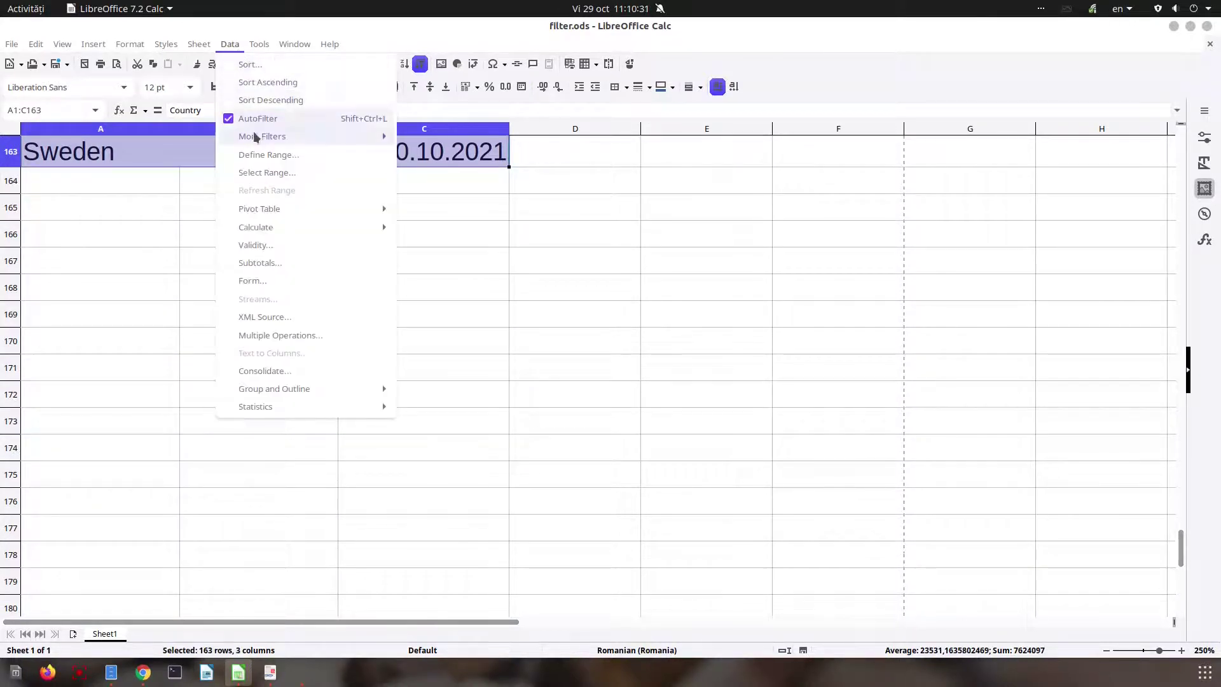
{"action": "left_click", "coordinate": [262, 155]}
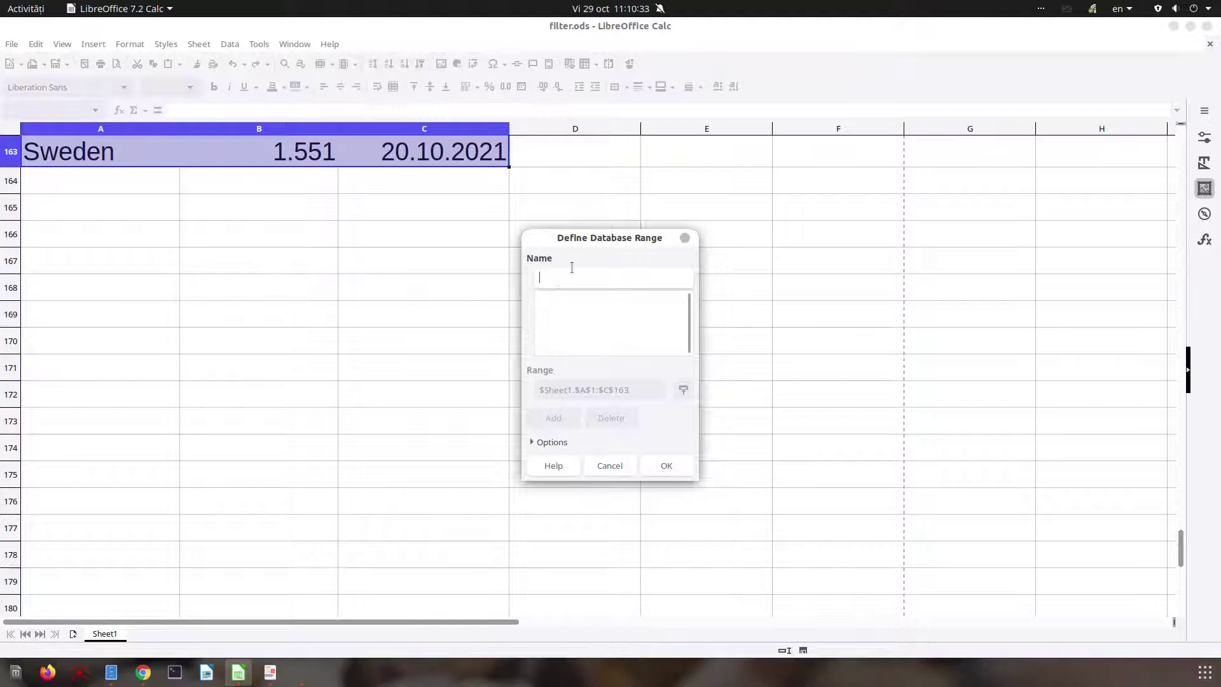
{"action": "type", "text": "my_data"}
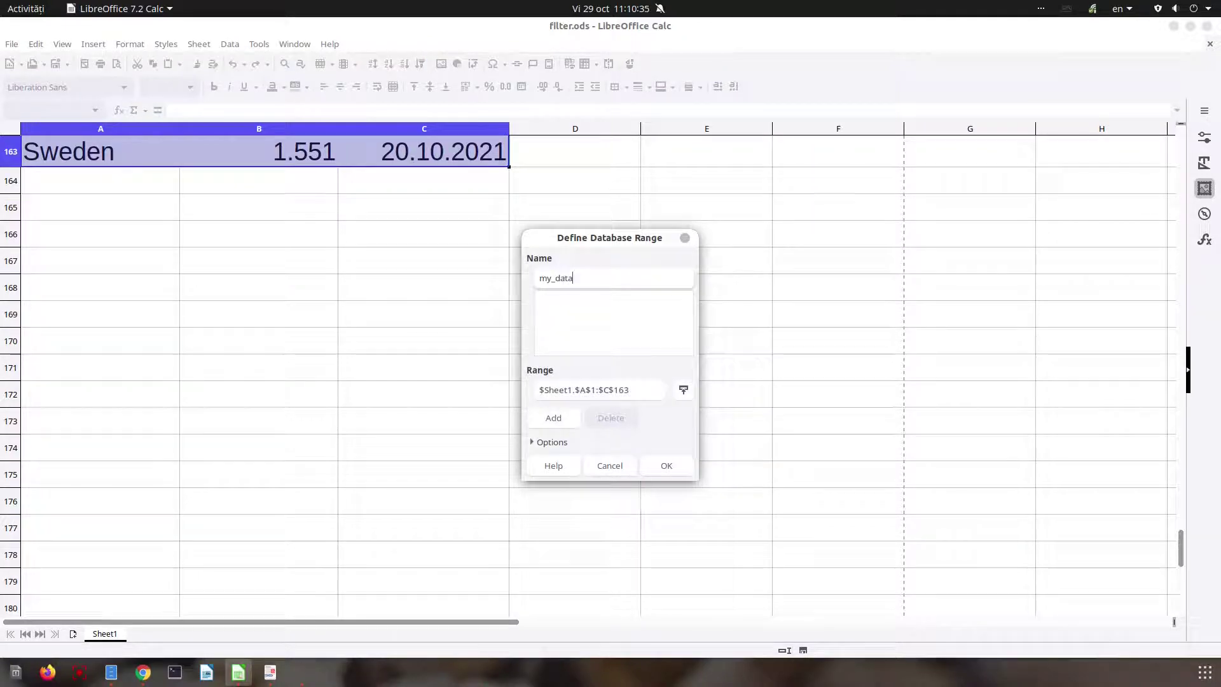
{"action": "left_click", "coordinate": [666, 463]}
{"action": "left_click", "coordinate": [502, 243]}
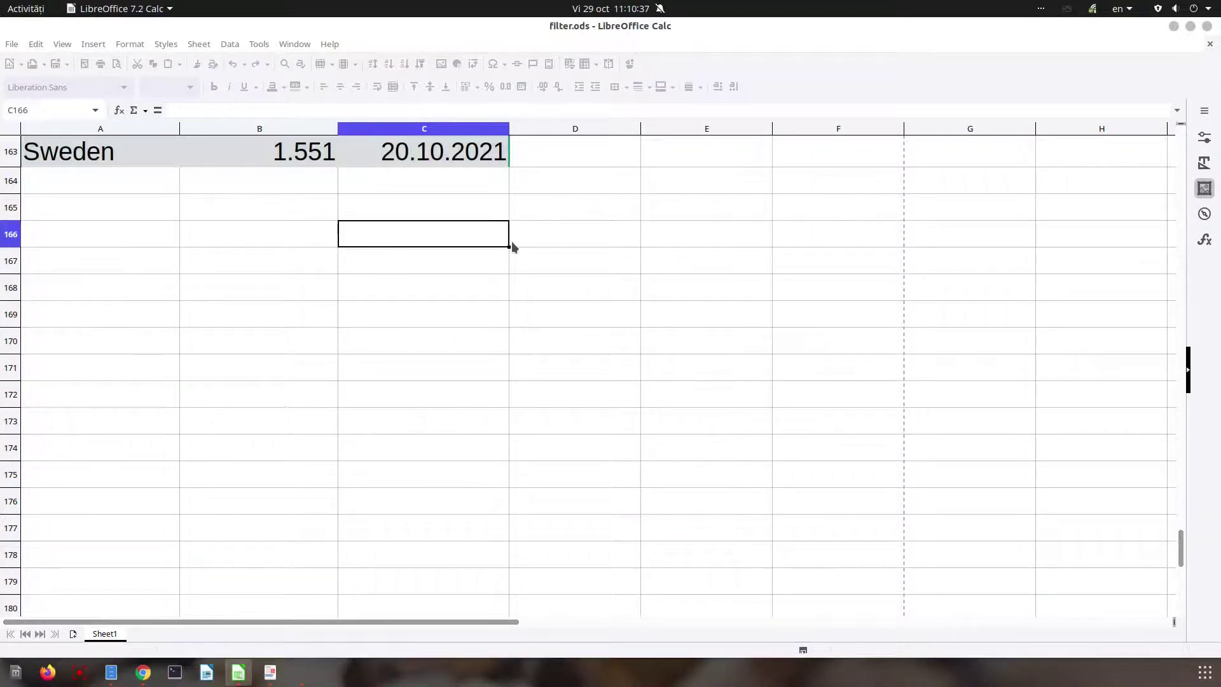
{"action": "scroll", "coordinate": [593, 260], "scroll_direction": "up", "scroll_amount": 7}
{"action": "key", "text": "ctrl+Home"}
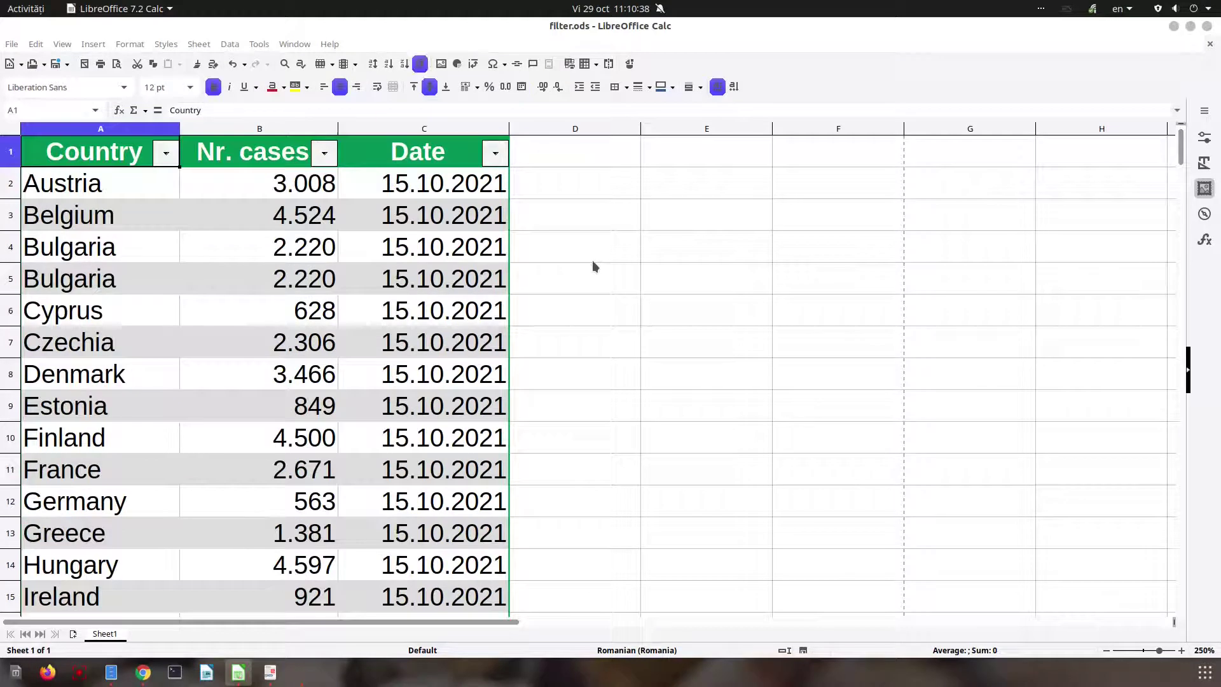
- Select the empty cells E1:G1 and name them my_results via Data > Define Range
{"action": "left_click", "coordinate": [674, 158]}
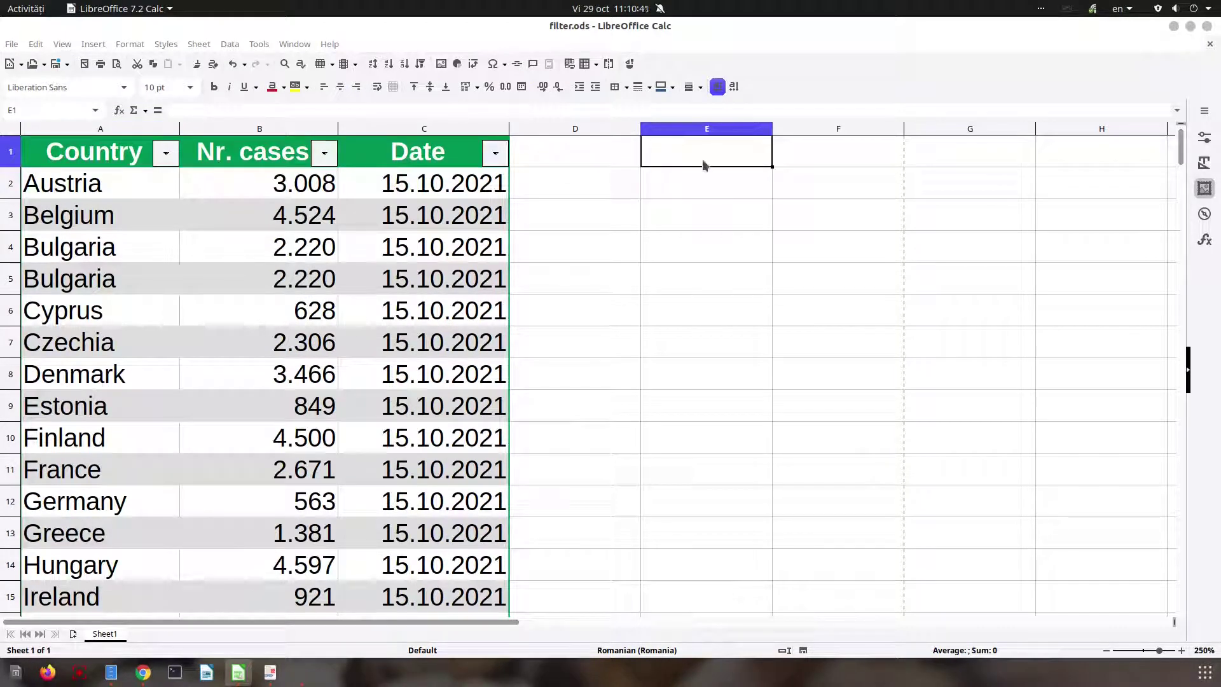
{"action": "key", "text": "shift+Right"}
{"action": "key", "text": "shift+Right"}
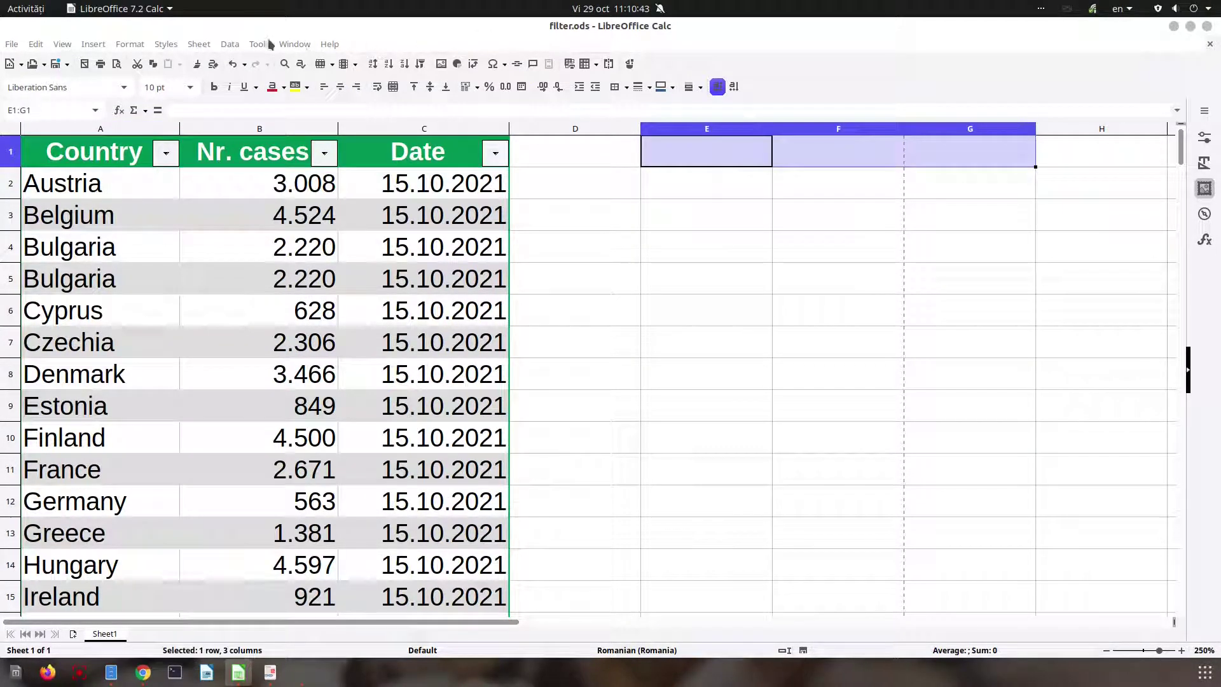
{"action": "left_click", "coordinate": [201, 48]}
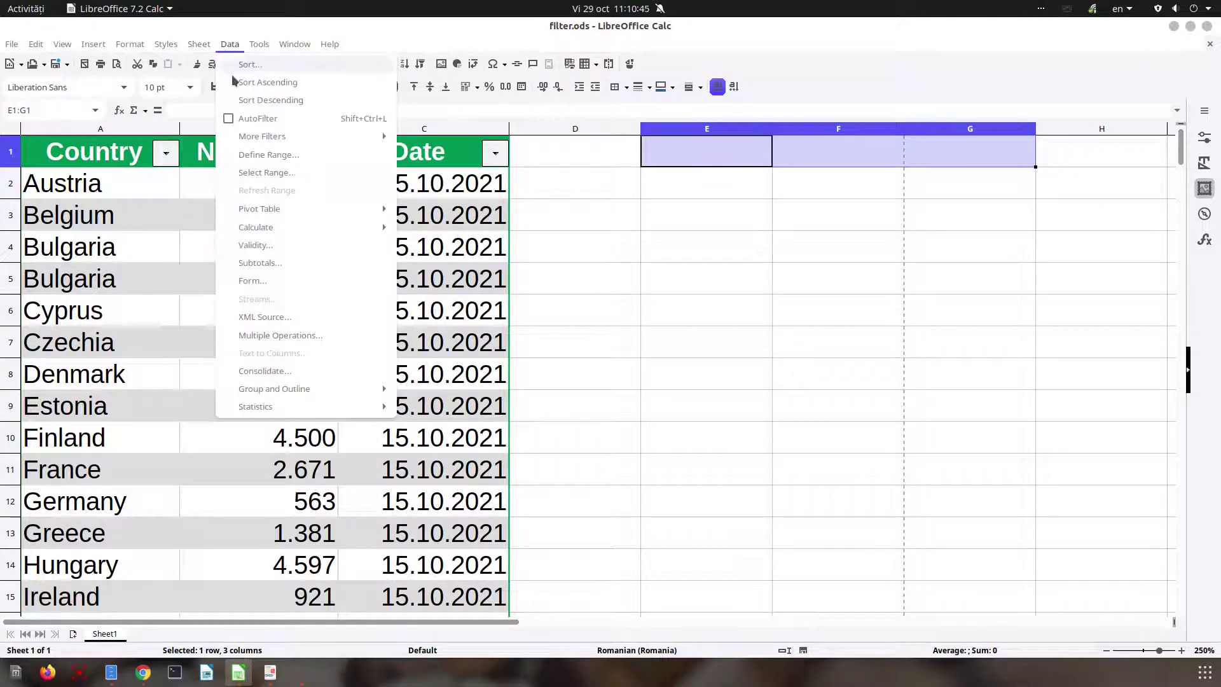
{"action": "left_click", "coordinate": [262, 156]}
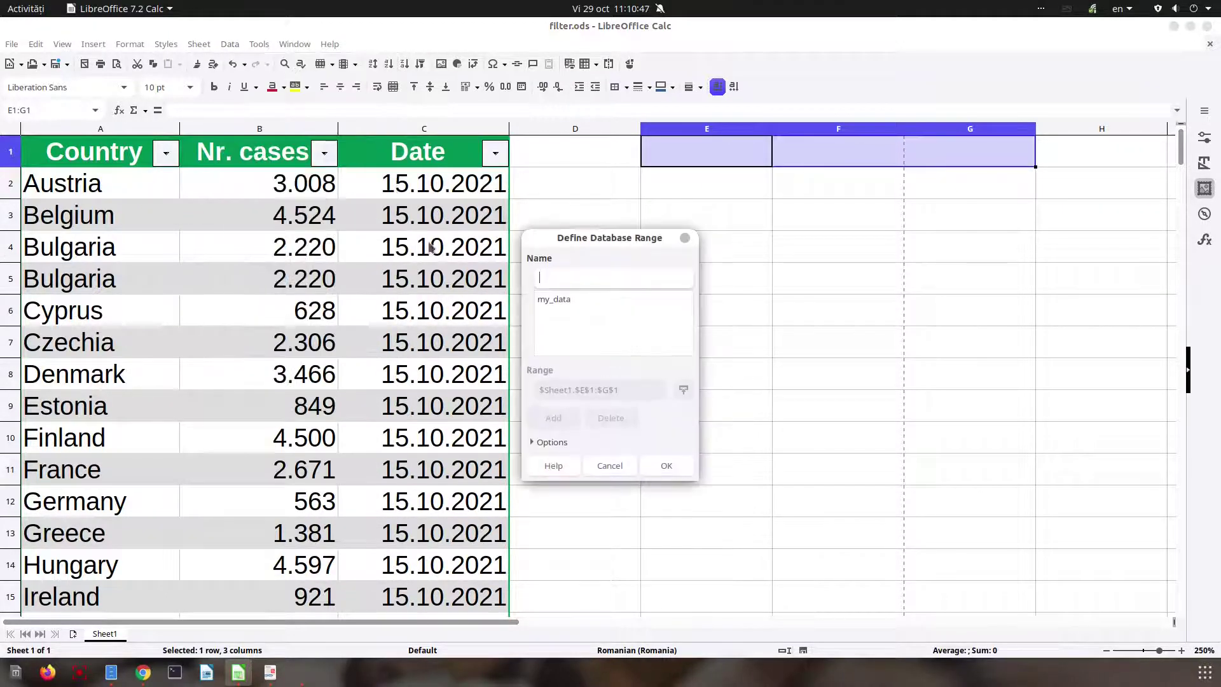
{"action": "type", "text": "my"}
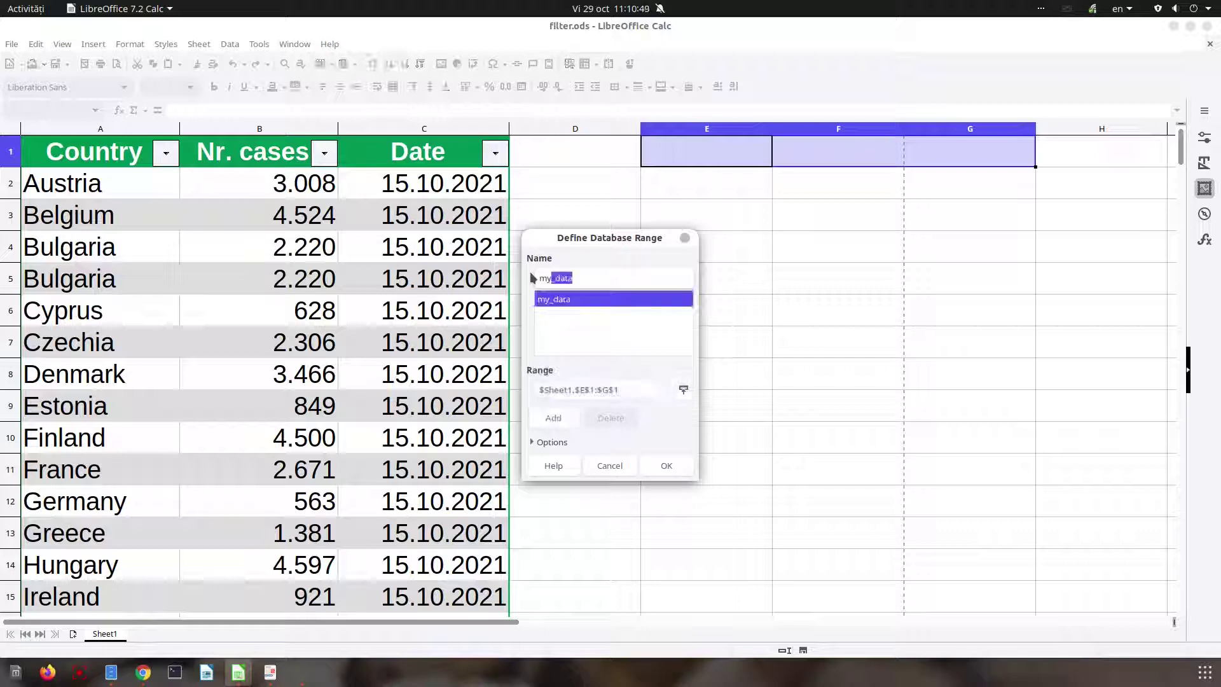
{"action": "type", "text": "_results"}
{"action": "left_click", "coordinate": [661, 466]}
{"action": "left_click", "coordinate": [715, 283]}
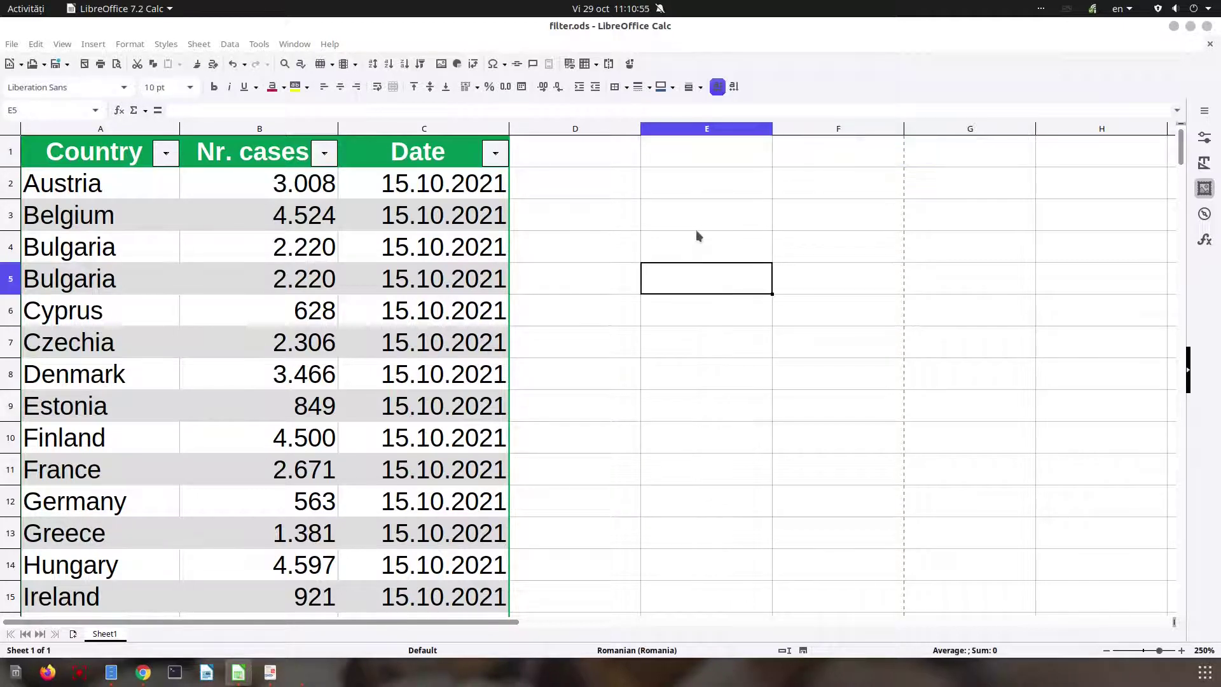
- Use the Country AutoFilter to show only Belgium rows
{"action": "left_click", "coordinate": [394, 196]}
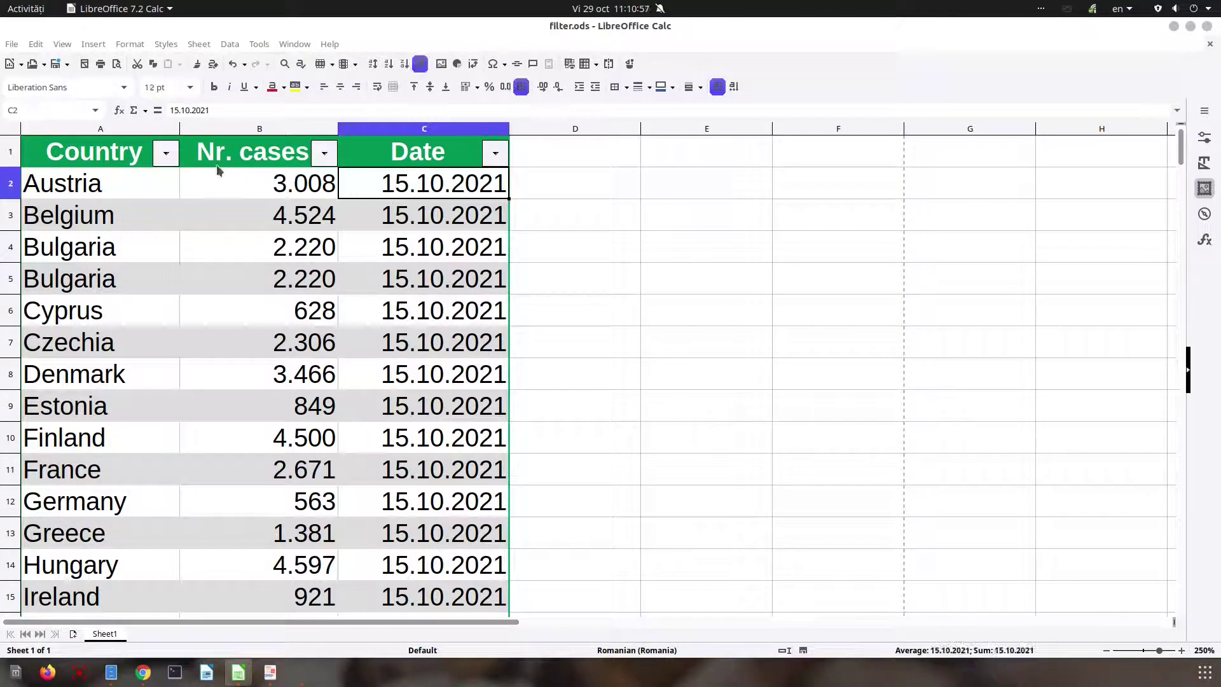
{"action": "left_click", "coordinate": [167, 154]}
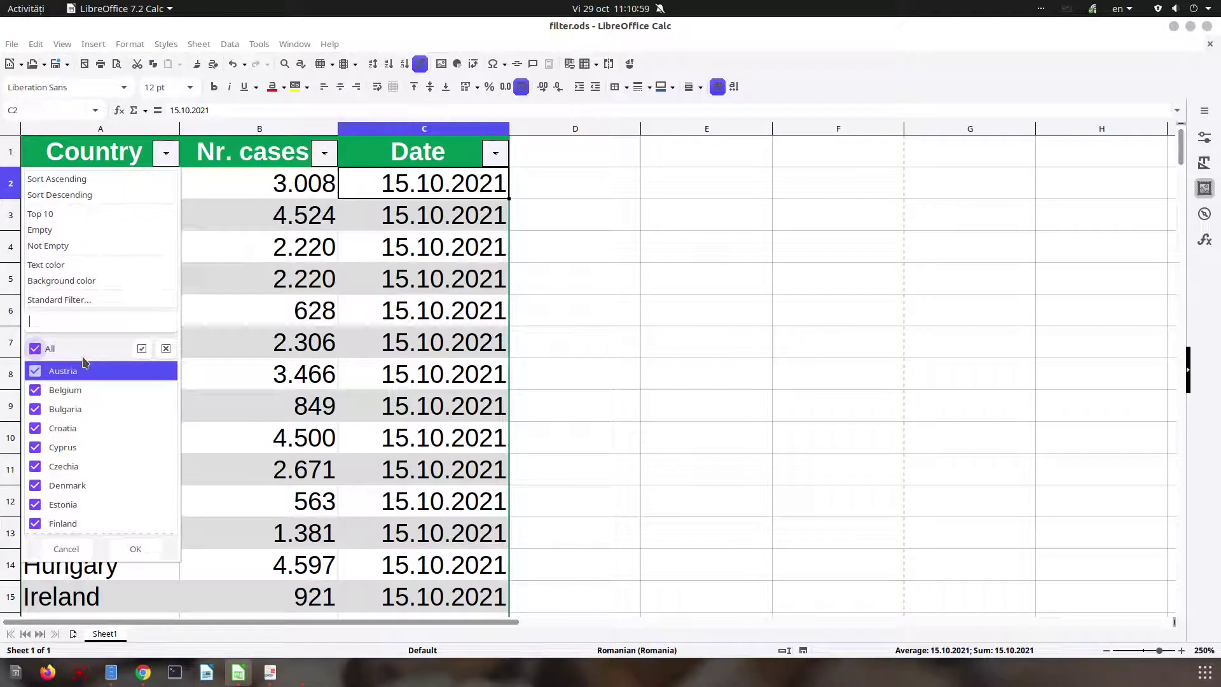
{"action": "left_click", "coordinate": [35, 348]}
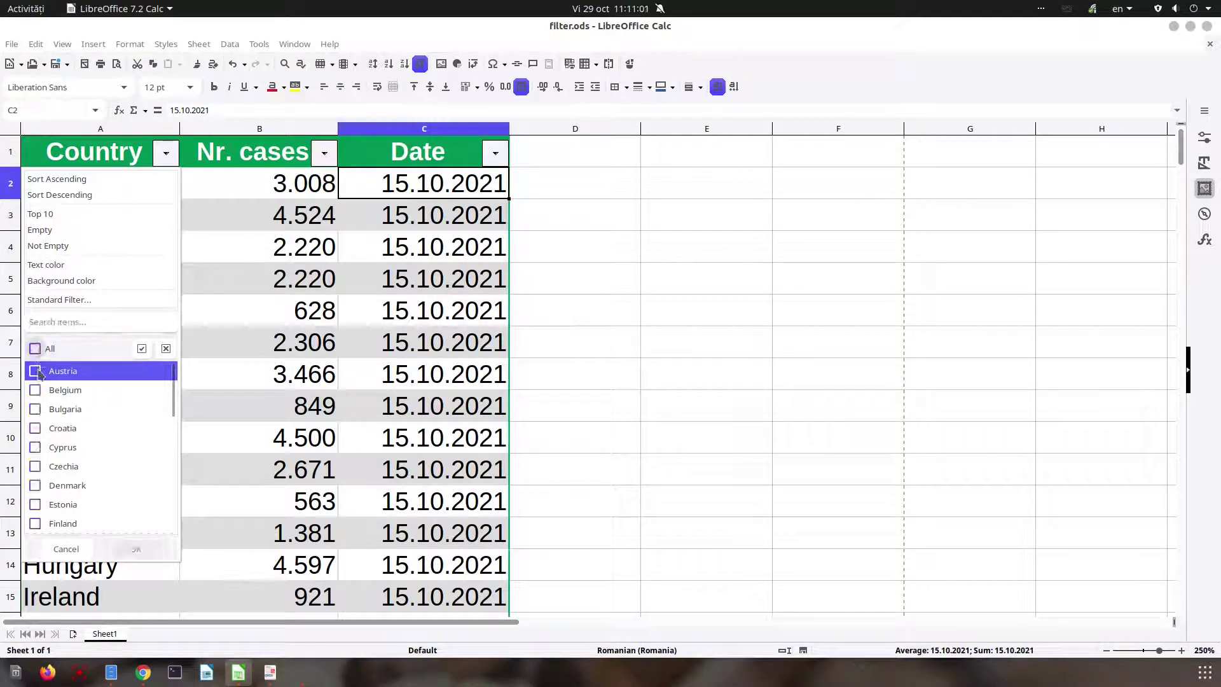
{"action": "left_click", "coordinate": [36, 390]}
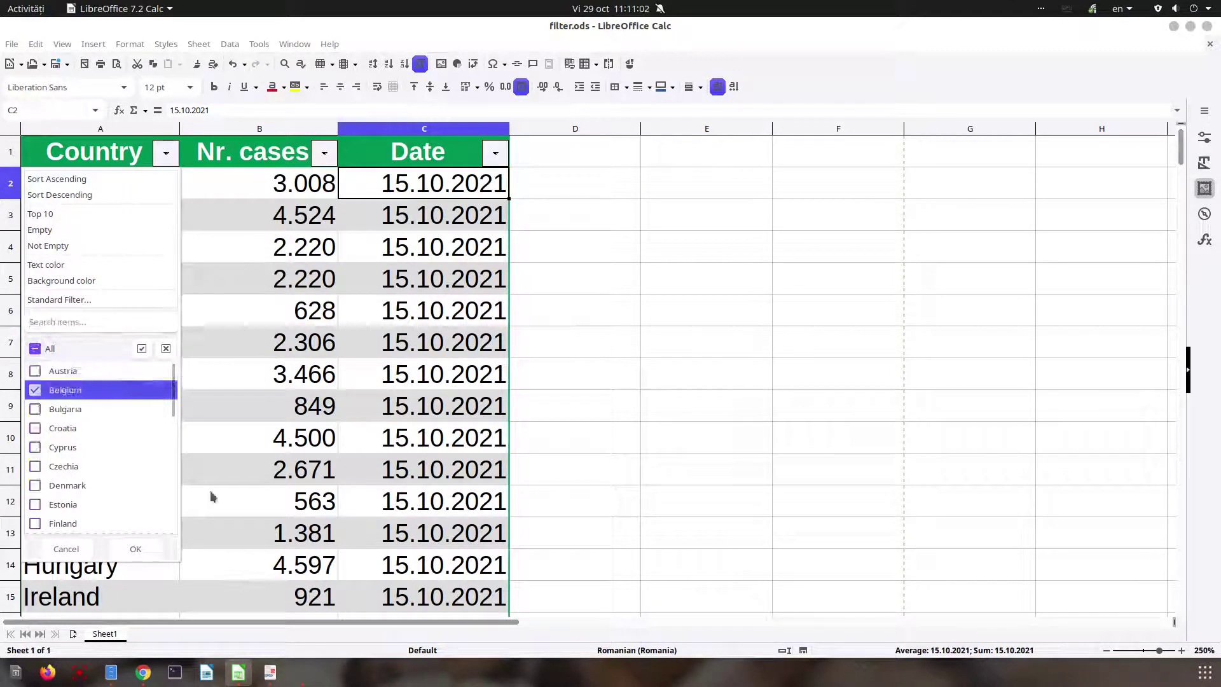
{"action": "left_click", "coordinate": [137, 548]}
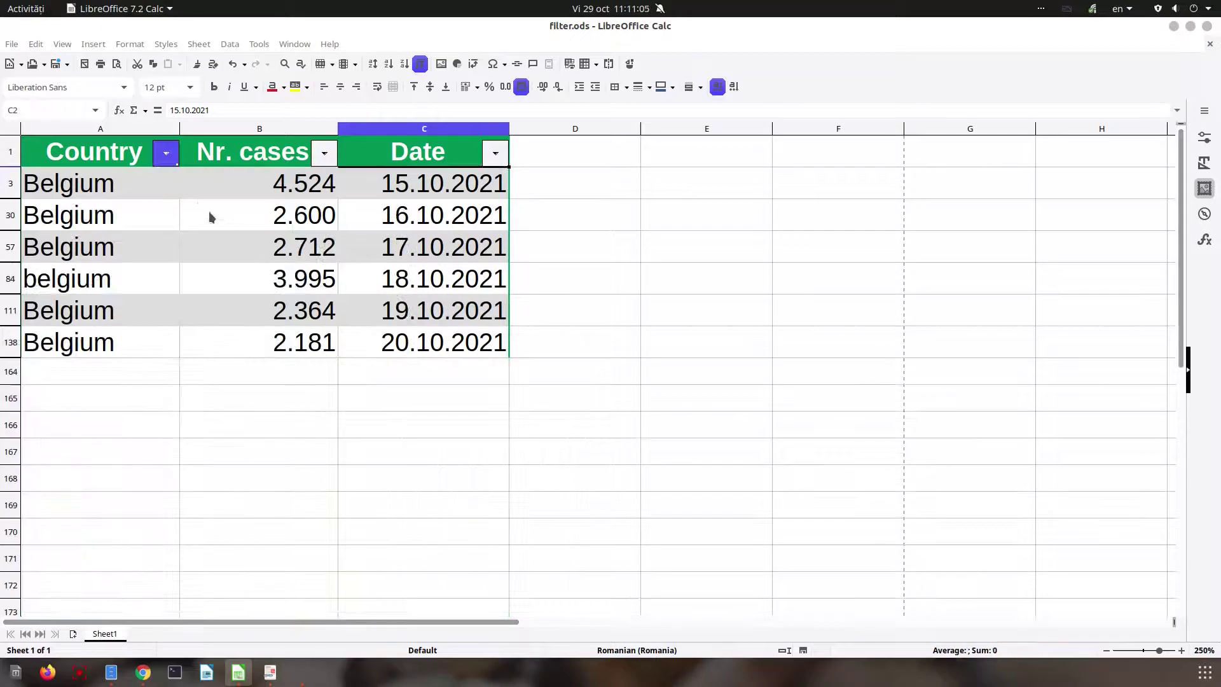
- Reset the Country AutoFilter to All, then open Standard Filter from the dropdown
{"action": "left_click", "coordinate": [166, 158]}
{"action": "left_click", "coordinate": [35, 364]}
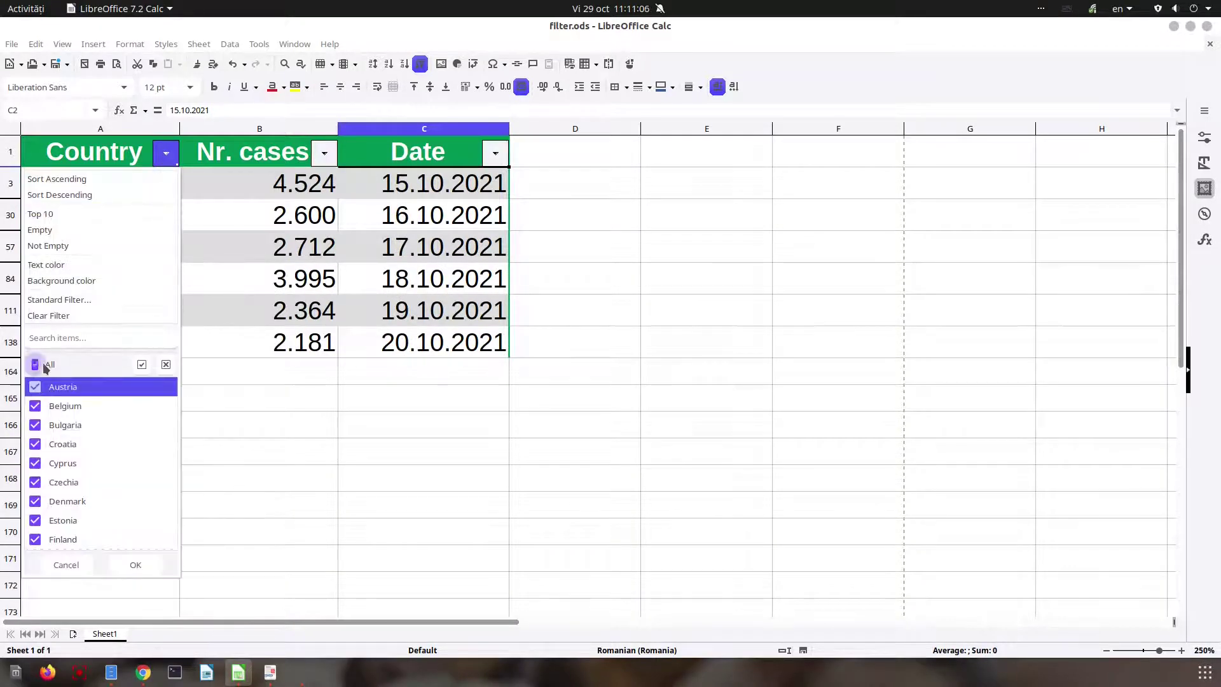
{"action": "left_click", "coordinate": [140, 554]}
{"action": "left_click", "coordinate": [166, 153]}
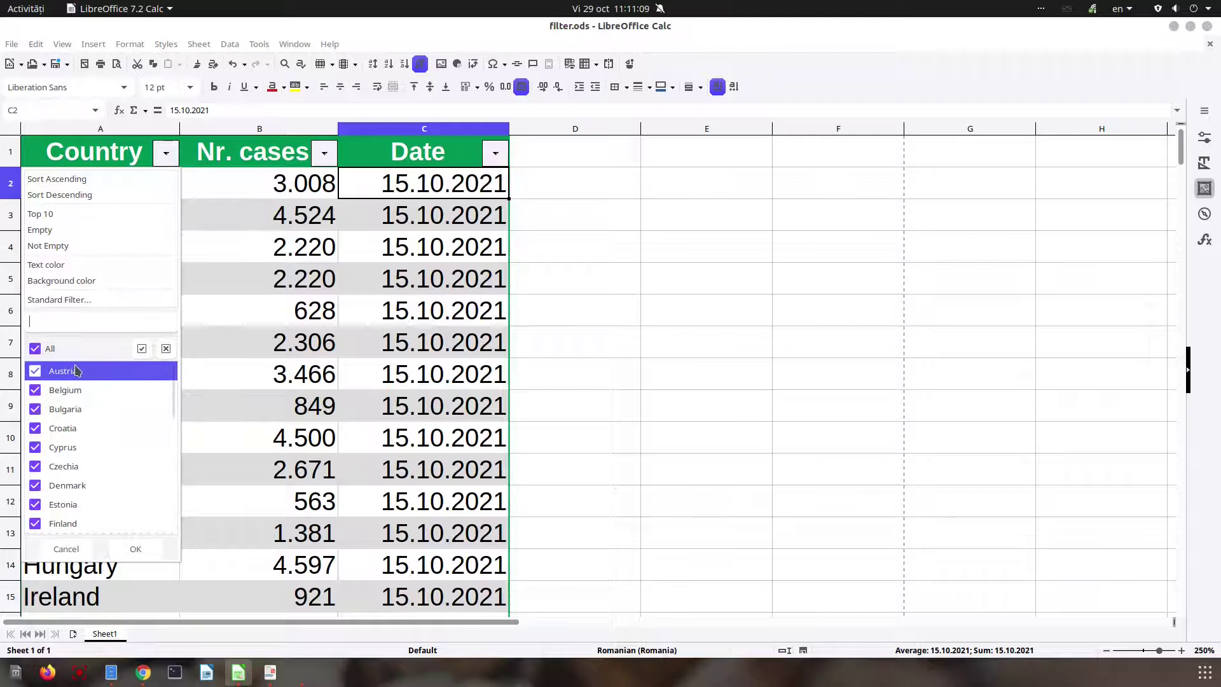
{"action": "left_click", "coordinate": [64, 300]}
- Filter Country = Belgium with results copied to the my_results range at E1
{"action": "left_click", "coordinate": [426, 374]}
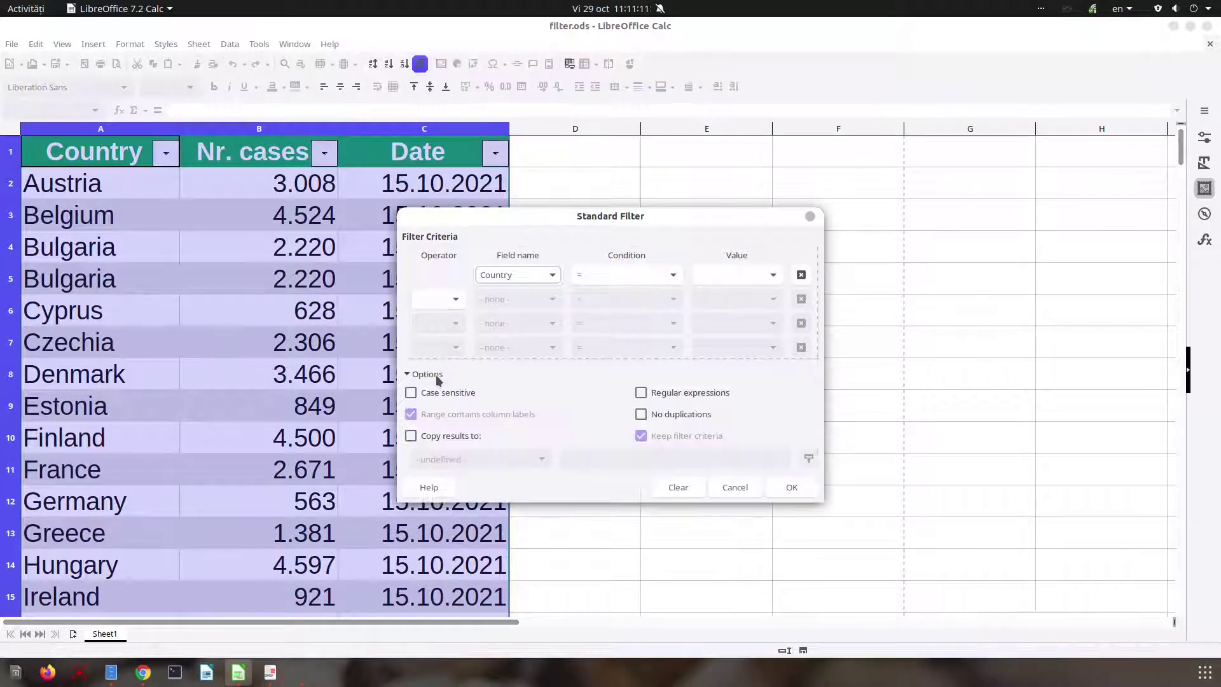
{"action": "left_click", "coordinate": [476, 436]}
{"action": "left_click", "coordinate": [724, 273]}
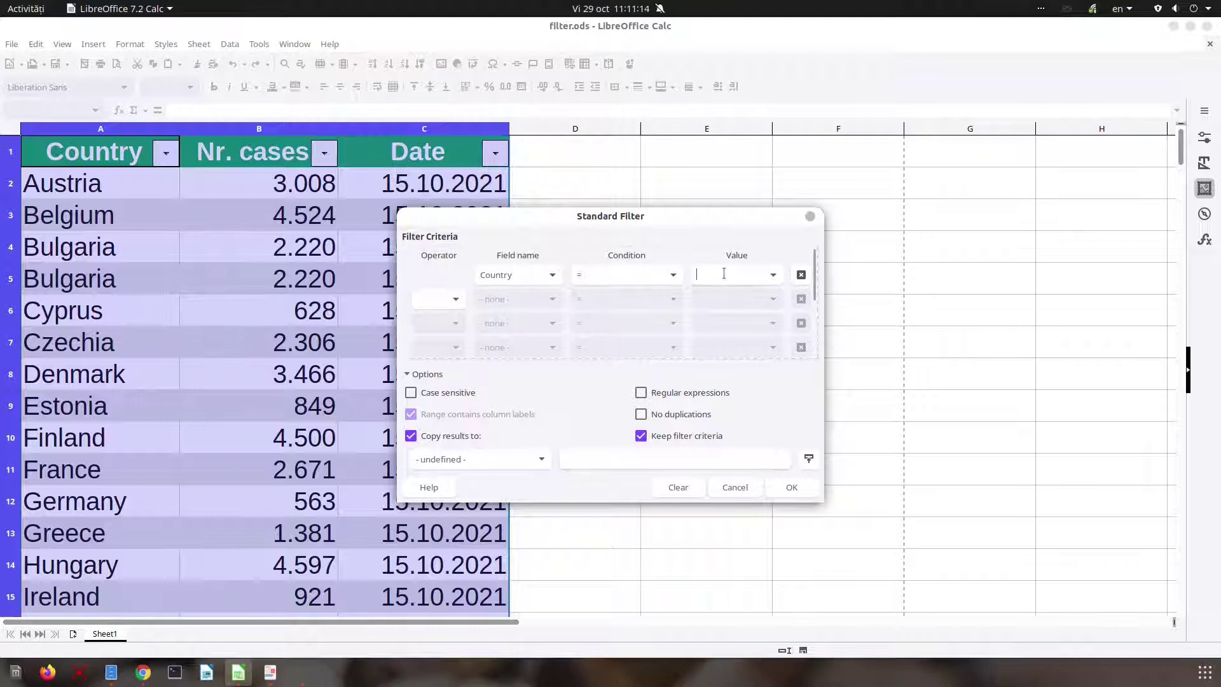
{"action": "left_click", "coordinate": [773, 276]}
{"action": "left_click", "coordinate": [736, 341]}
{"action": "left_click", "coordinate": [471, 457]}
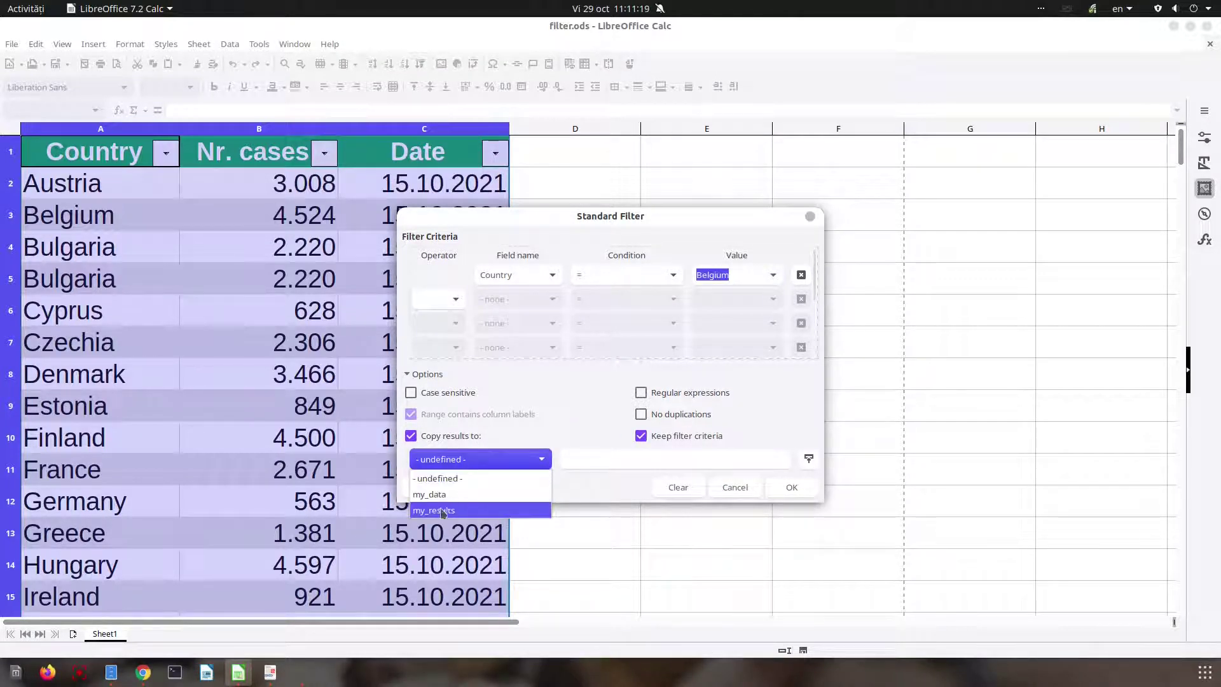
{"action": "left_click", "coordinate": [447, 513]}
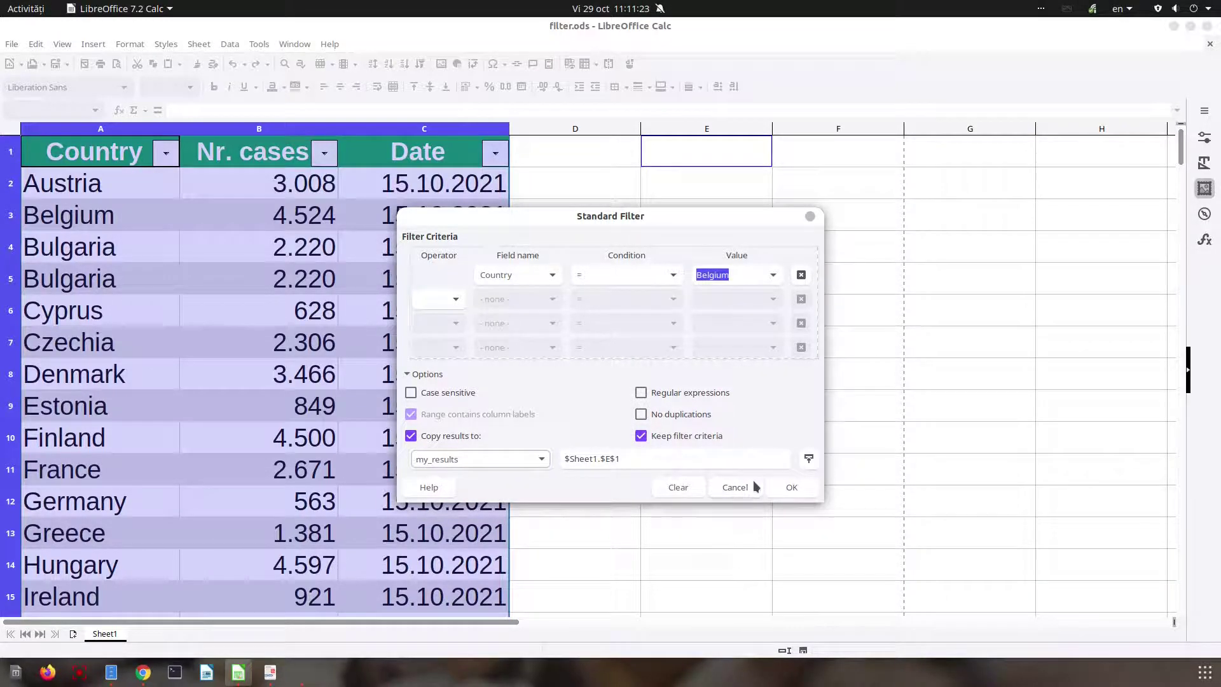
{"action": "left_click", "coordinate": [790, 487]}
{"action": "left_click", "coordinate": [490, 410]}
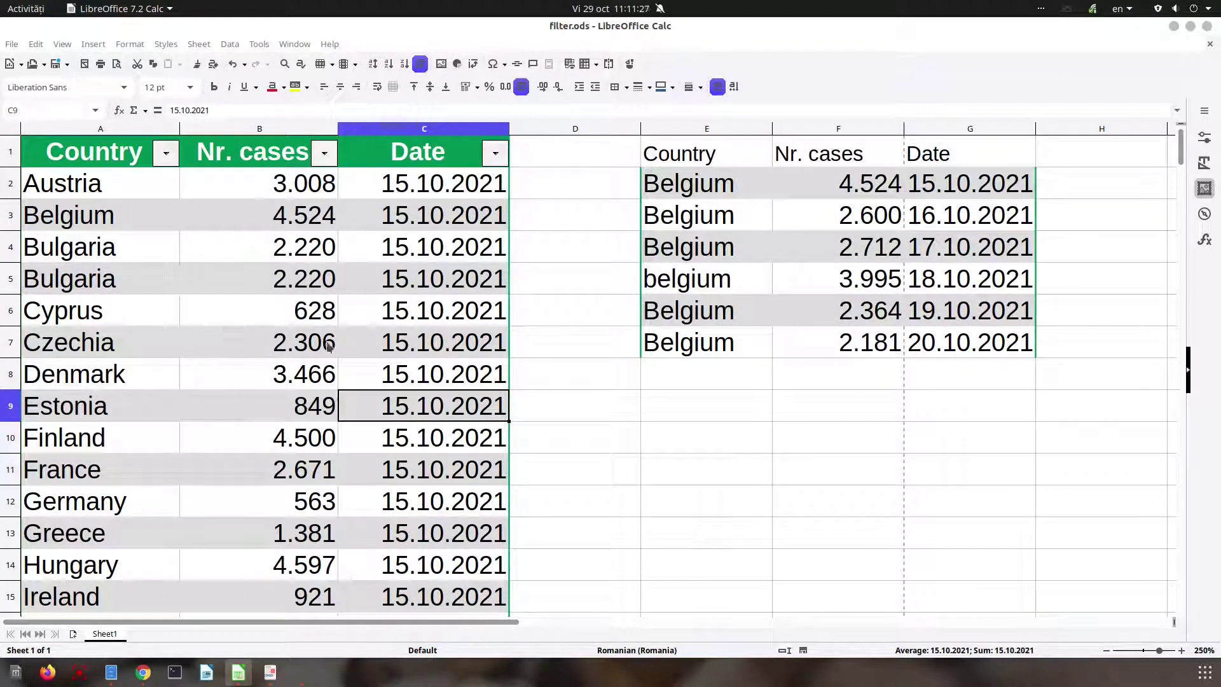
- Inspect the copied result cells, including 2.364 in F6 and the last date in G7
{"action": "left_click", "coordinate": [829, 309]}
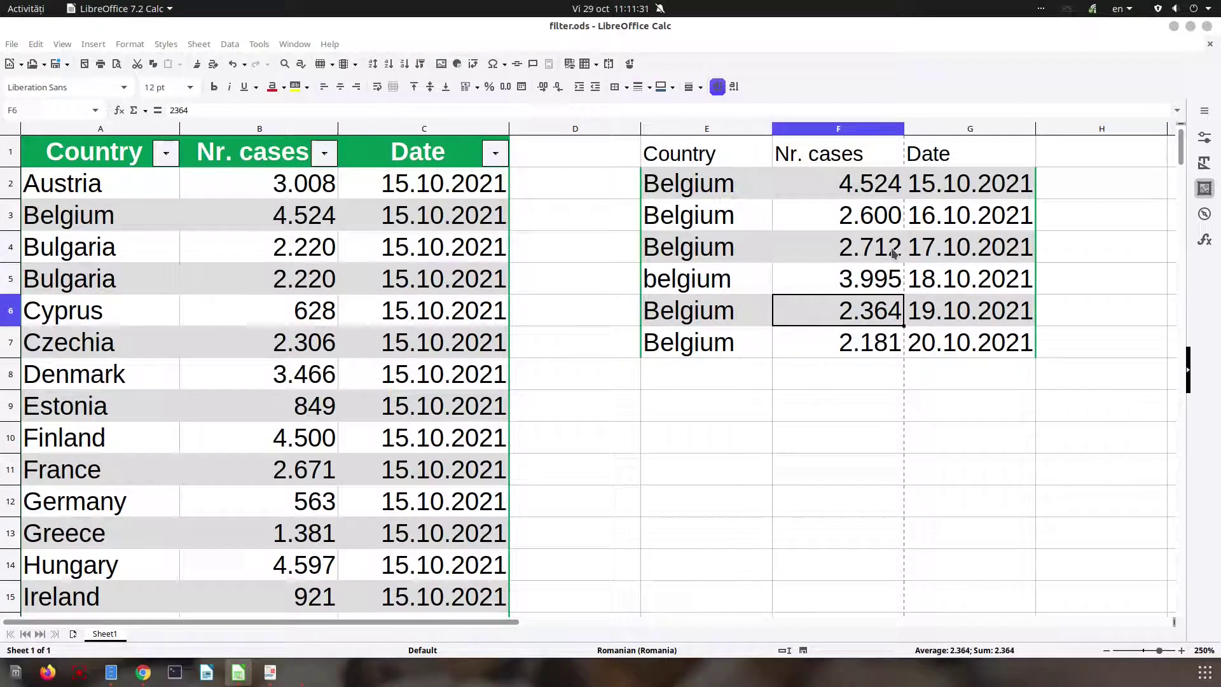
{"action": "left_click", "coordinate": [885, 340]}
{"action": "key", "text": "Right"}
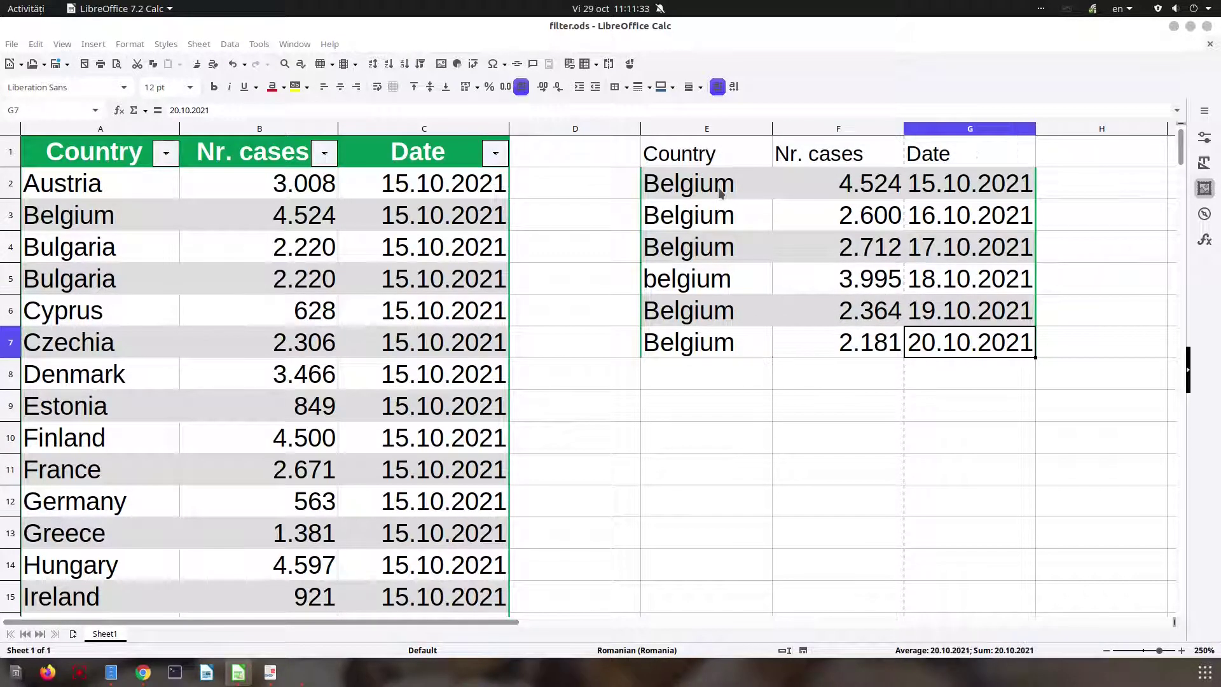
- Clone the green bold A1:C1 header formatting onto the copied headers E1:G1
{"action": "left_click_drag", "start_coordinate": [127, 152], "coordinate": [445, 153]}
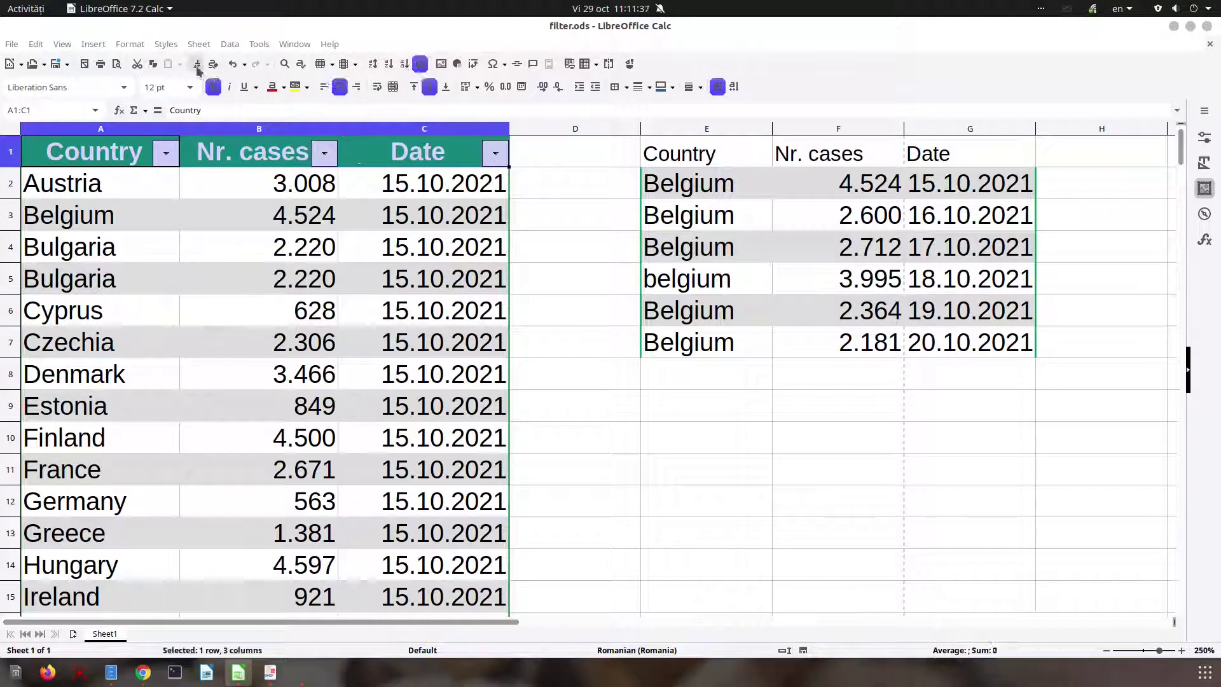
{"action": "left_click", "coordinate": [683, 156]}
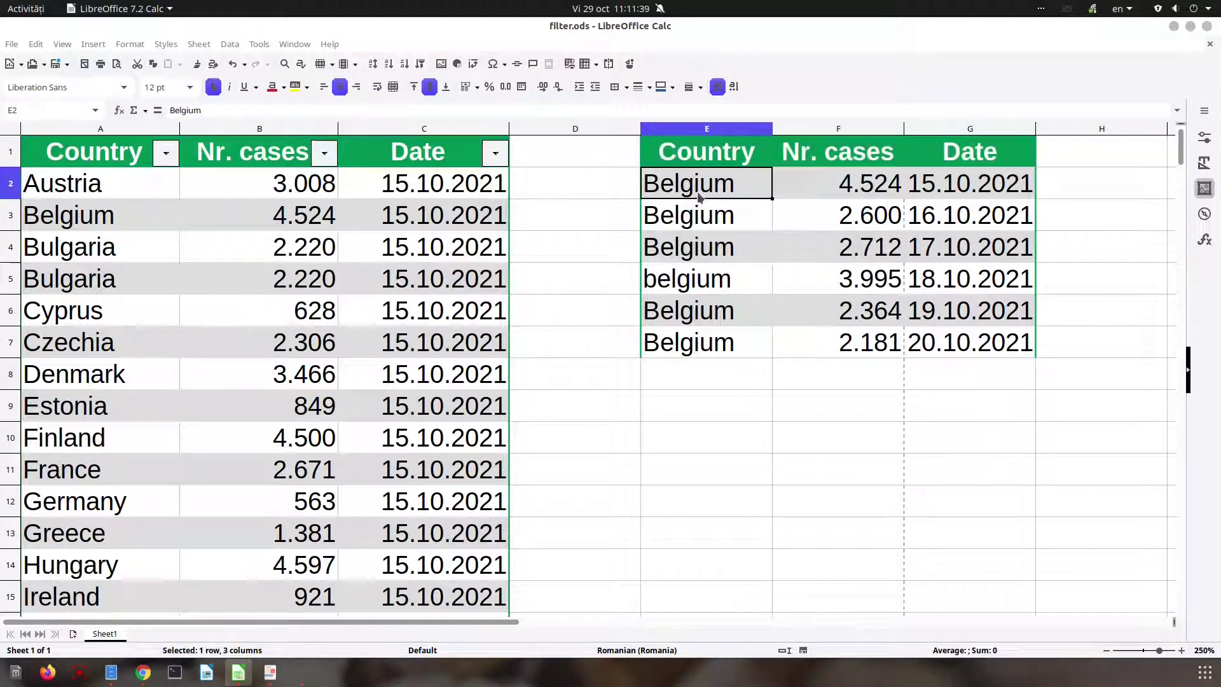
{"action": "left_click", "coordinate": [907, 316]}
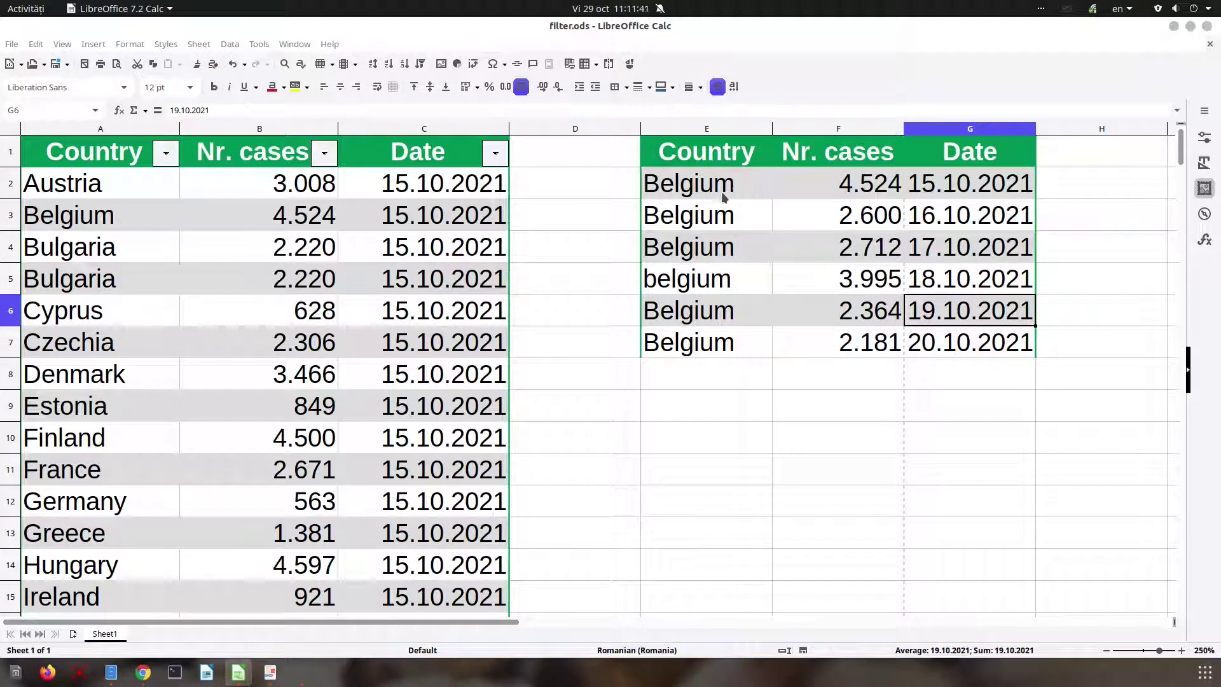
{"action": "left_click", "coordinate": [166, 153]}
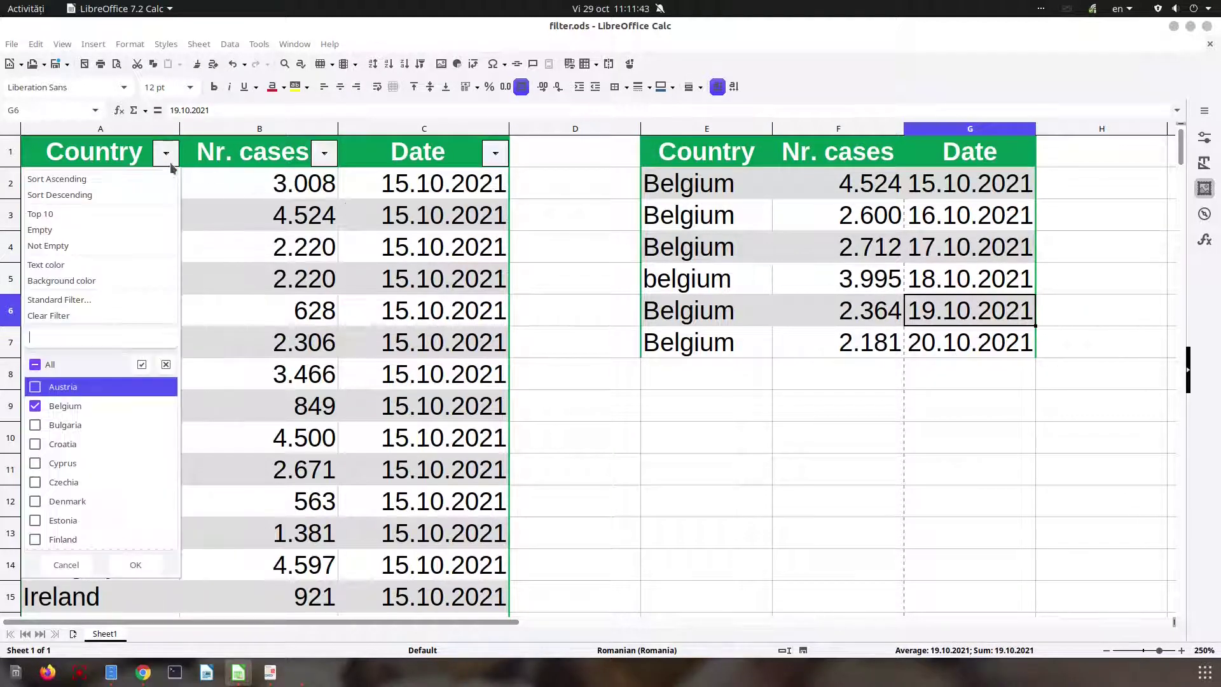
- Filter Country = Bulgaria in Standard Filter, copying the matching rows to E:G
{"action": "left_click", "coordinate": [95, 299]}
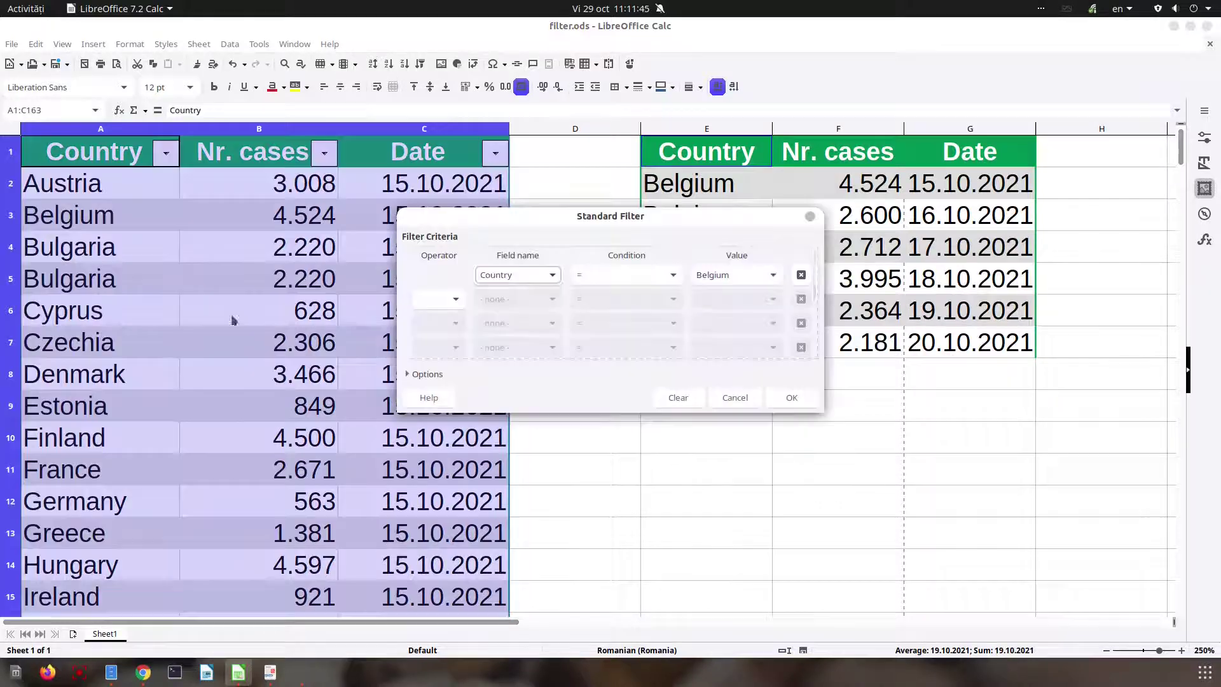
{"action": "left_click", "coordinate": [773, 275]}
{"action": "left_click", "coordinate": [738, 358]}
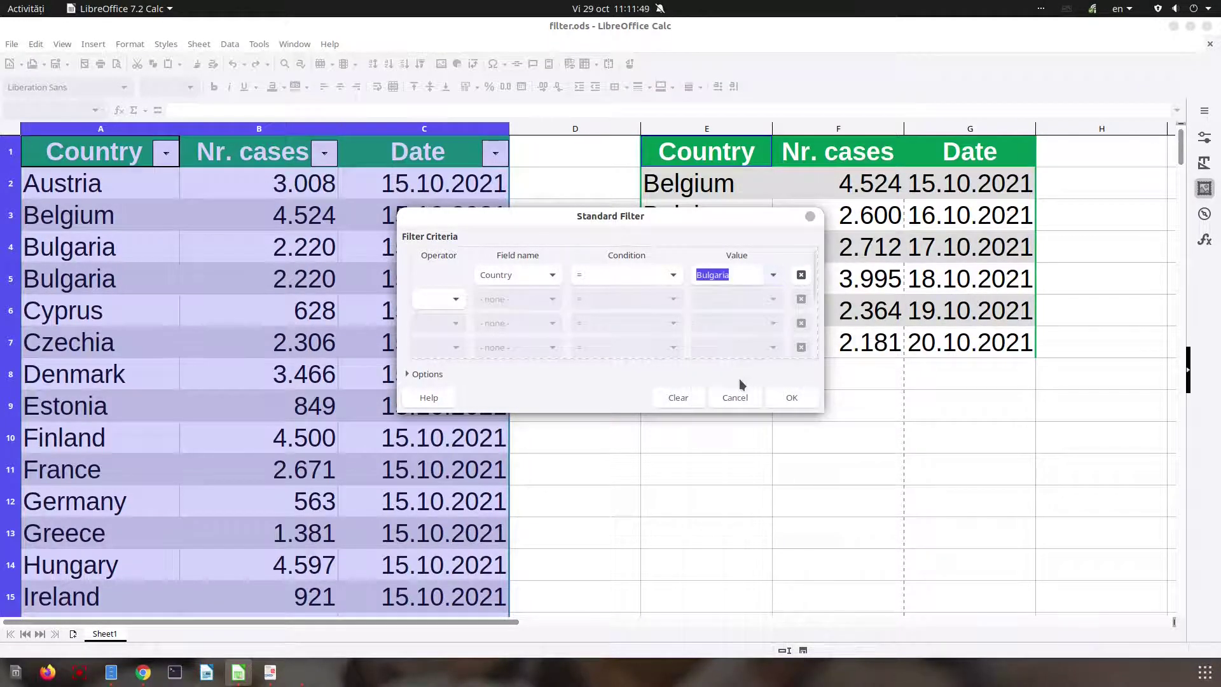
{"action": "left_click", "coordinate": [789, 398]}
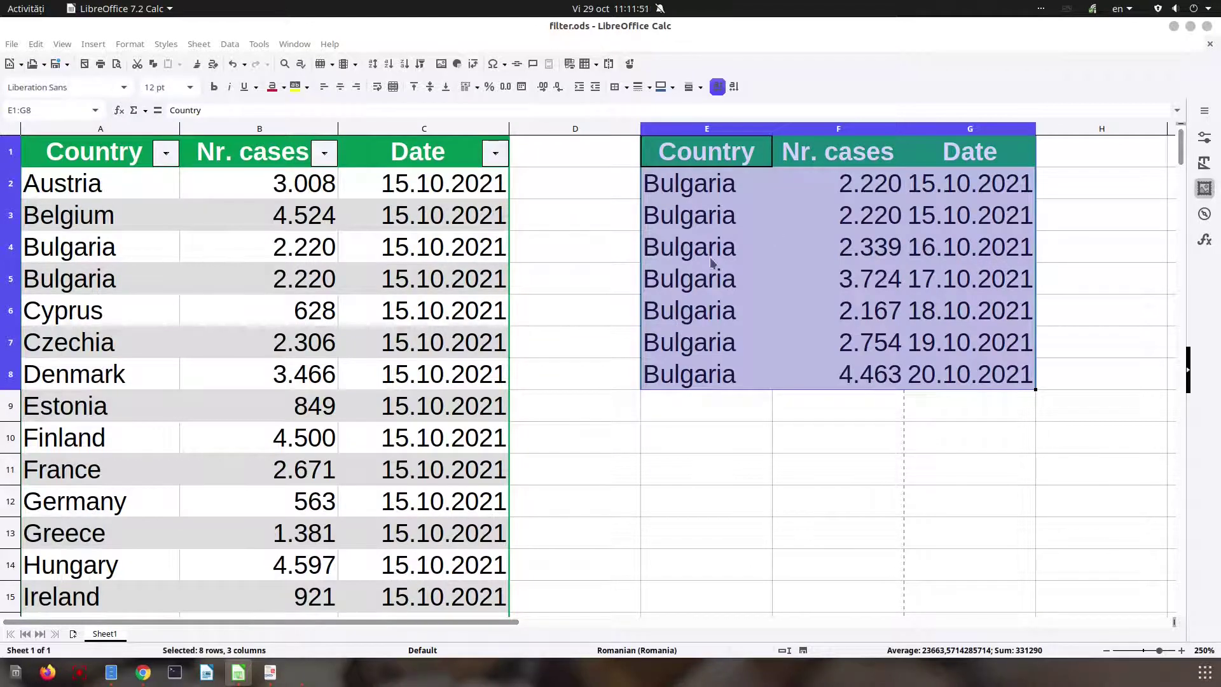
- Add a second AND condition, Nr. cases > 2000, and apply the filter
{"action": "left_click", "coordinate": [166, 152]}
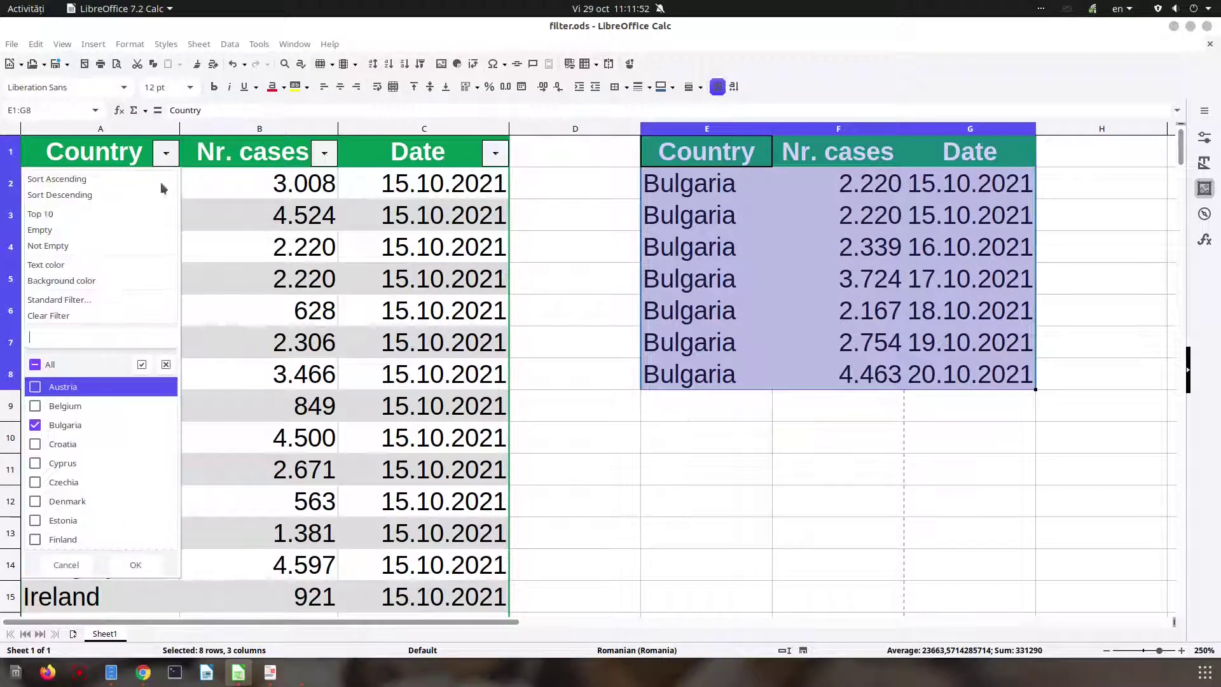
{"action": "left_click", "coordinate": [124, 298]}
{"action": "left_click", "coordinate": [456, 344]}
{"action": "left_click", "coordinate": [456, 363]}
{"action": "left_click", "coordinate": [518, 344]}
{"action": "left_click", "coordinate": [503, 389]}
{"action": "left_click", "coordinate": [673, 344]}
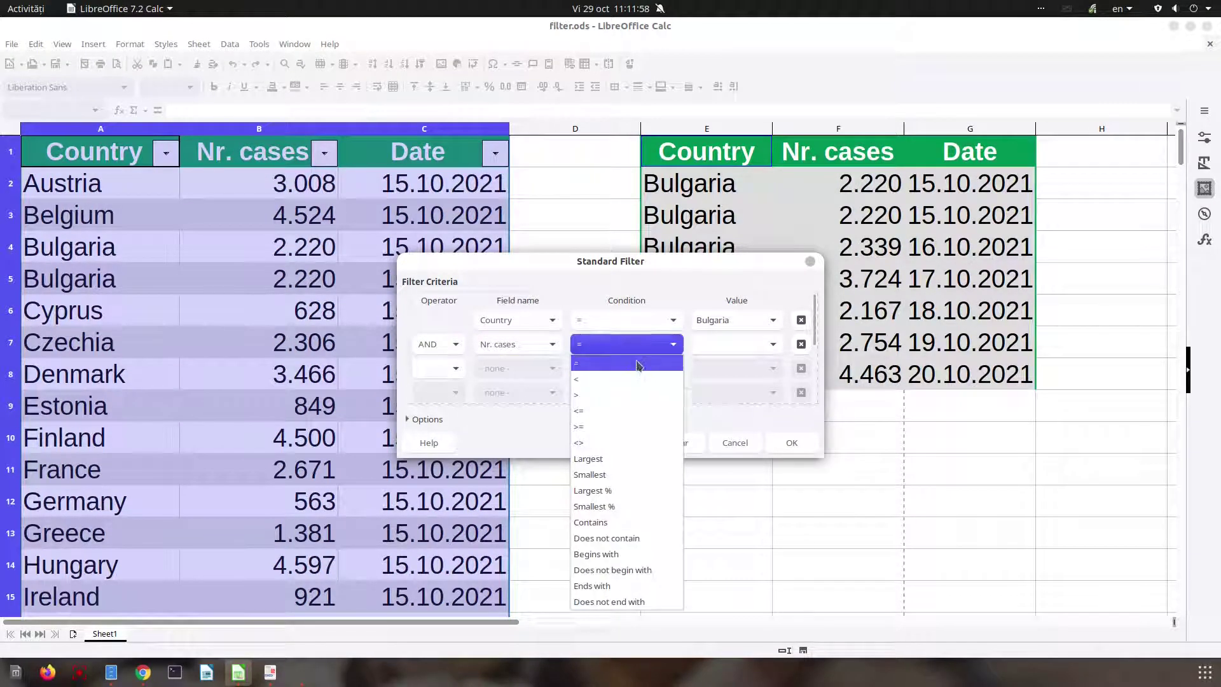
{"action": "left_click", "coordinate": [627, 396]}
{"action": "left_click", "coordinate": [708, 345]}
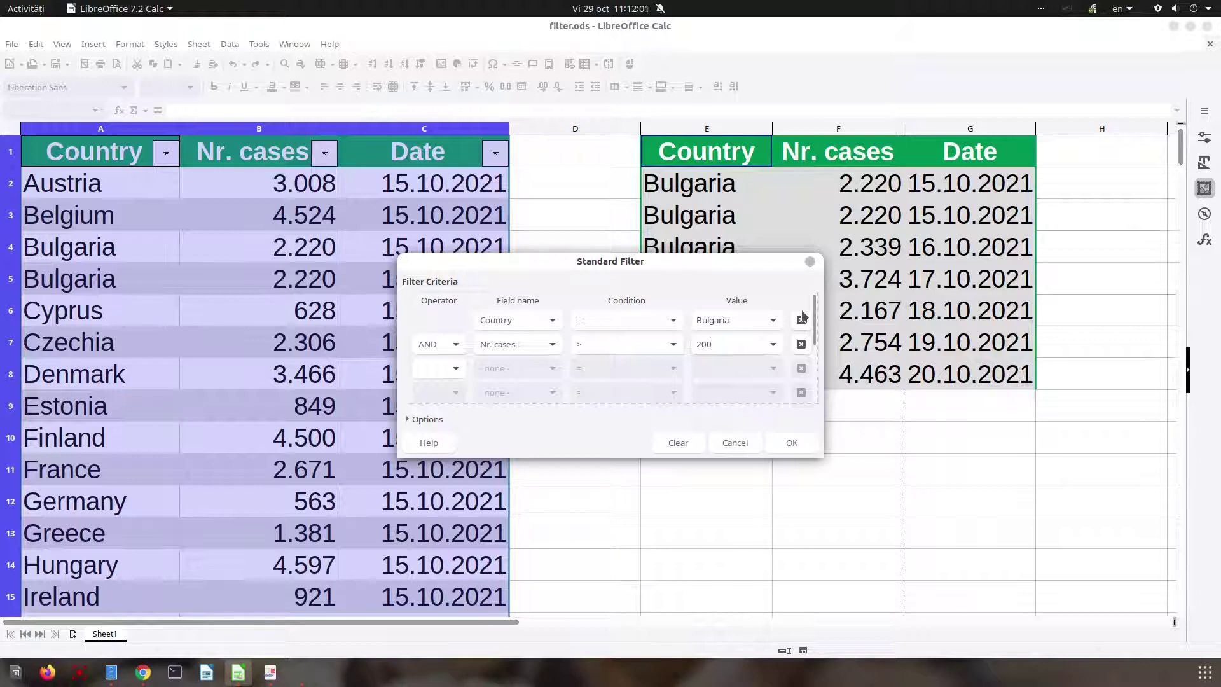
{"action": "left_click", "coordinate": [793, 443]}
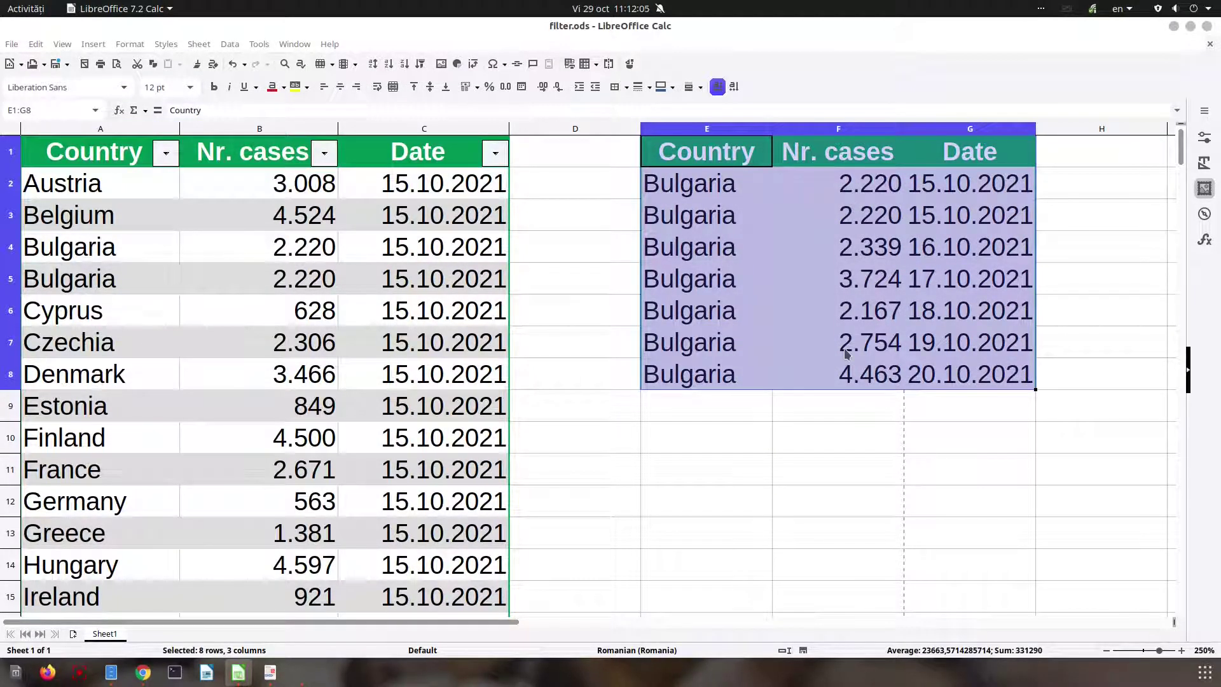
- Raise the Nr. cases threshold to 3000, reapply, and check the copied results
{"action": "left_click", "coordinate": [166, 154]}
{"action": "left_click", "coordinate": [70, 301]}
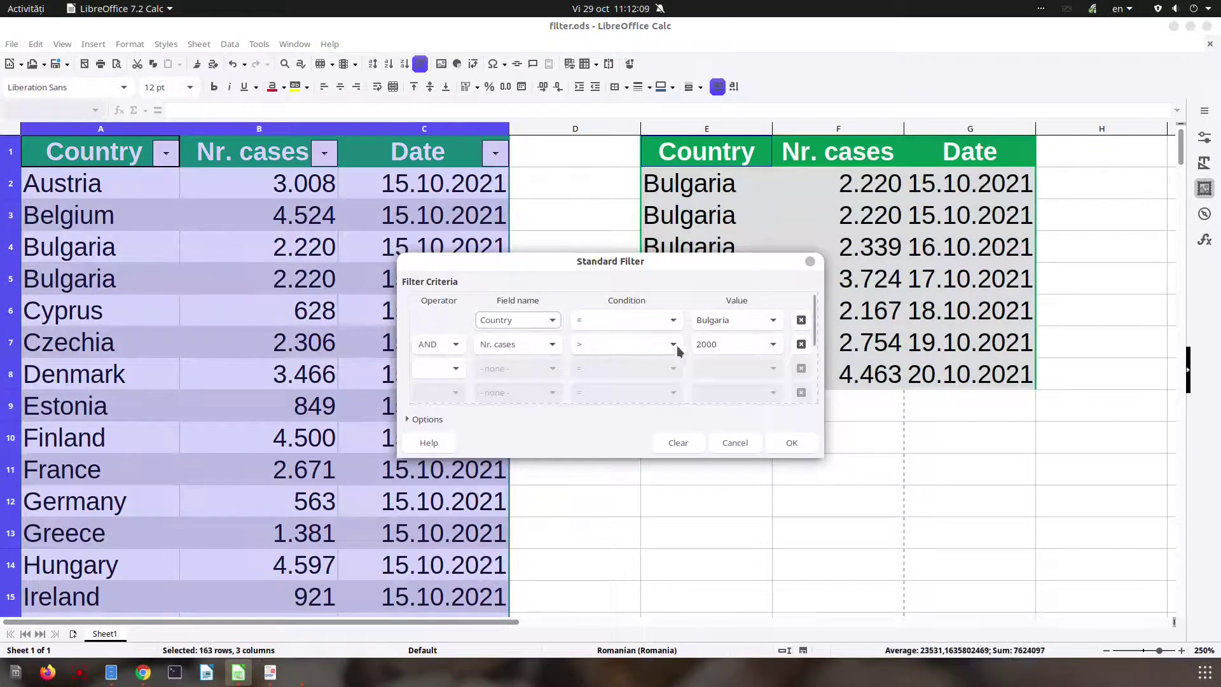
{"action": "type", "text": "3000"}
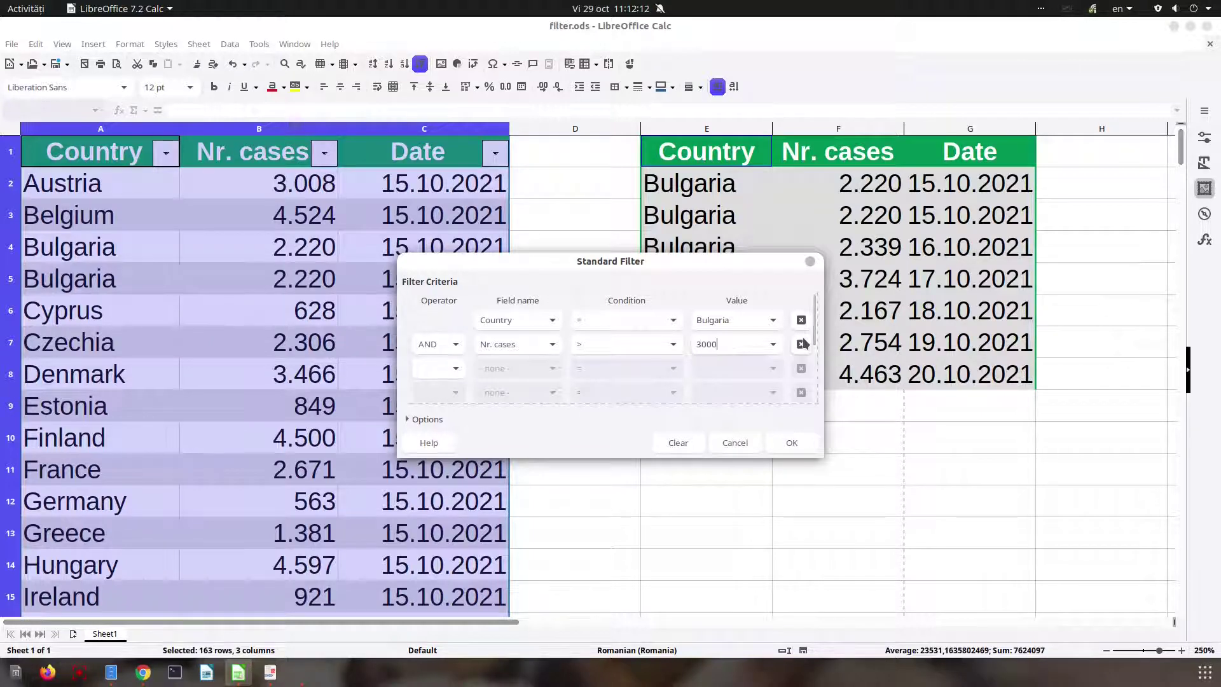
{"action": "left_click", "coordinate": [799, 440]}
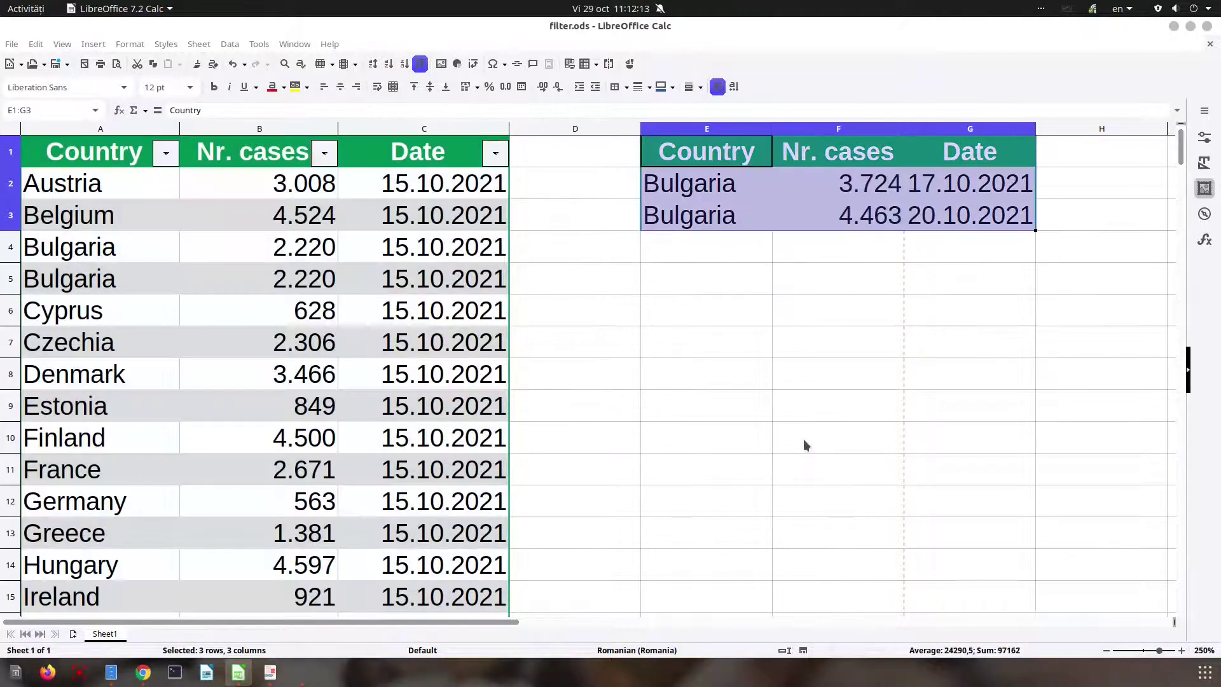
{"action": "left_click", "coordinate": [751, 211]}
{"action": "left_click", "coordinate": [932, 213]}
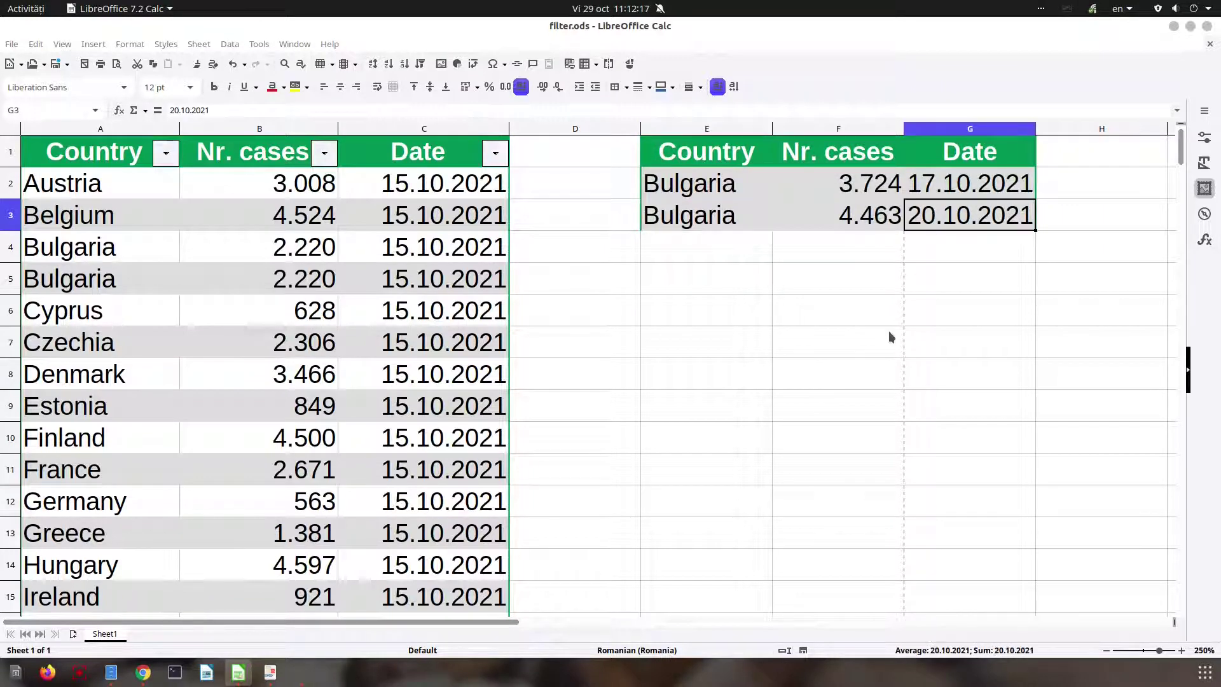
- Reopen Standard Filter, expand Options, and remove the Nr. cases condition
{"action": "left_click", "coordinate": [414, 287]}
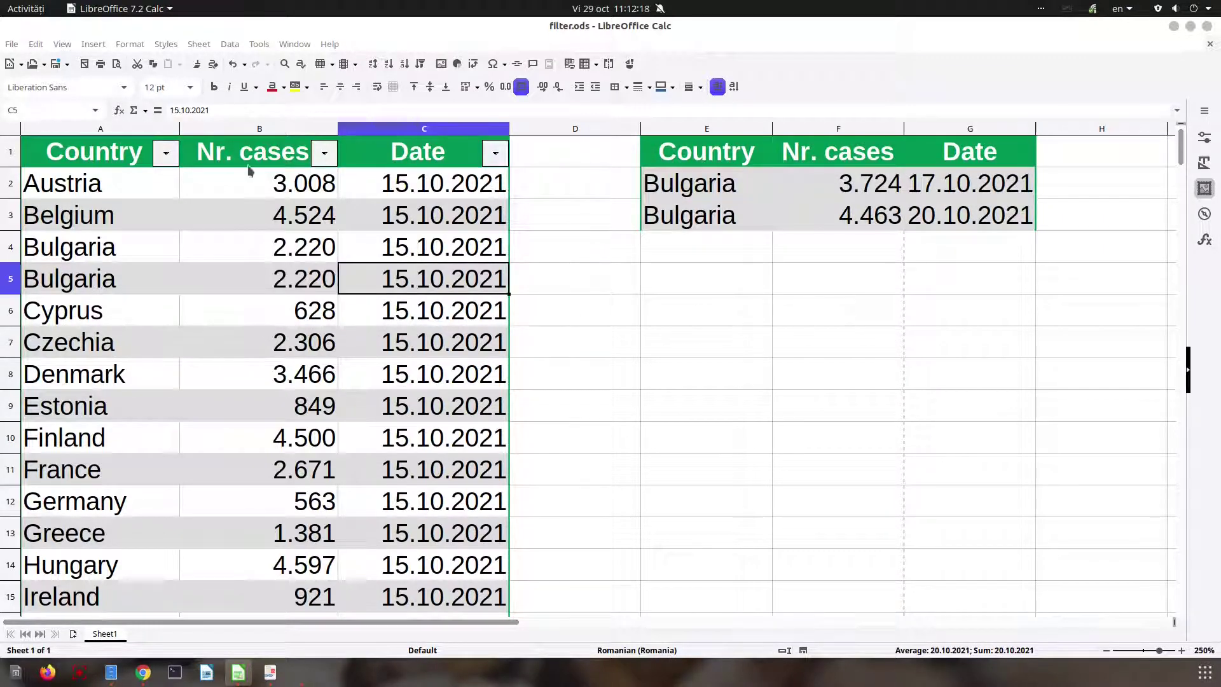
{"action": "left_click", "coordinate": [166, 153]}
{"action": "left_click", "coordinate": [76, 299]}
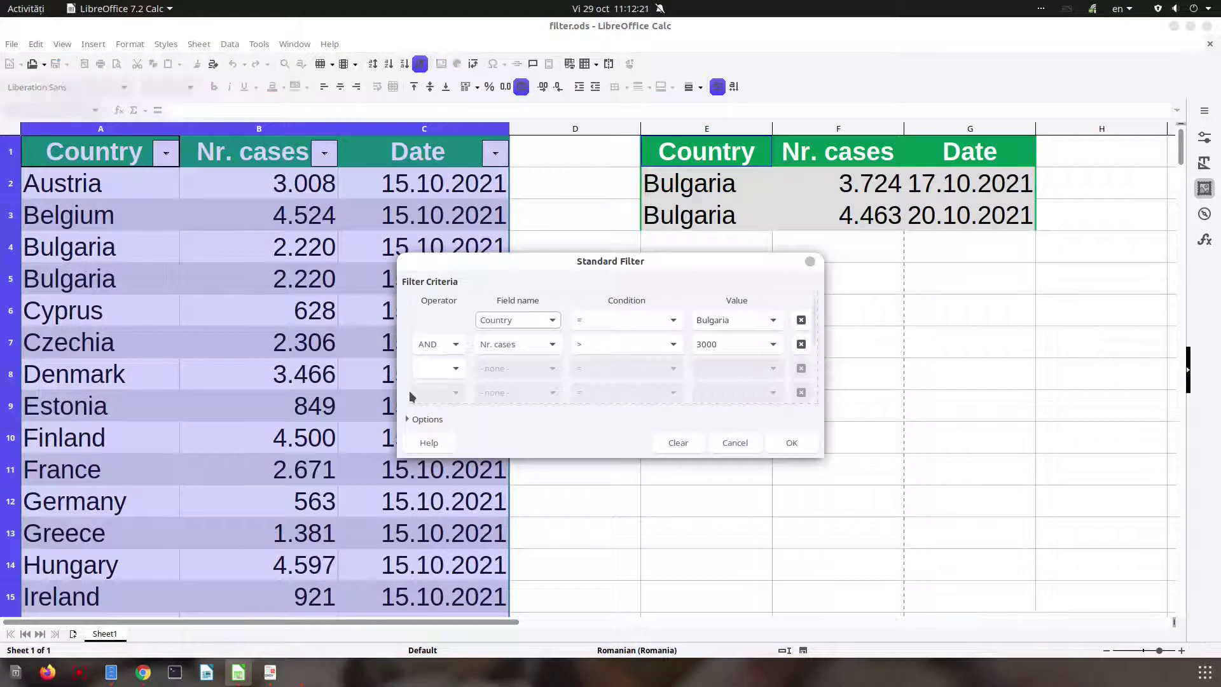
{"action": "left_click", "coordinate": [414, 419]}
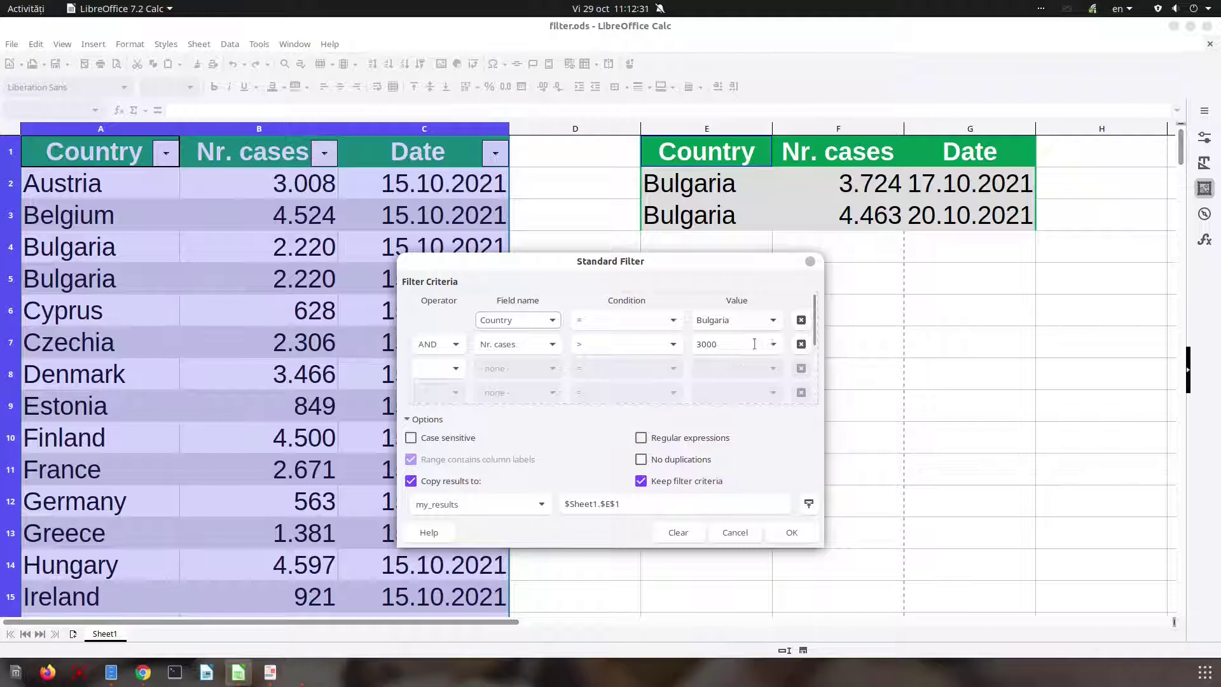
{"action": "left_click", "coordinate": [801, 344]}
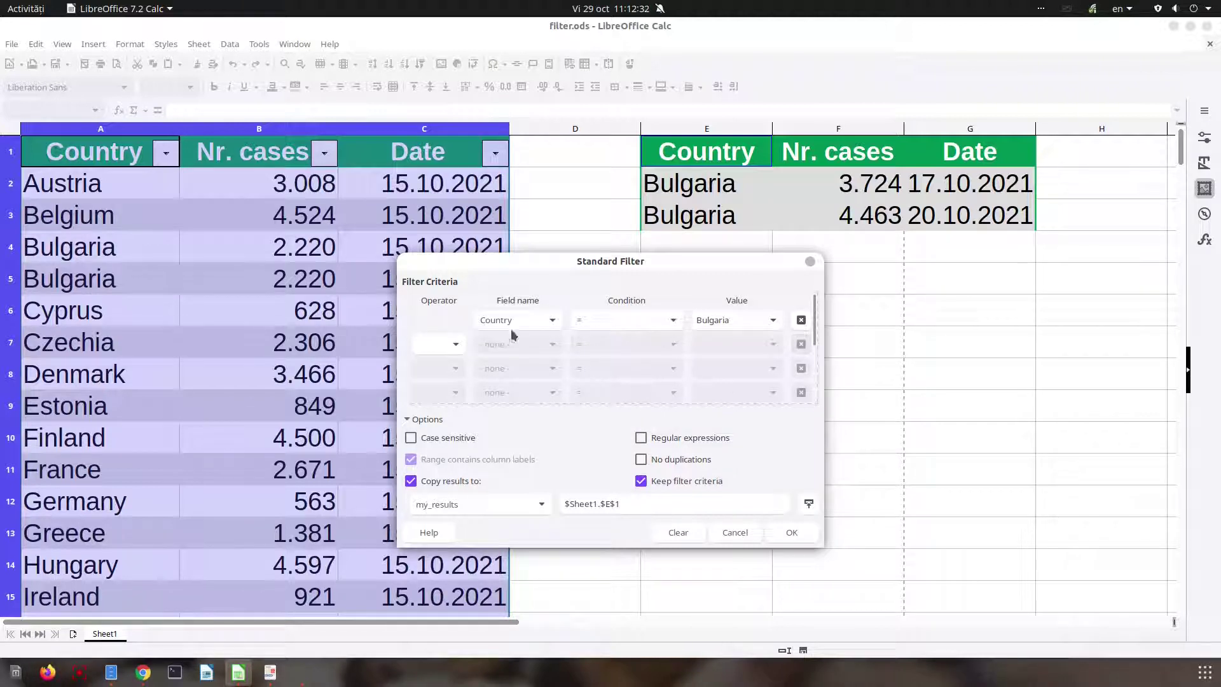
- Replace Bulgaria with the pattern ^C.* and enable Regular expressions
{"action": "double_click", "coordinate": [723, 319]}
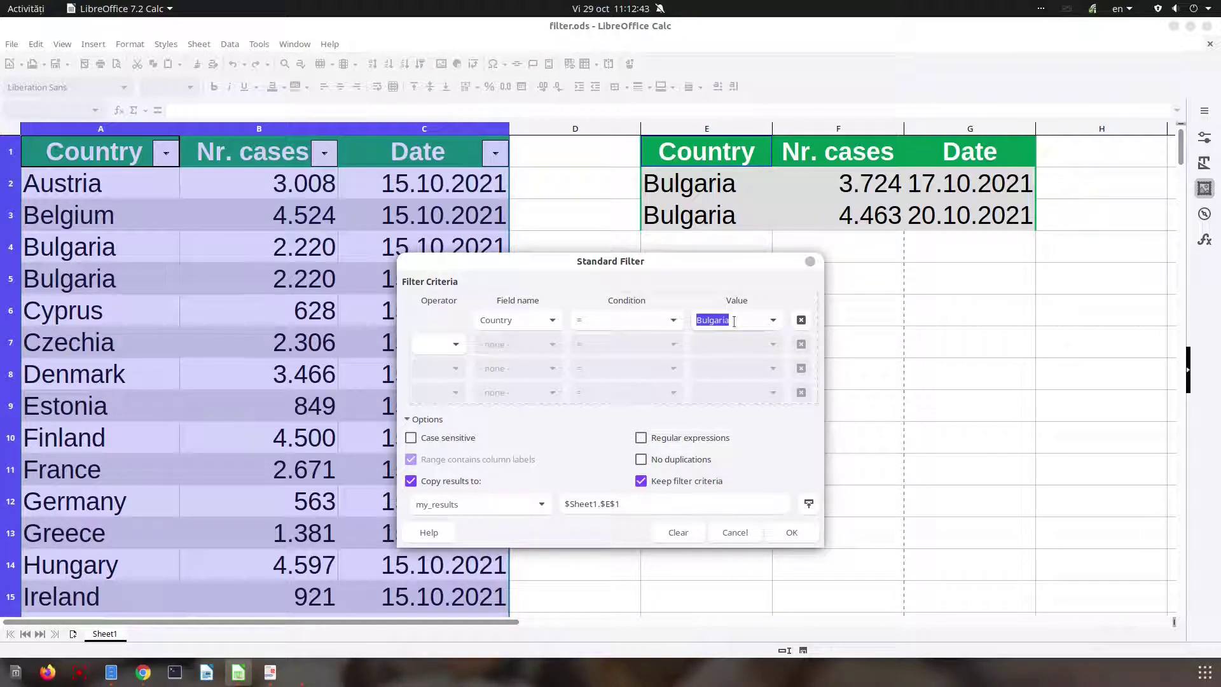
{"action": "type", "text": "^C.*"}
{"action": "left_click", "coordinate": [642, 438]}
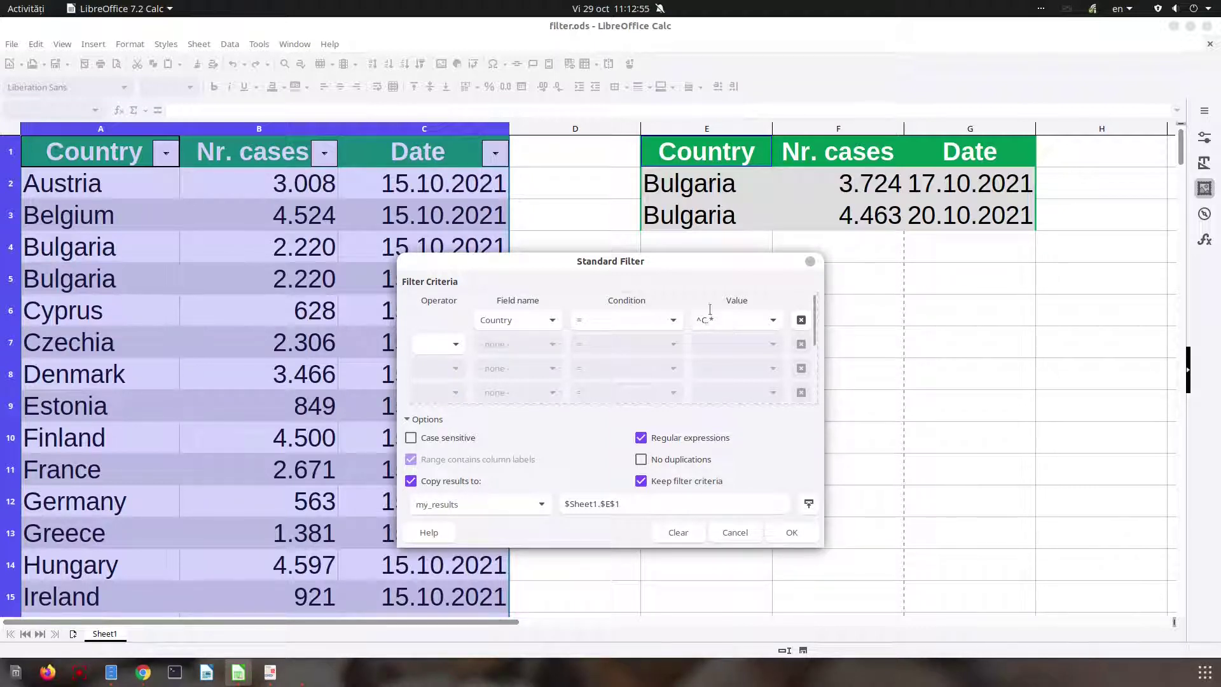
- Apply the ^C.* filter and review the countries starting with C
{"action": "left_click", "coordinate": [776, 529]}
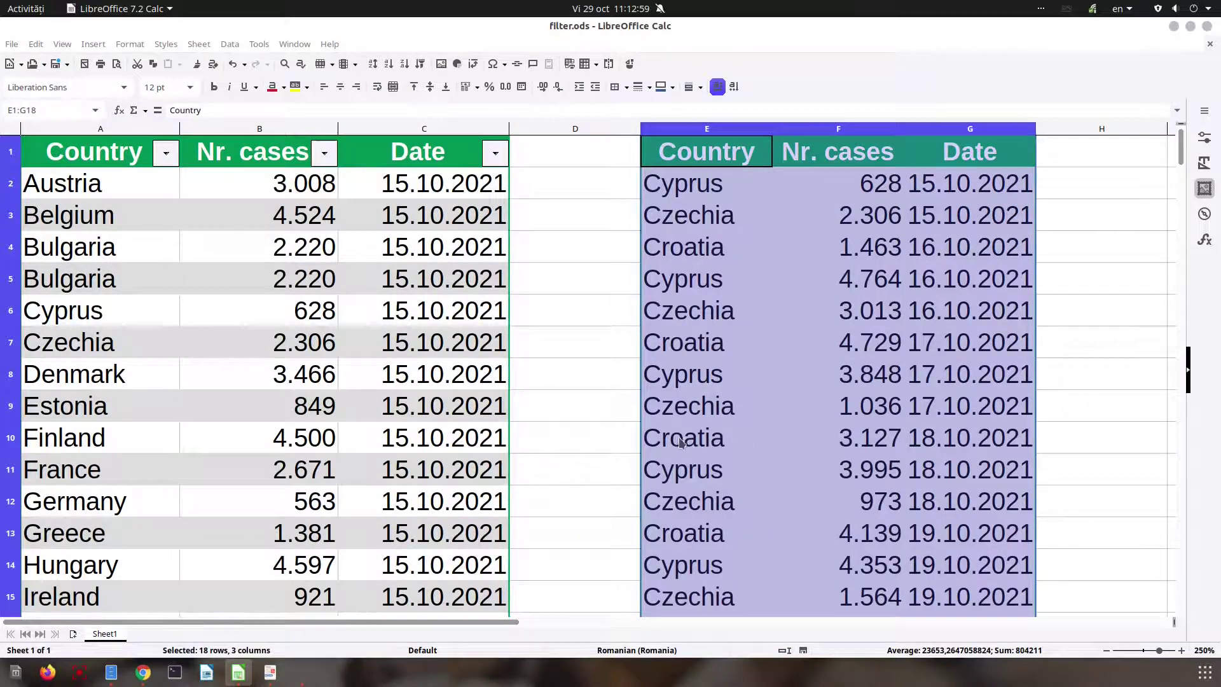
{"action": "scroll", "coordinate": [689, 471], "scroll_direction": "down", "scroll_amount": 3}
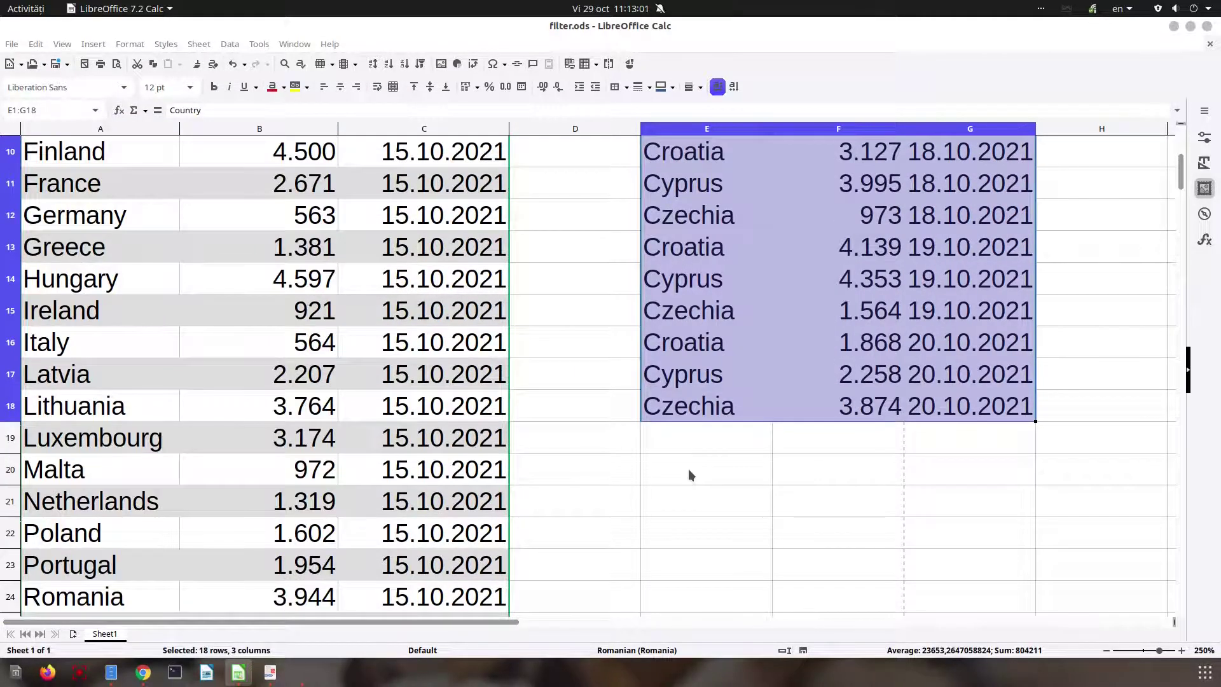
{"action": "scroll", "coordinate": [689, 471], "scroll_direction": "up", "scroll_amount": 3}
- Change the pattern to .*C.* and apply it to list names containing C
{"action": "left_click", "coordinate": [166, 153]}
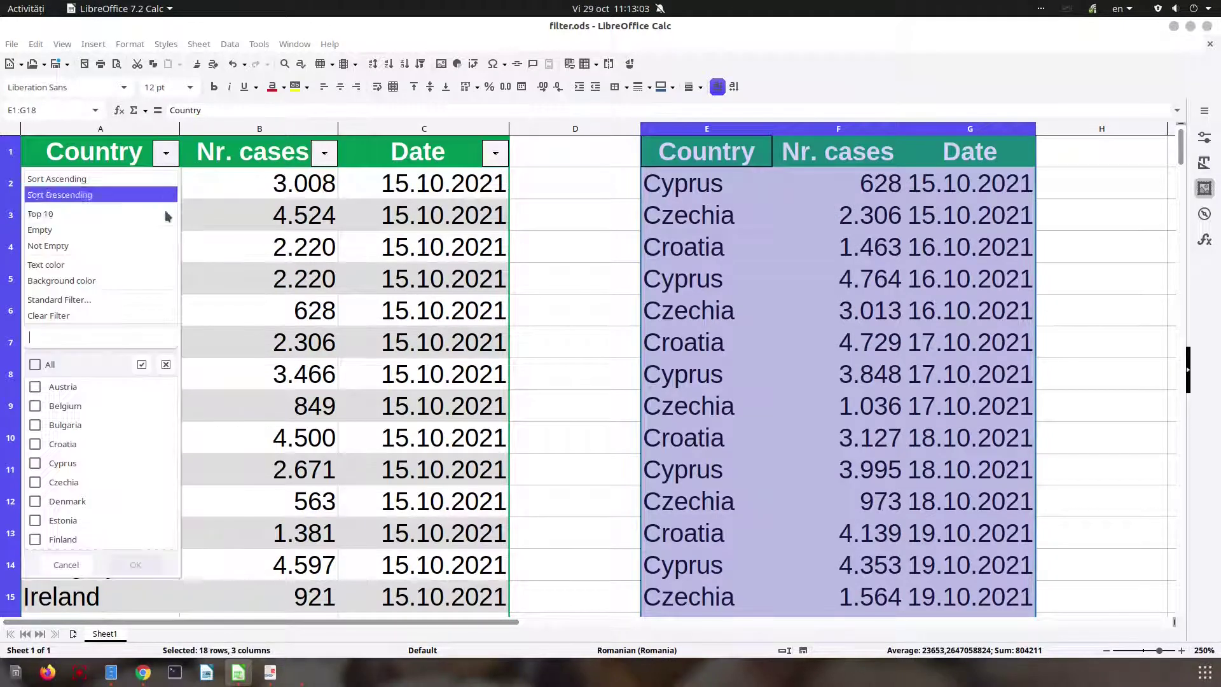
{"action": "left_click", "coordinate": [144, 300]}
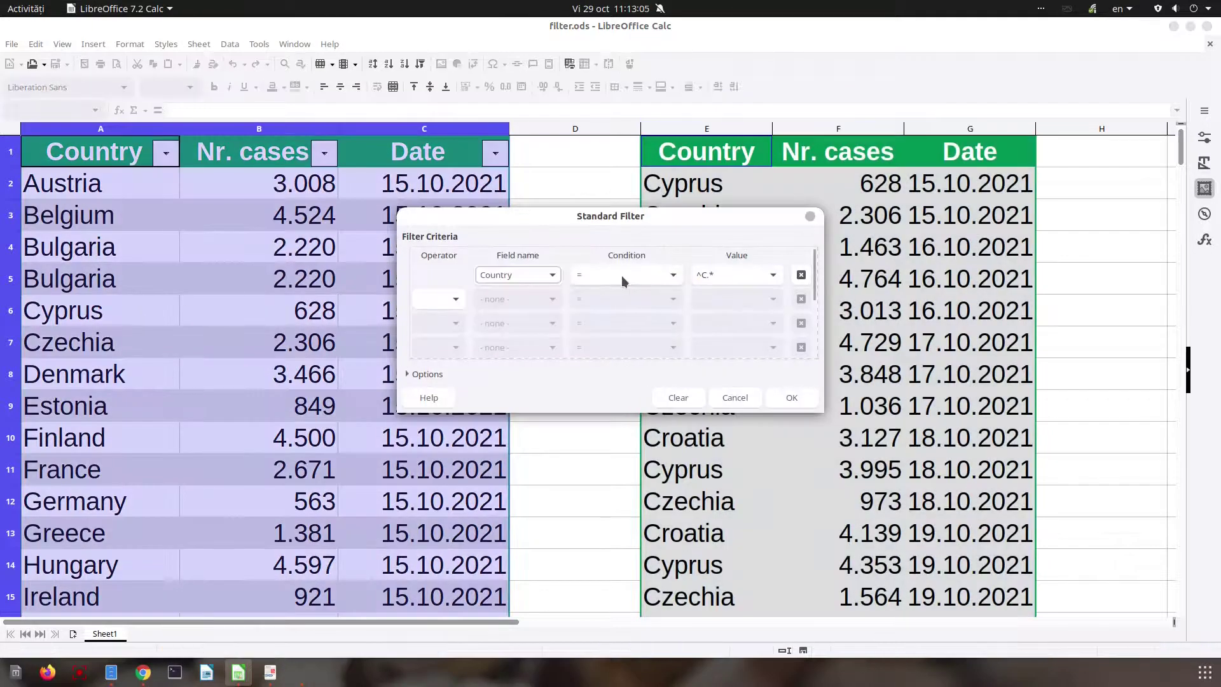
{"action": "left_click", "coordinate": [706, 275]}
{"action": "key", "text": "BackSpace"}
{"action": "type", "text": ".*"}
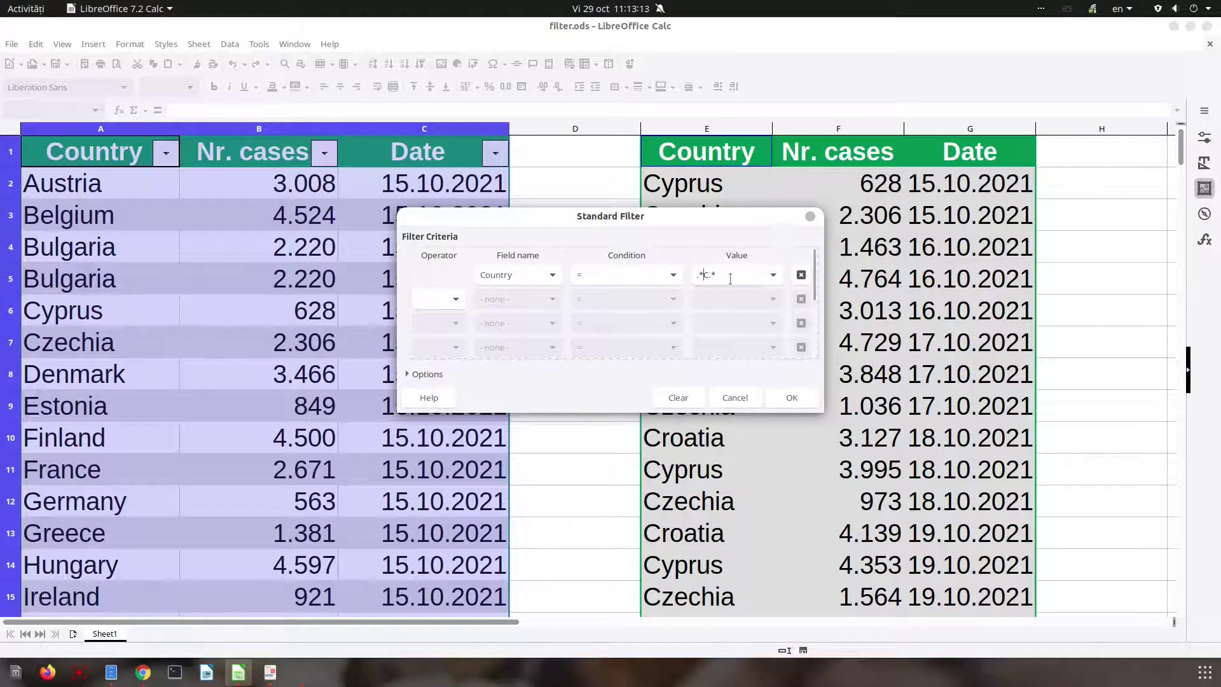
{"action": "left_click", "coordinate": [791, 397]}
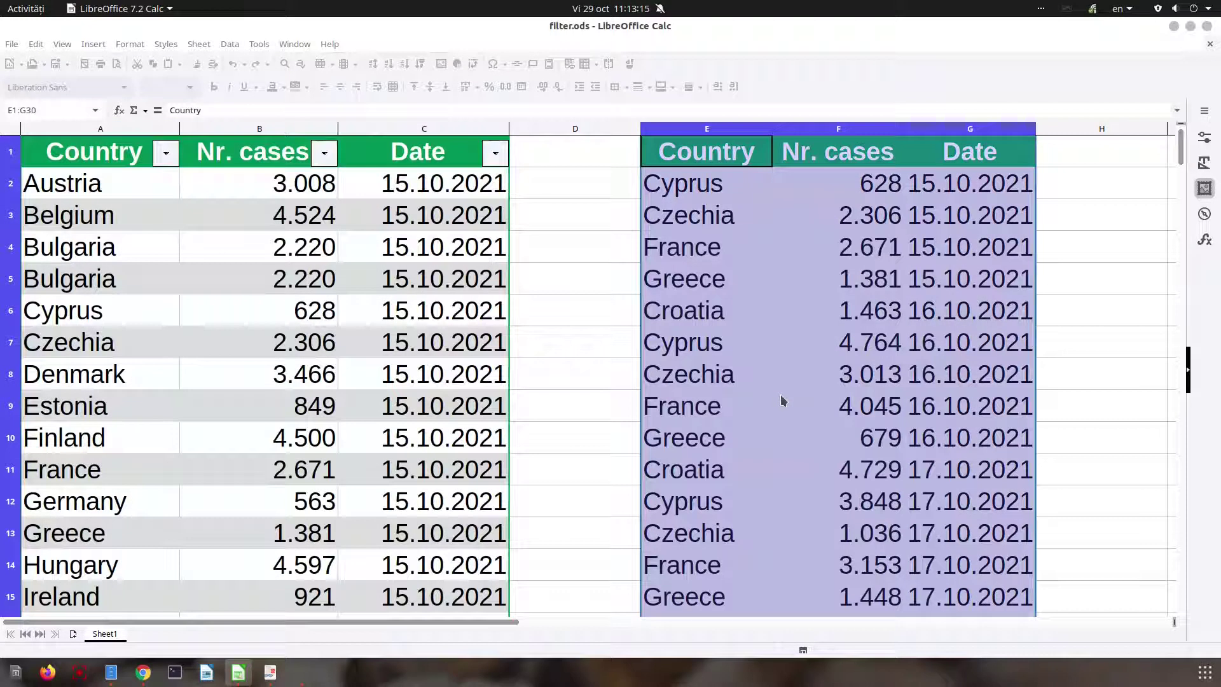
{"action": "left_click", "coordinate": [674, 250]}
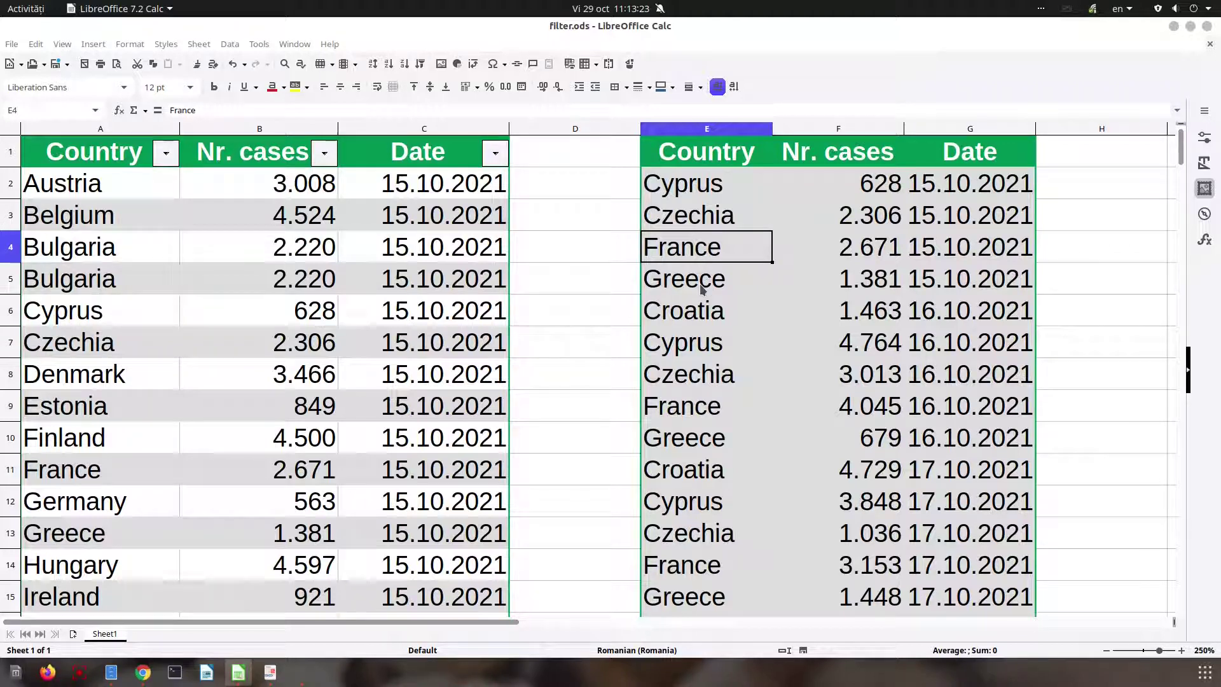
- Change the pattern to .*a$ and apply it to list countries ending in a
{"action": "left_click", "coordinate": [166, 154]}
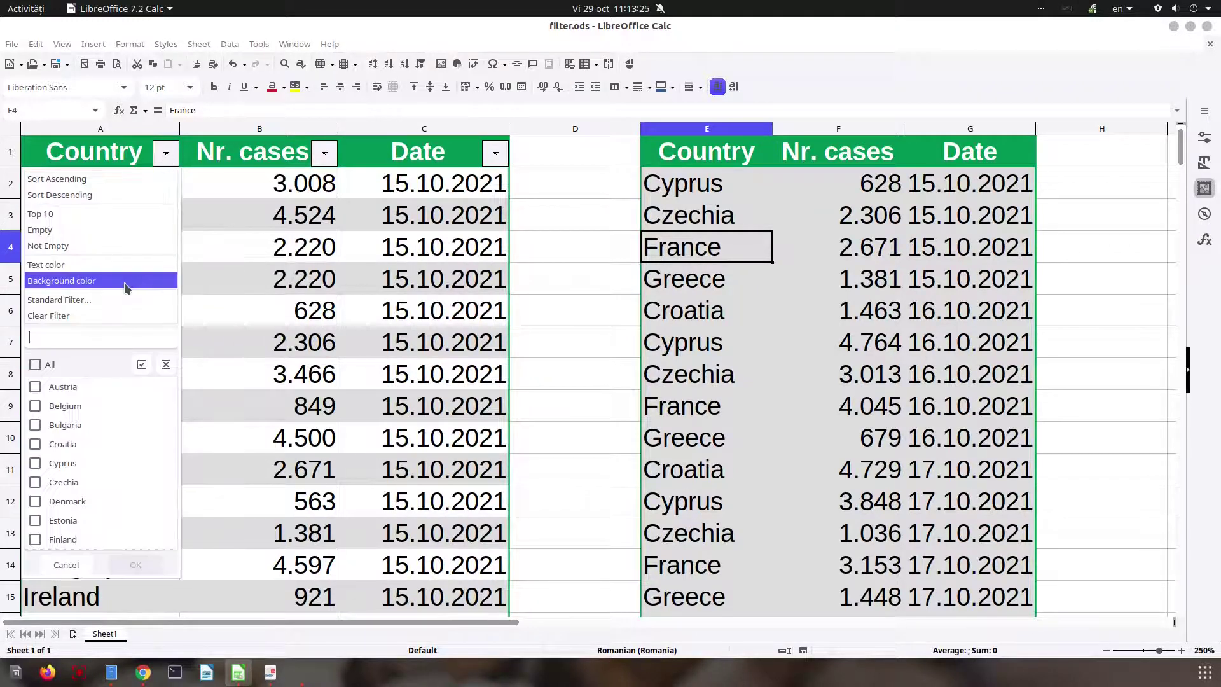
{"action": "left_click", "coordinate": [124, 299]}
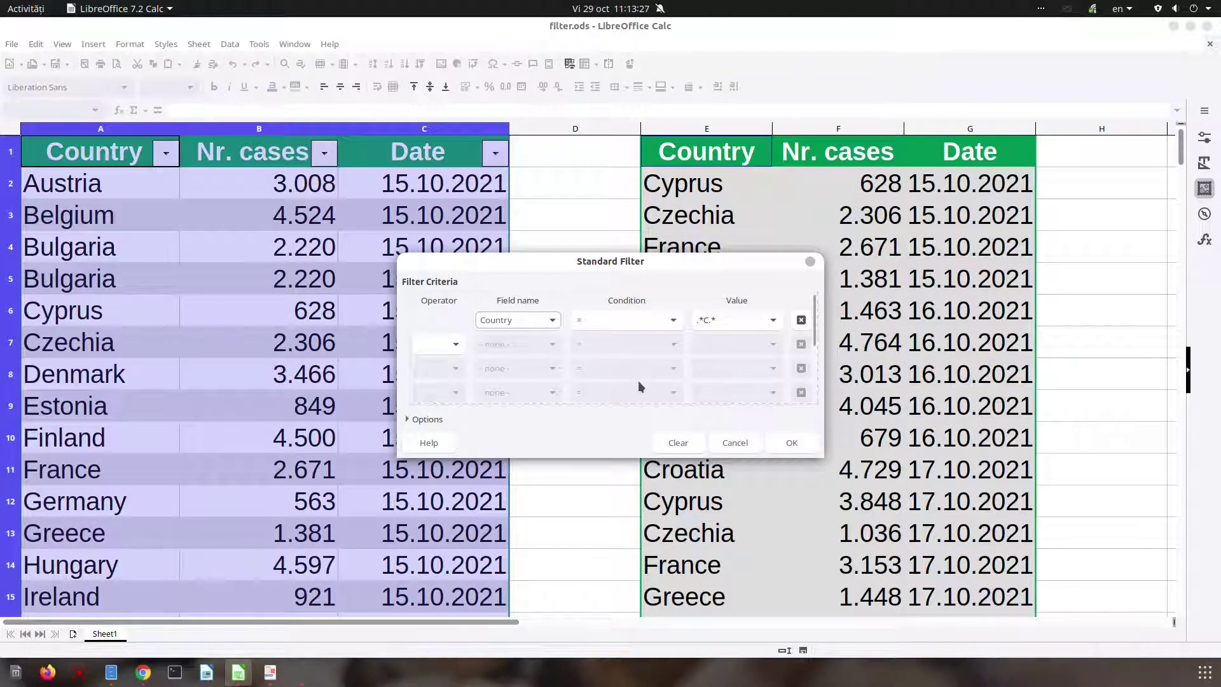
{"action": "key", "text": "Tab"}
{"action": "key", "text": "Tab"}
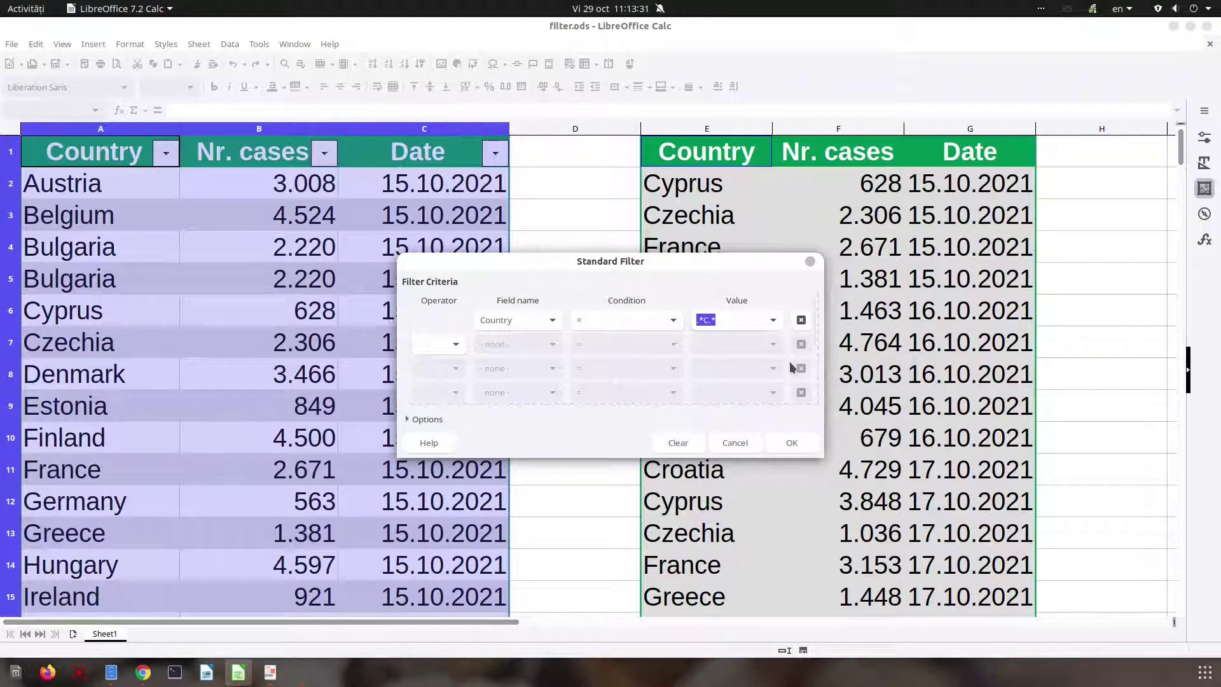
{"action": "key", "text": "BackSpace"}
{"action": "left_click", "coordinate": [792, 443]}
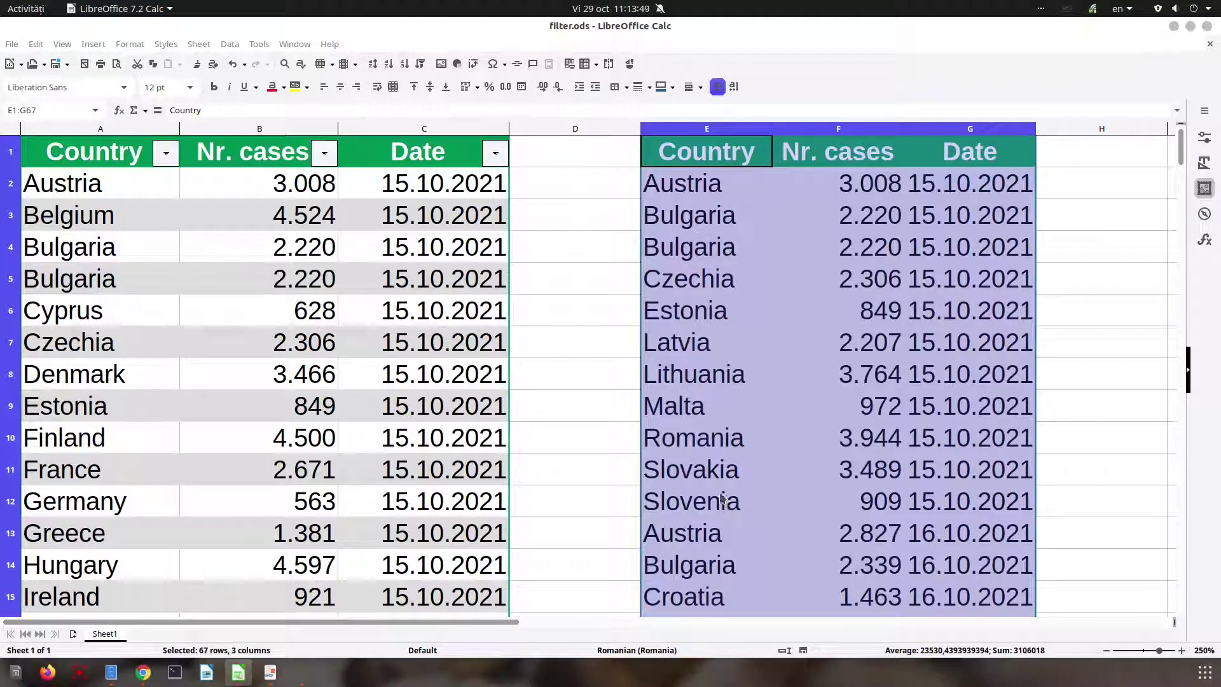
{"action": "left_click", "coordinate": [166, 153]}
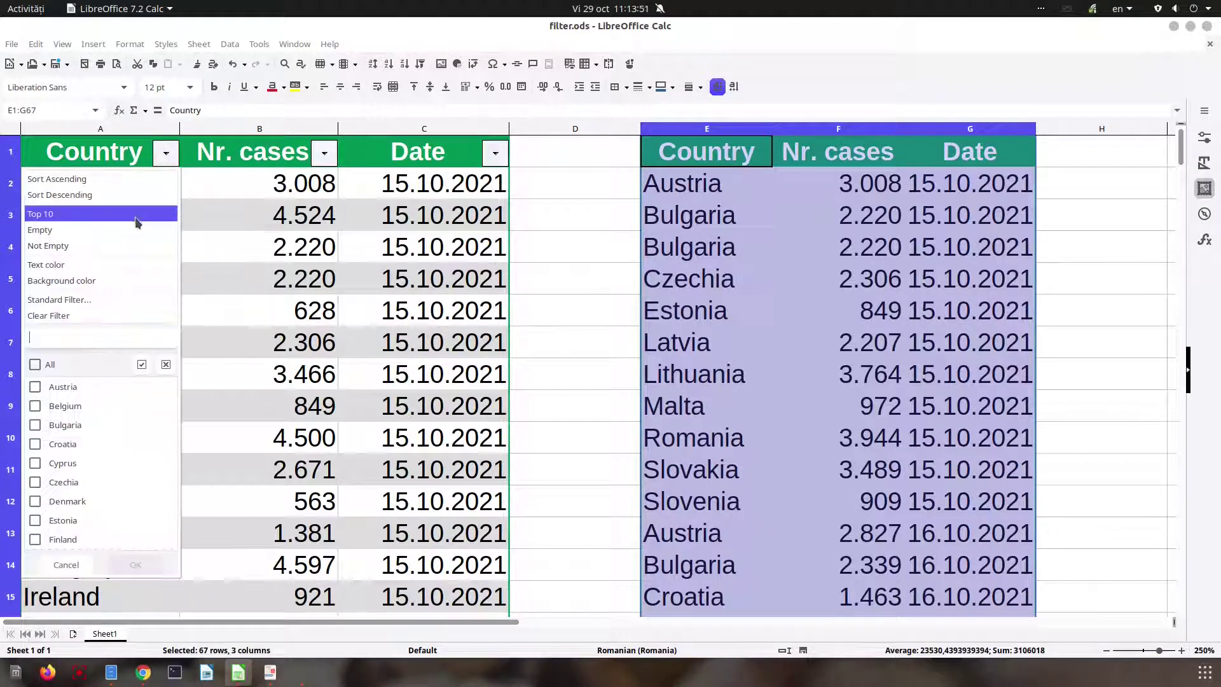
{"action": "left_click", "coordinate": [106, 298]}
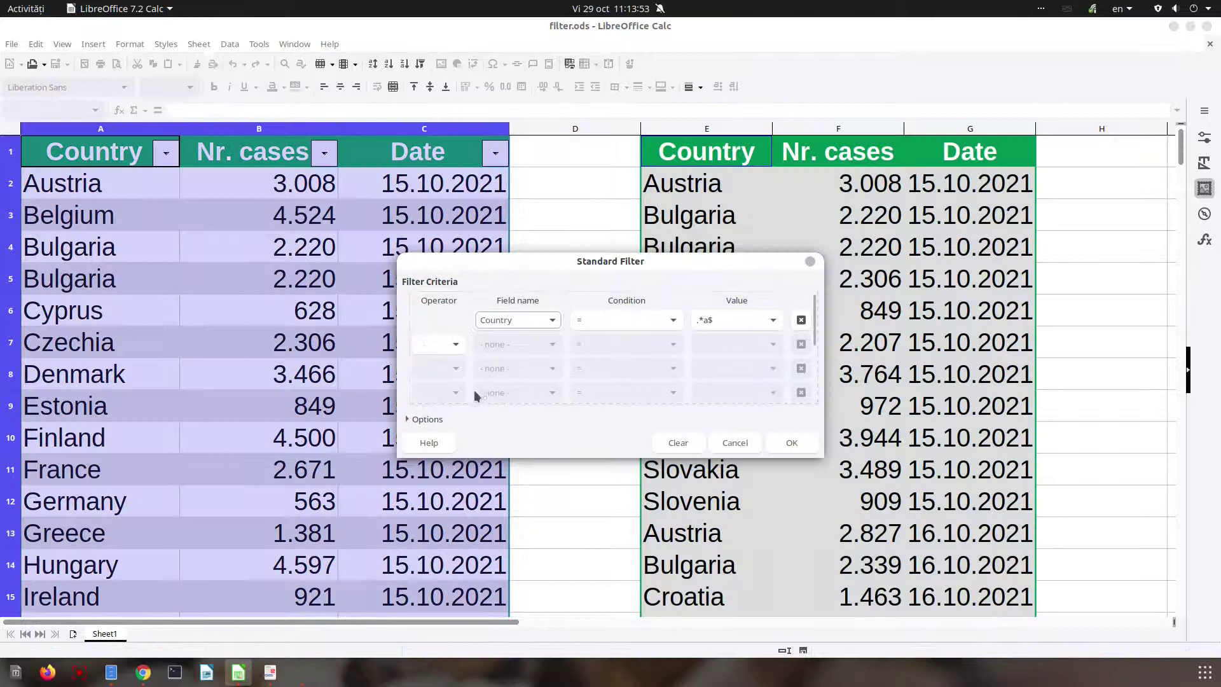
{"action": "left_click", "coordinate": [433, 419]}
{"action": "left_click", "coordinate": [690, 439]}
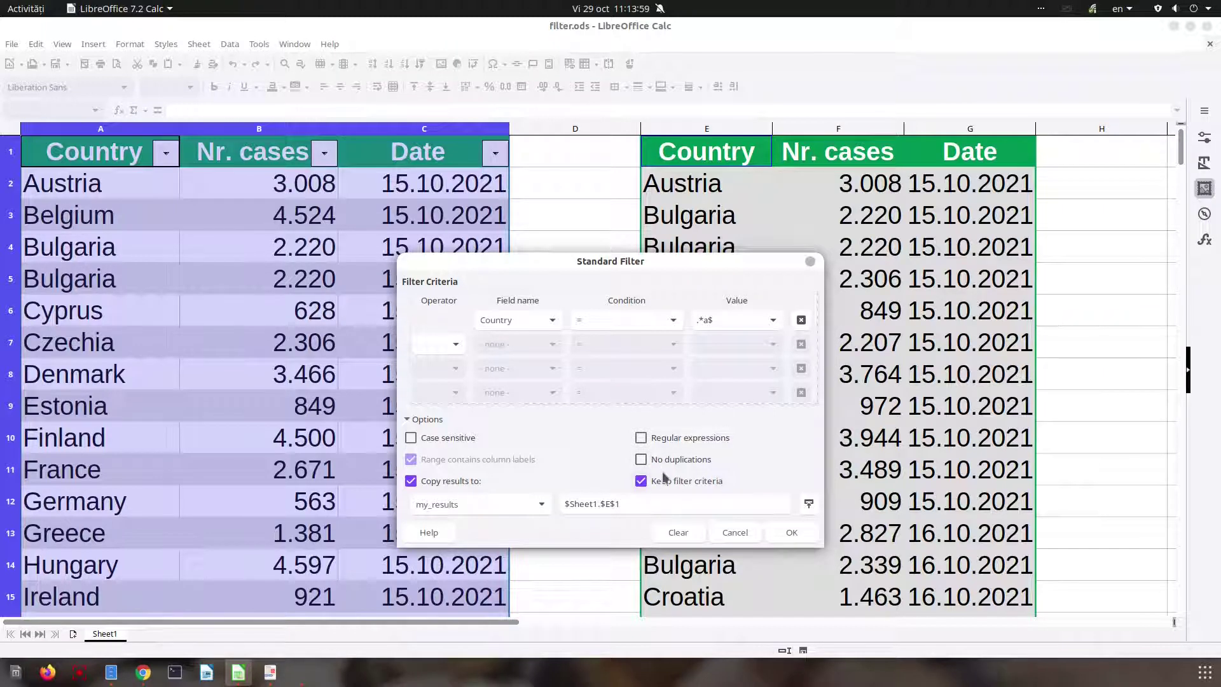
{"action": "left_click", "coordinate": [736, 533]}
{"action": "left_click", "coordinate": [132, 257]}
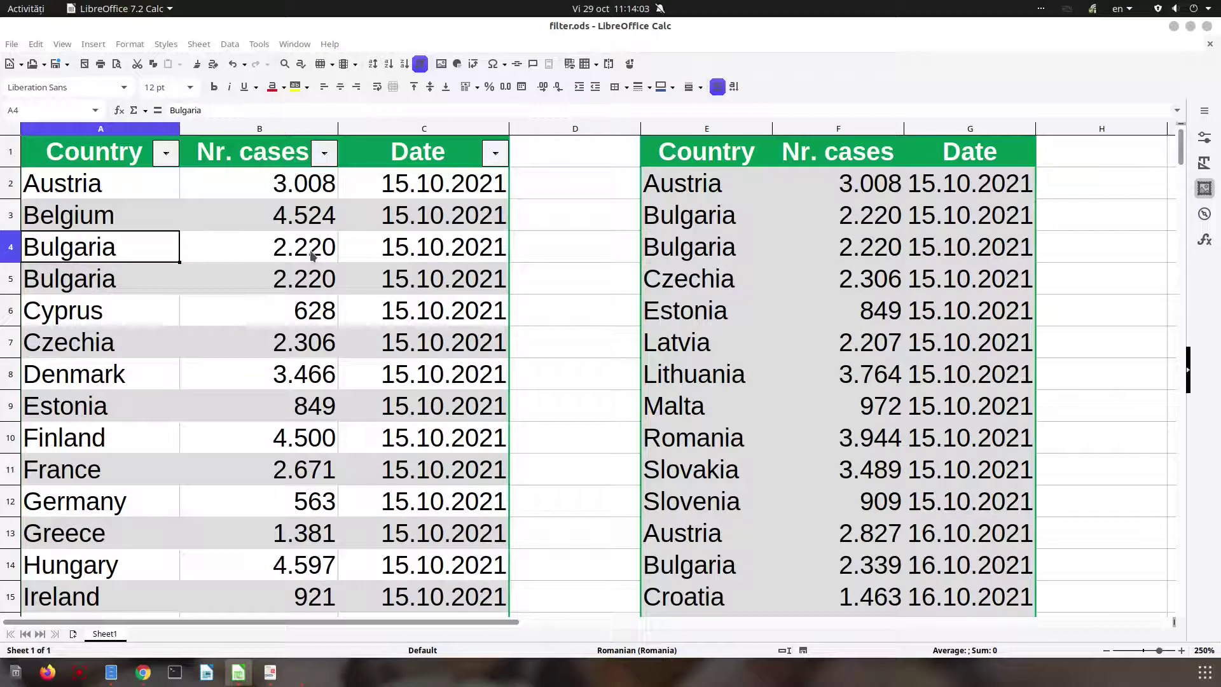
{"action": "left_click", "coordinate": [254, 288]}
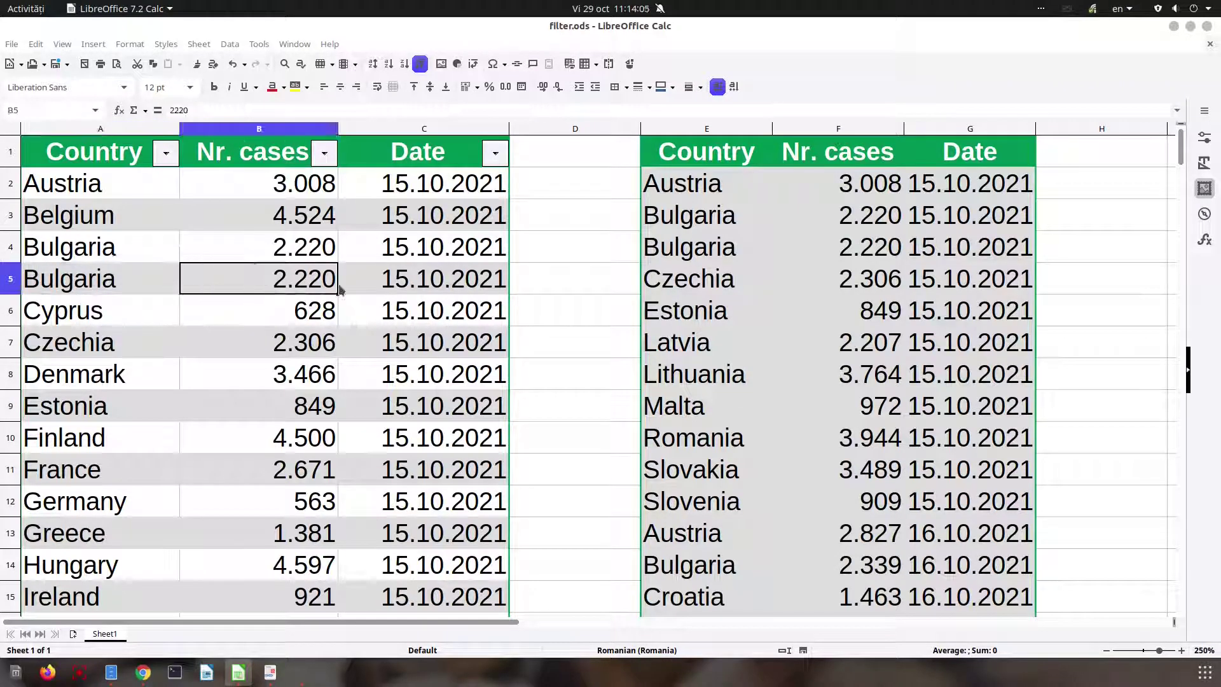
{"action": "double_click", "coordinate": [409, 280]}
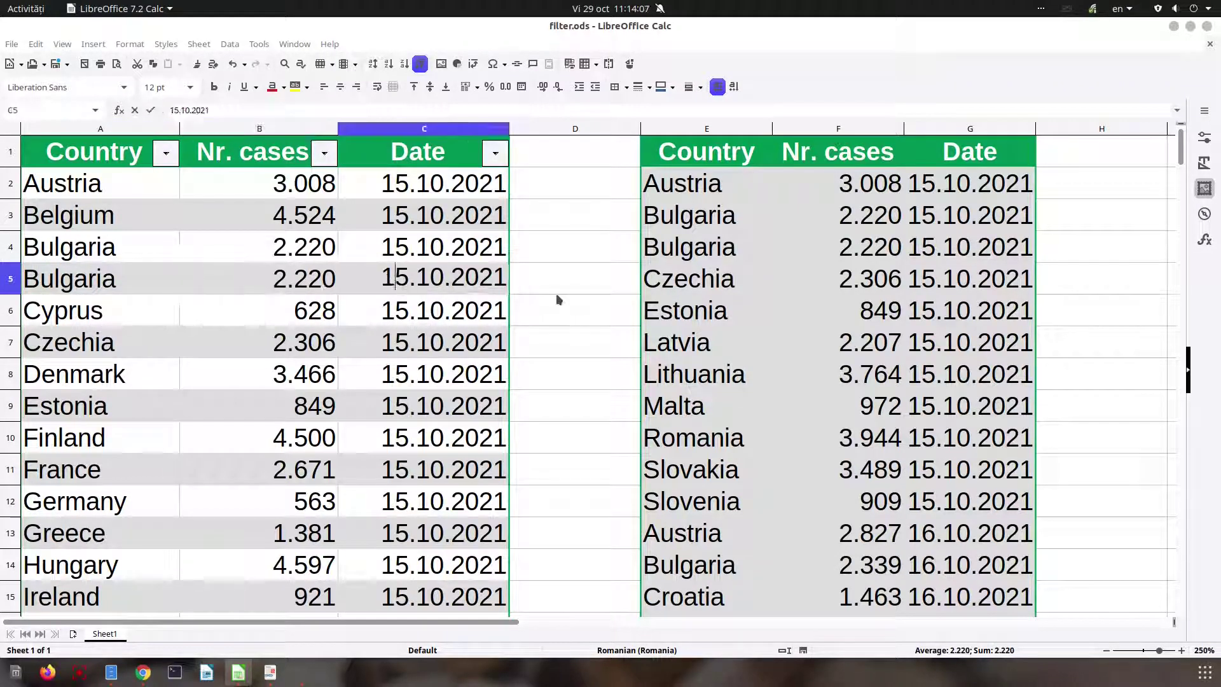
{"action": "key", "text": "BackSpace"}
{"action": "type", "text": "6"}
{"action": "key", "text": "Return"}
{"action": "key", "text": "Up"}
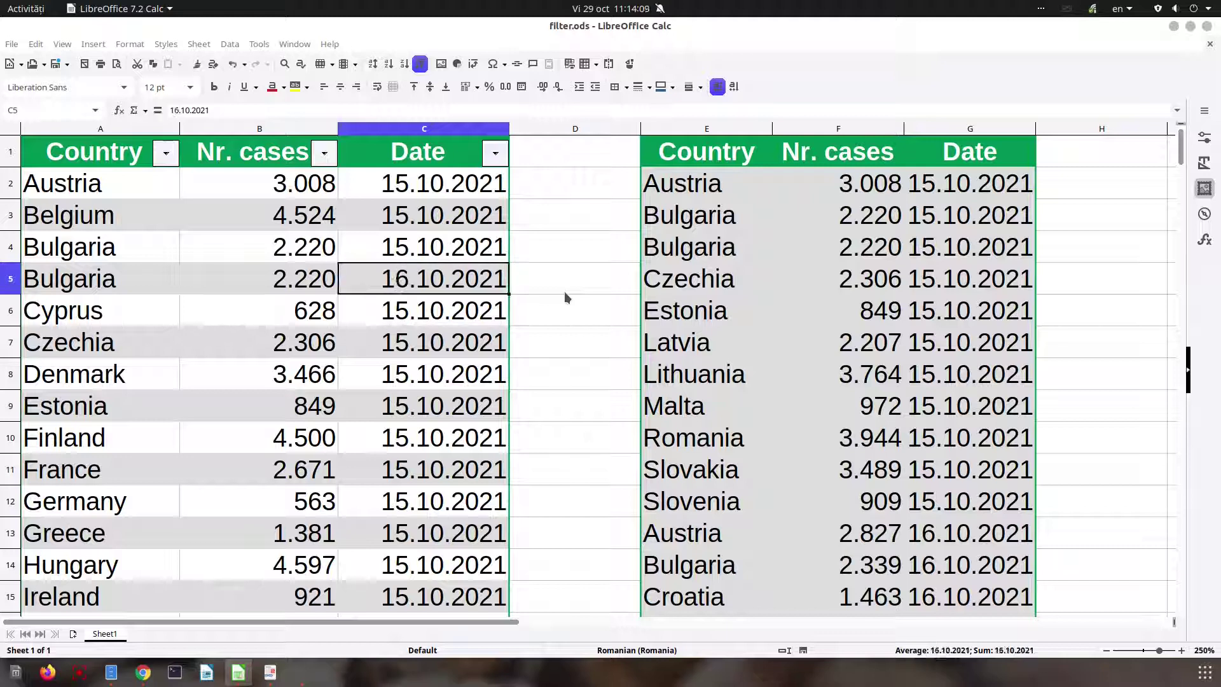
{"action": "double_click", "coordinate": [408, 285]}
{"action": "key", "text": "BackSpace"}
{"action": "type", "text": "5"}
{"action": "key", "text": "Return"}
{"action": "left_click", "coordinate": [484, 292]}
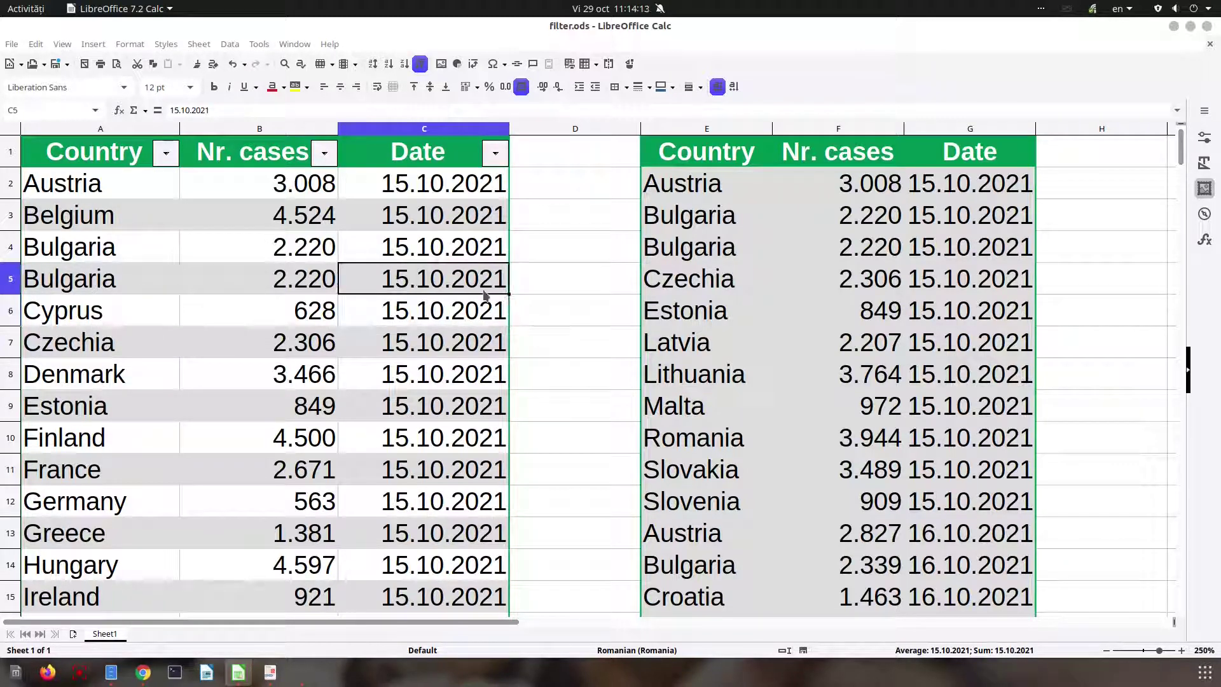
{"action": "left_click_drag", "start_coordinate": [123, 254], "coordinate": [354, 275]}
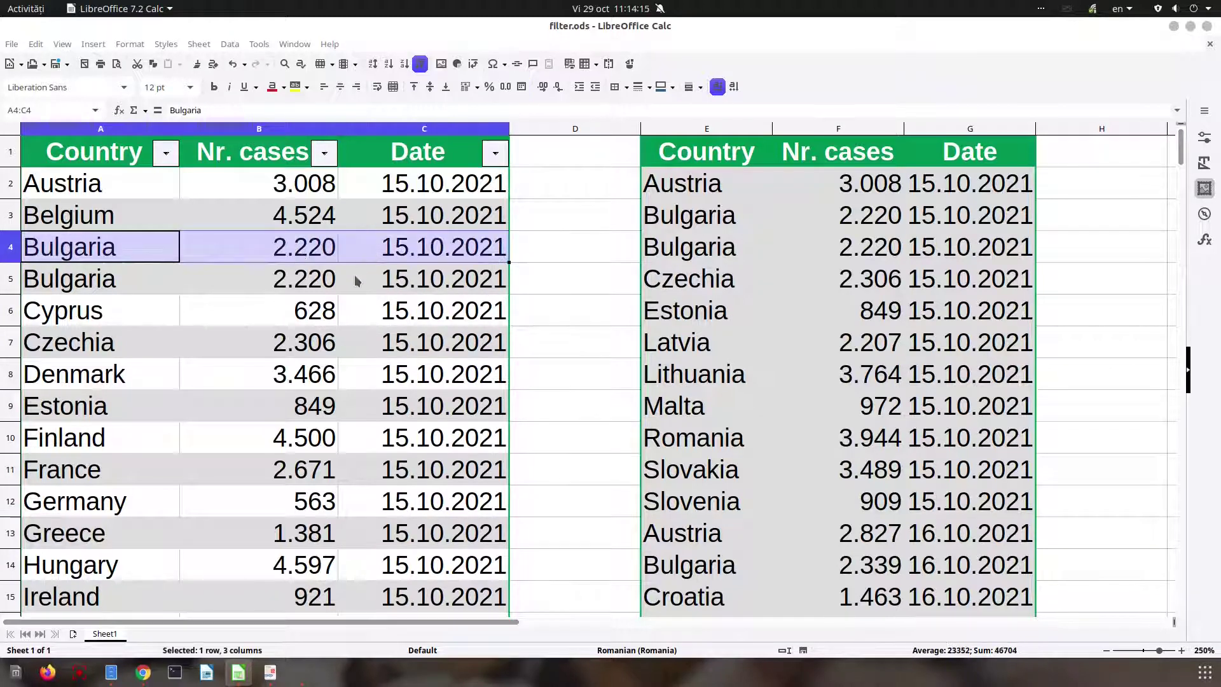
{"action": "left_click", "coordinate": [353, 275]}
- Reopen Standard Filter with Options expanded and reset the condition to the Country field
{"action": "left_click", "coordinate": [166, 153]}
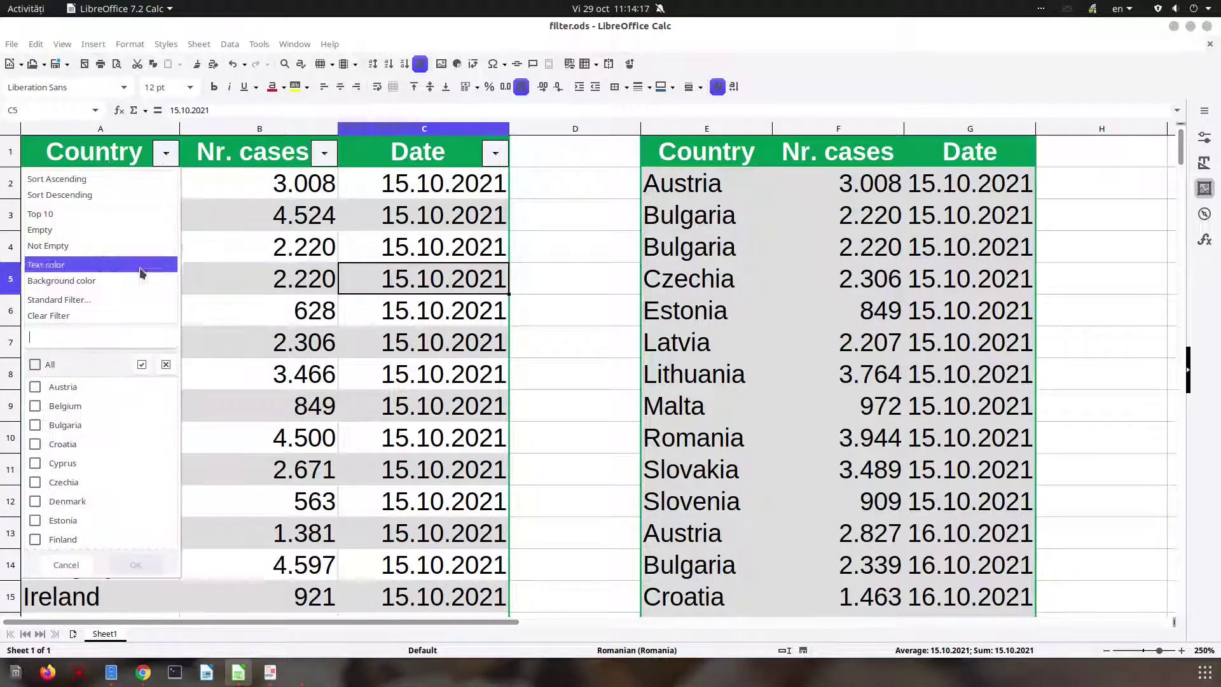
{"action": "left_click", "coordinate": [115, 307]}
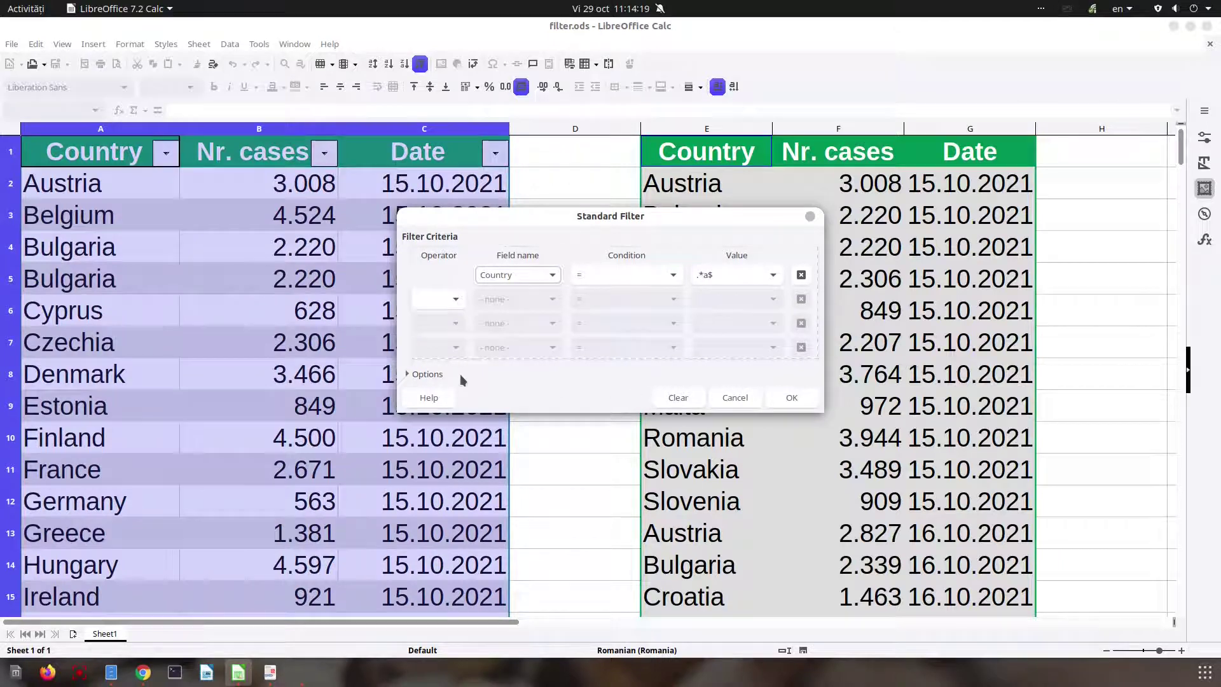
{"action": "left_click", "coordinate": [425, 374]}
{"action": "left_click", "coordinate": [643, 436]}
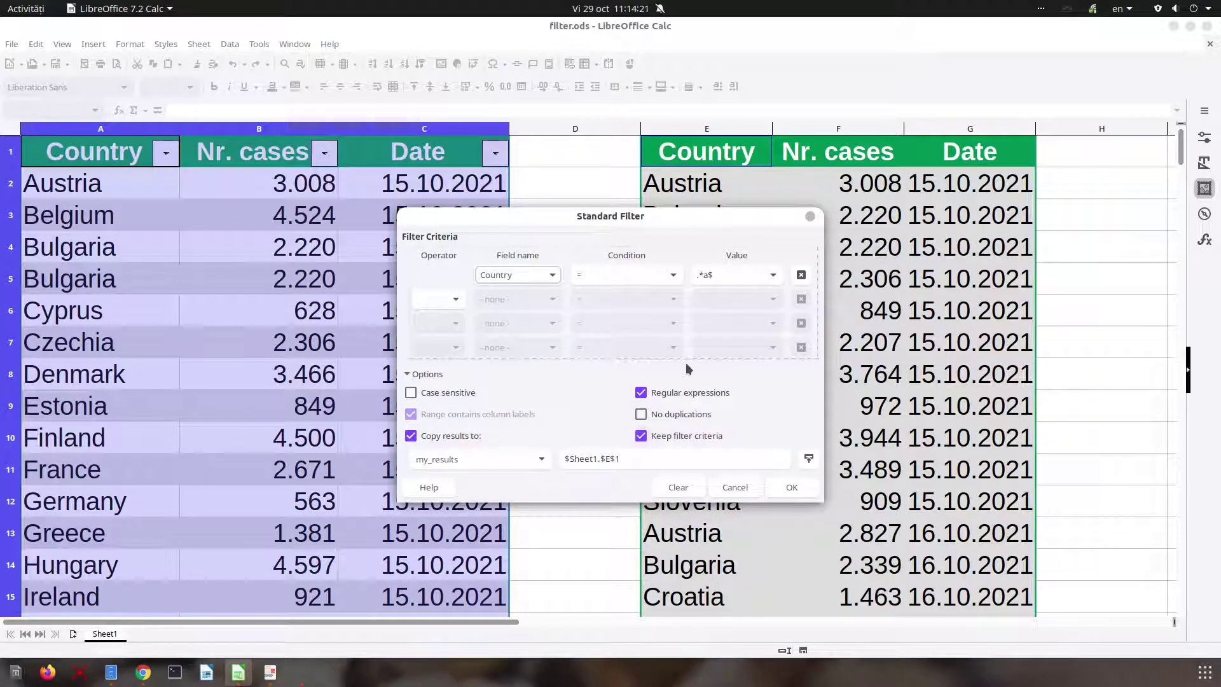
{"action": "left_click", "coordinate": [801, 275]}
{"action": "left_click", "coordinate": [551, 275]}
{"action": "left_click", "coordinate": [502, 306]}
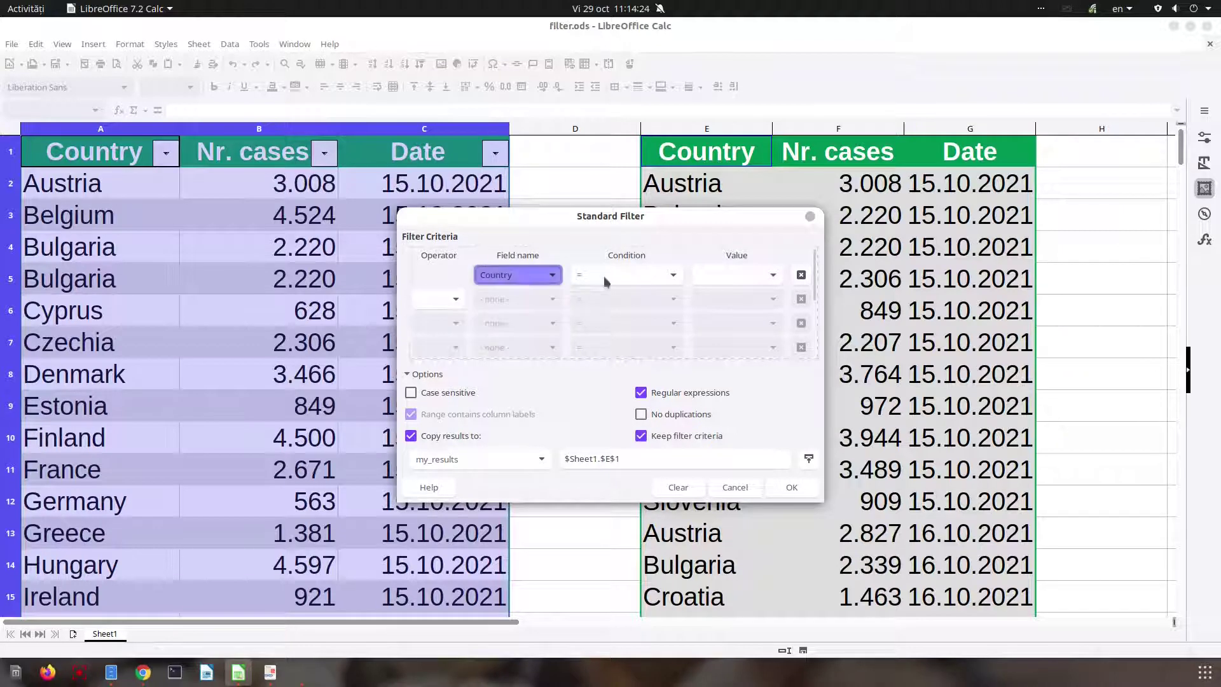
- Set Country = Bulgaria, untick Regular expressions, tick No duplications, and apply
{"action": "left_click", "coordinate": [778, 281]}
{"action": "left_click", "coordinate": [735, 349]}
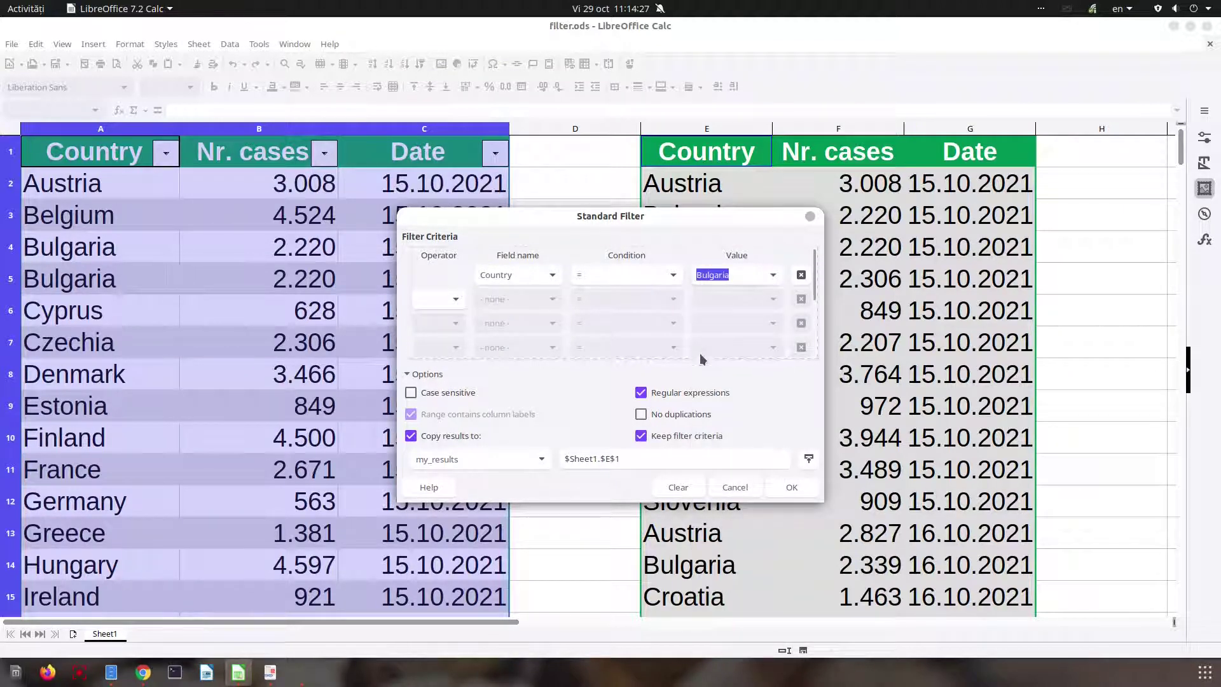
{"action": "left_click", "coordinate": [686, 394]}
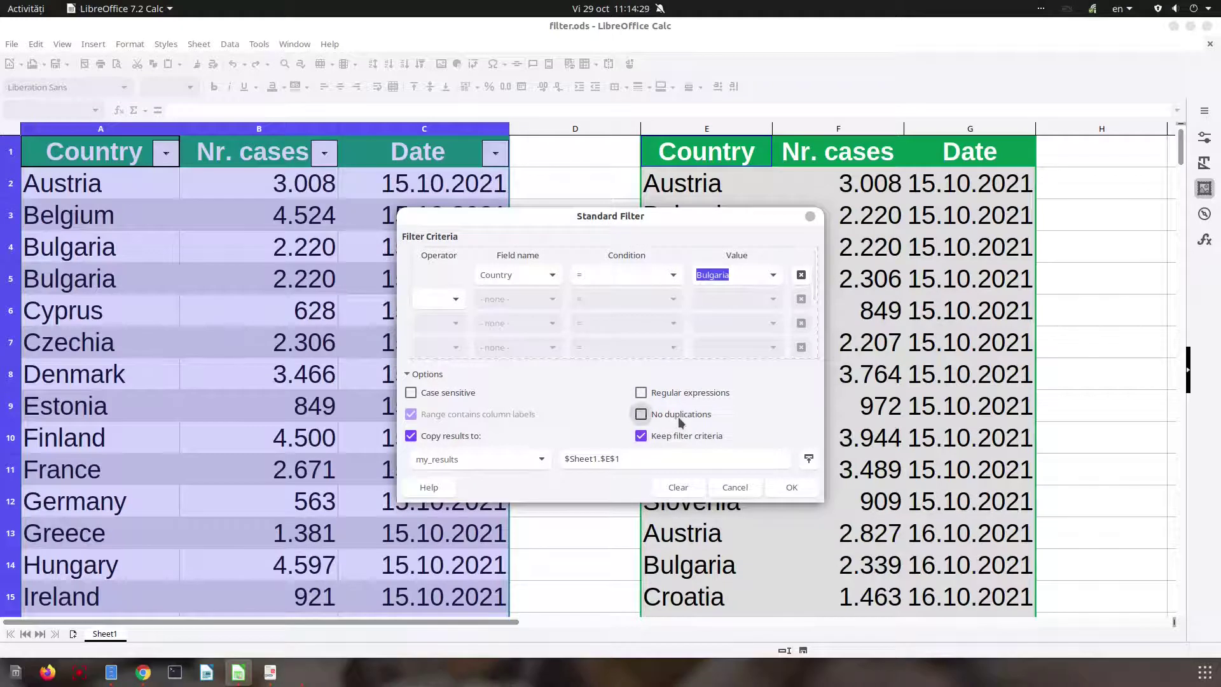
{"action": "left_click", "coordinate": [679, 419]}
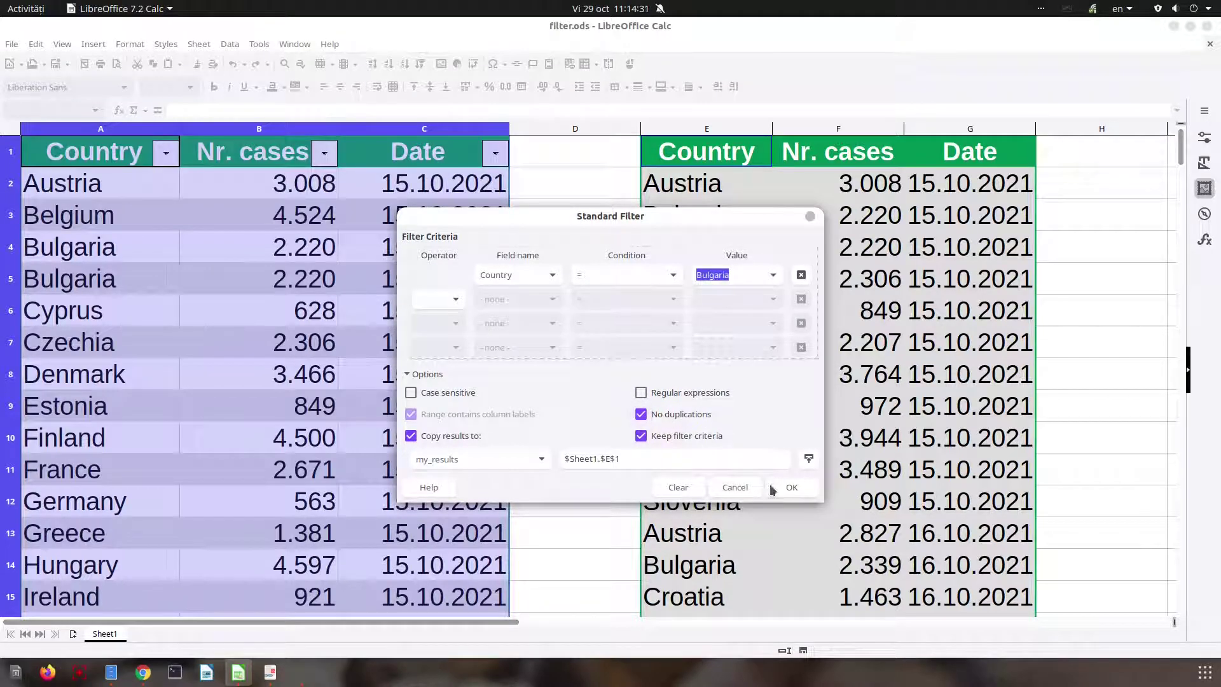
{"action": "left_click", "coordinate": [792, 487]}
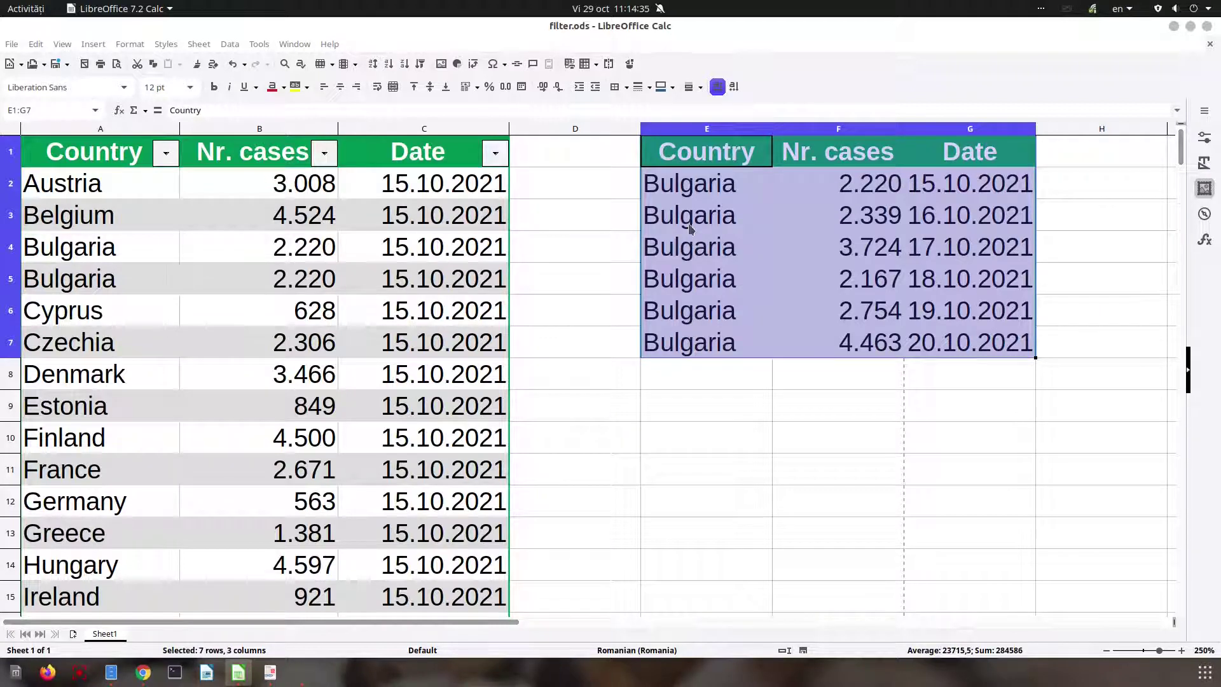
- Untick No duplications, reapply, and select E2:G3 to show both identical 2.220 rows
{"action": "left_click", "coordinate": [166, 153]}
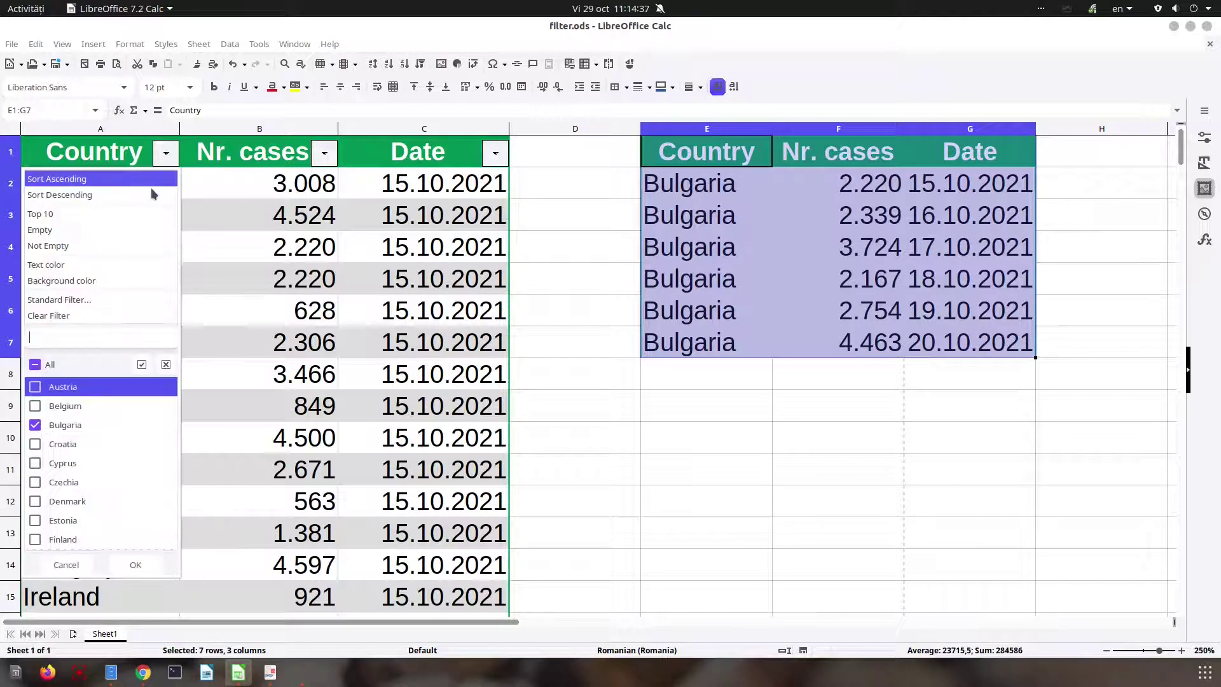
{"action": "left_click", "coordinate": [64, 299]}
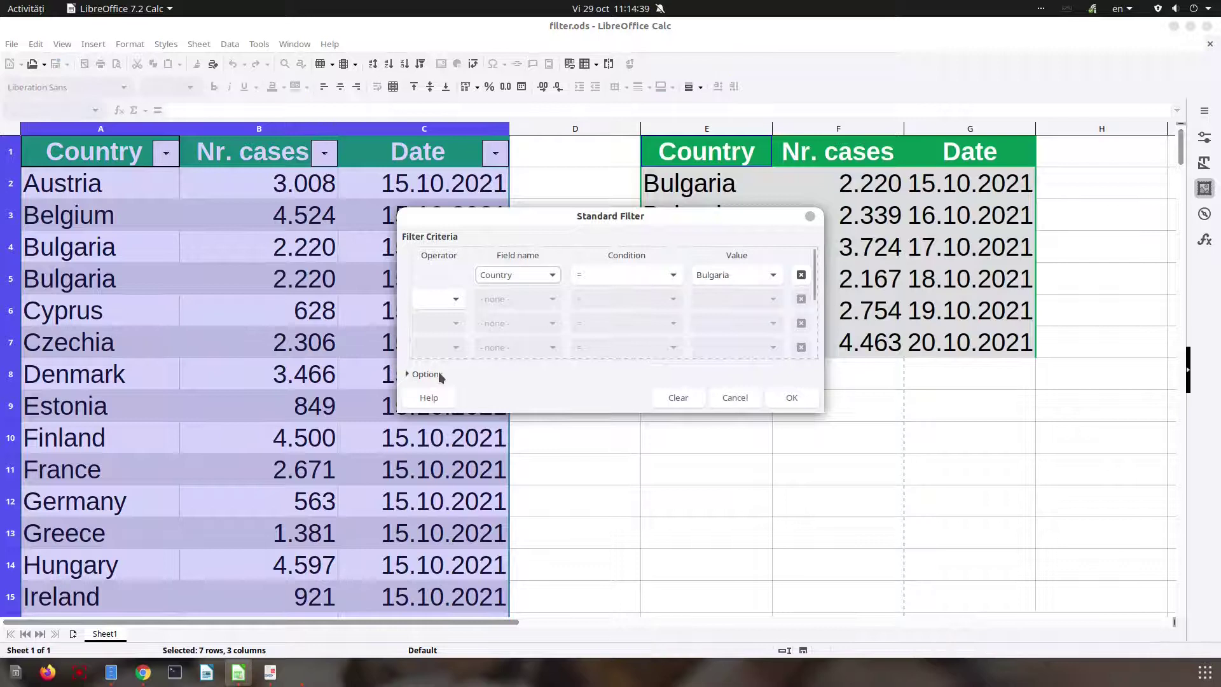
{"action": "left_click", "coordinate": [407, 375]}
{"action": "left_click", "coordinate": [677, 422]}
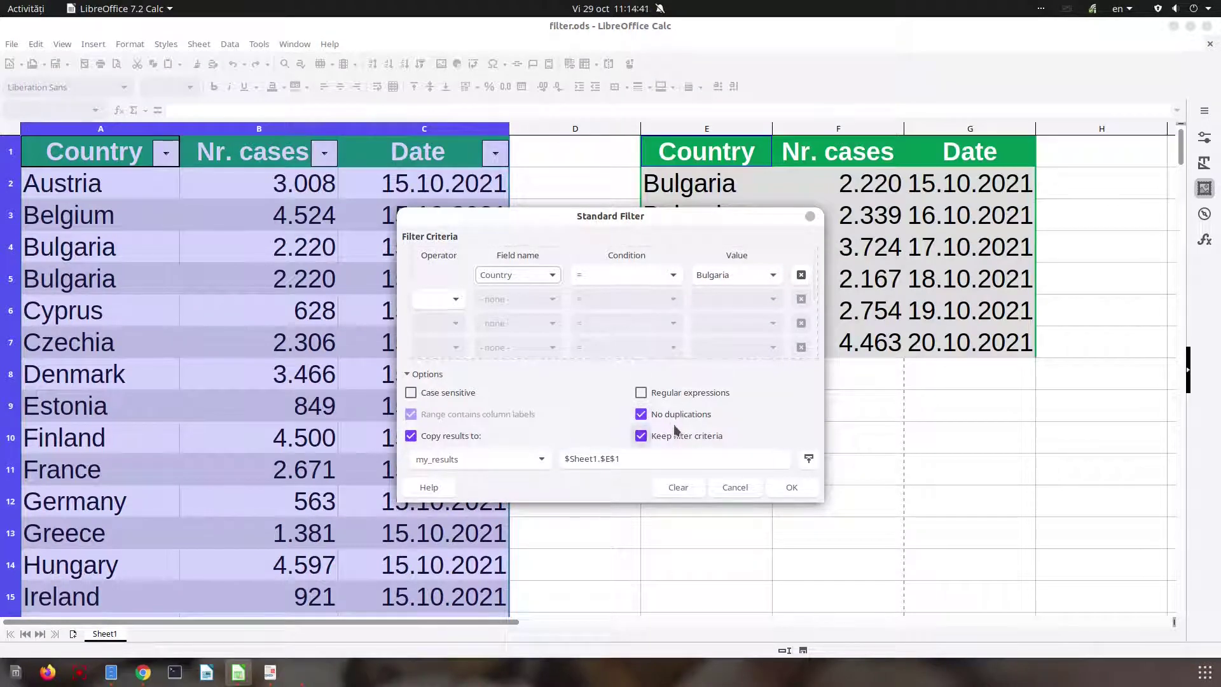
{"action": "left_click", "coordinate": [770, 485]}
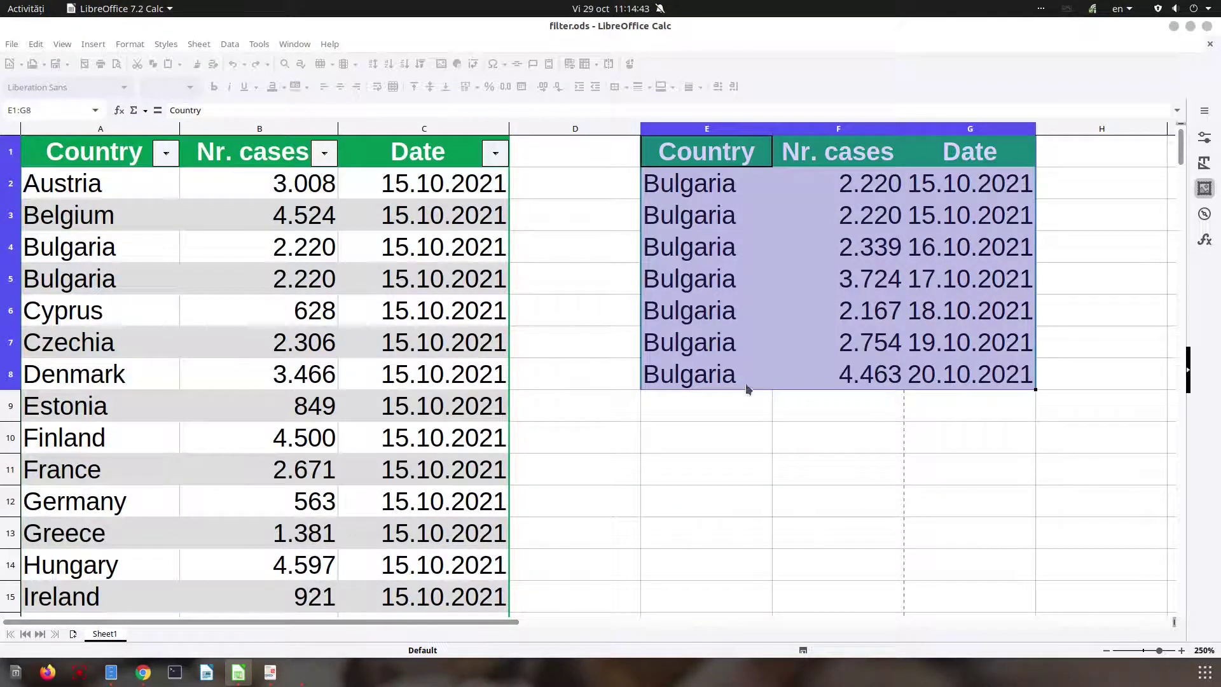
{"action": "left_click", "coordinate": [711, 374]}
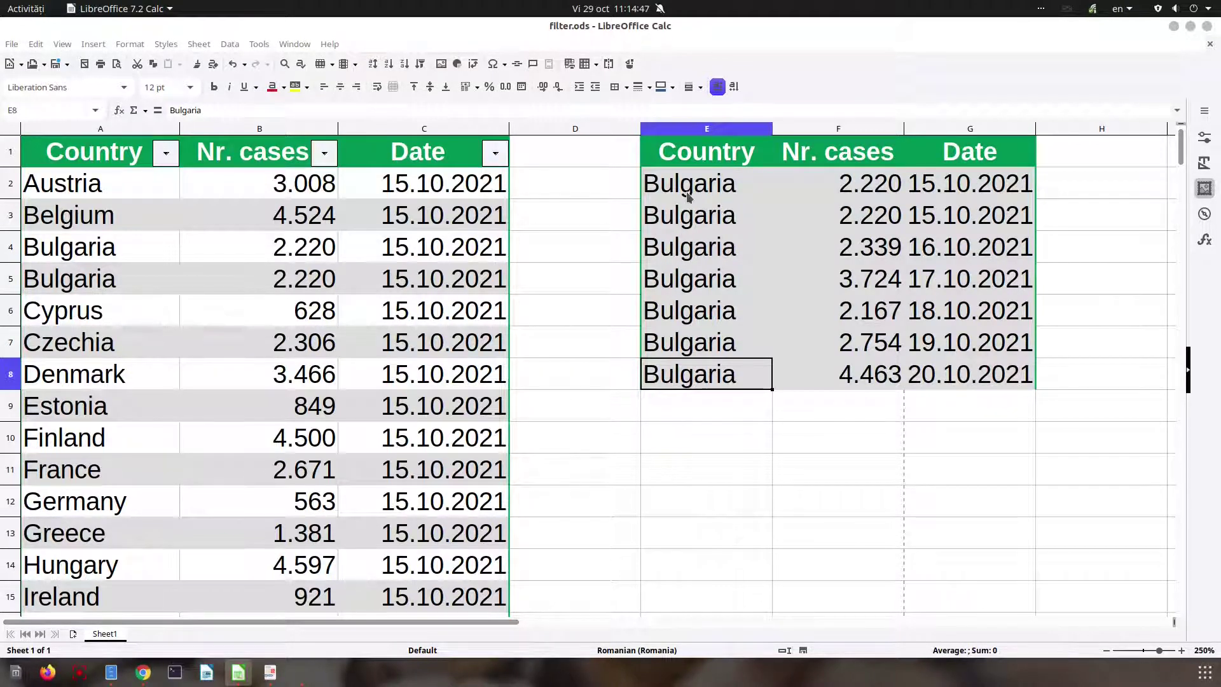
{"action": "left_click_drag", "start_coordinate": [708, 190], "coordinate": [966, 220]}
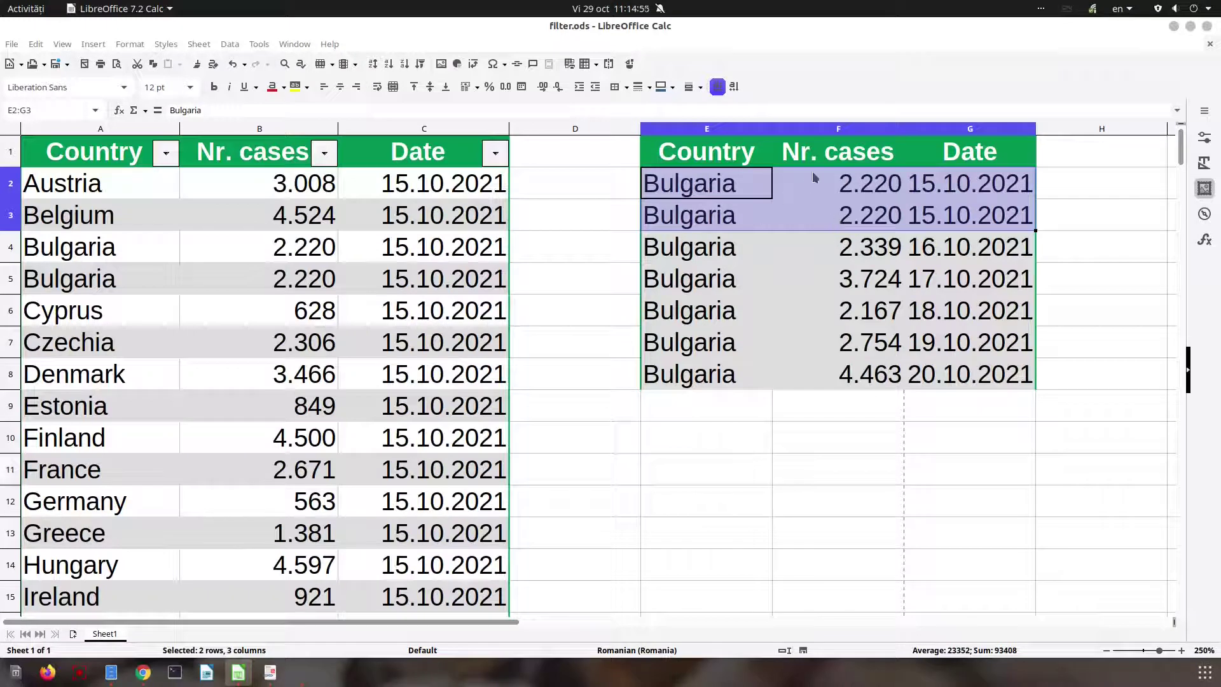
{"action": "left_click", "coordinate": [166, 153]}
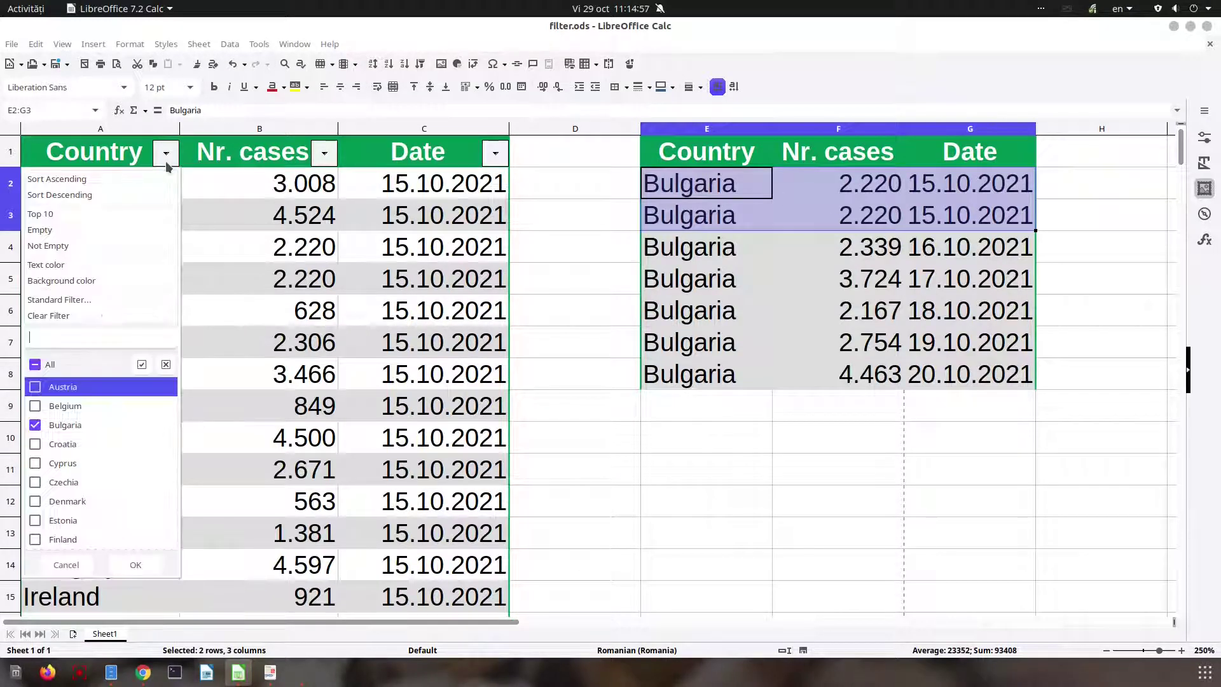
{"action": "left_click", "coordinate": [141, 316]}
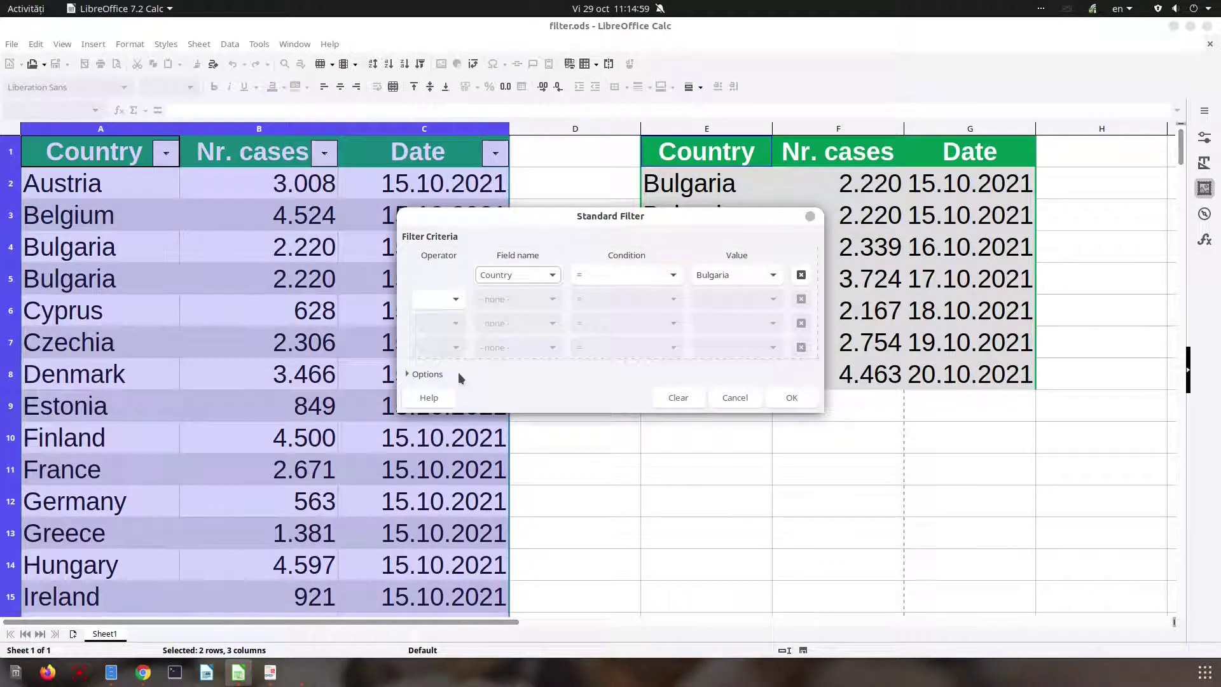
{"action": "left_click", "coordinate": [439, 374]}
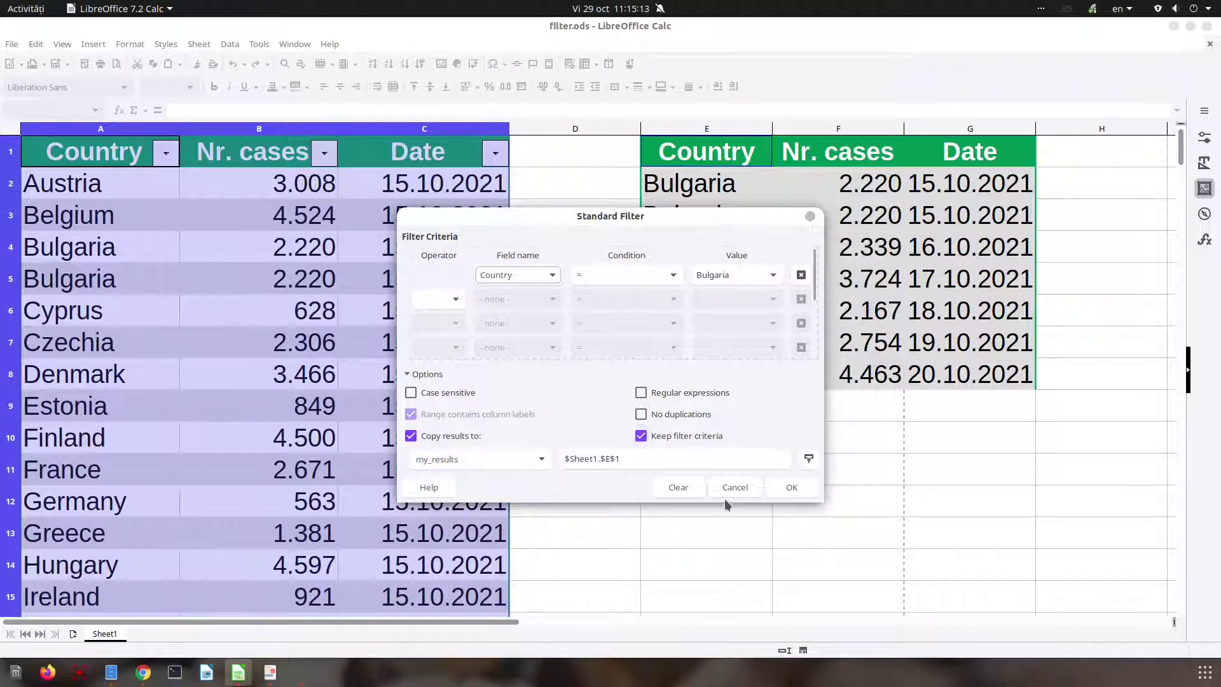
{"action": "left_click", "coordinate": [791, 487]}
{"action": "left_click", "coordinate": [598, 368]}
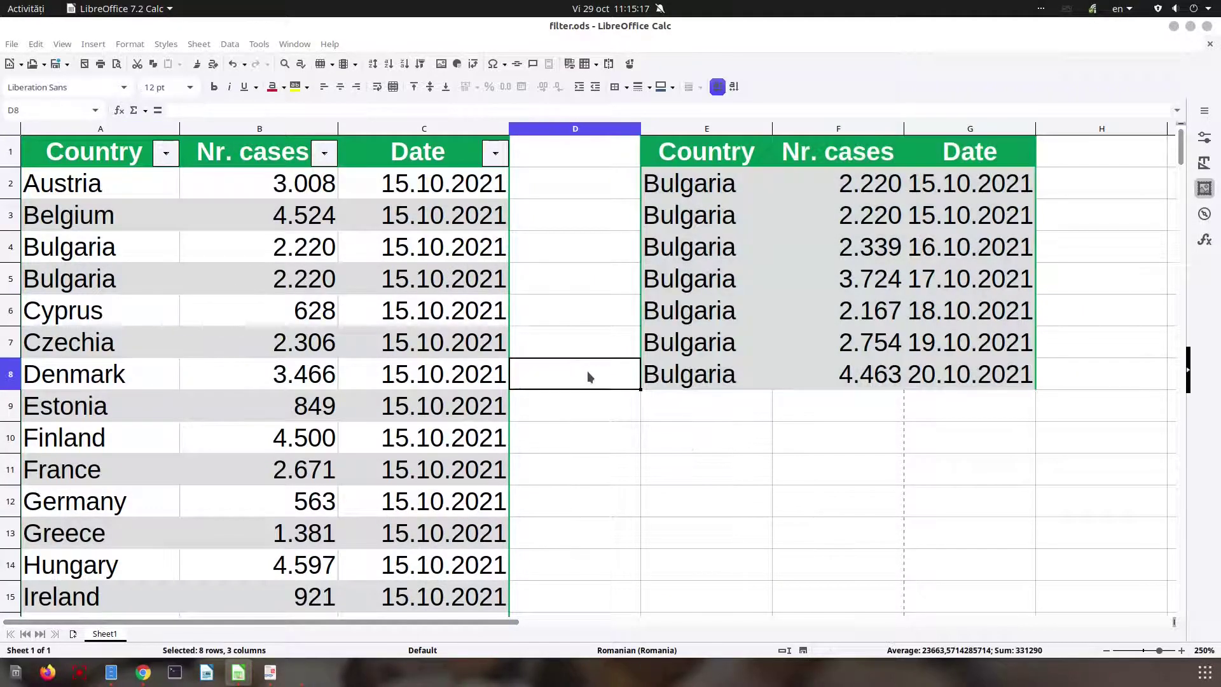
{"action": "left_click", "coordinate": [304, 248]}
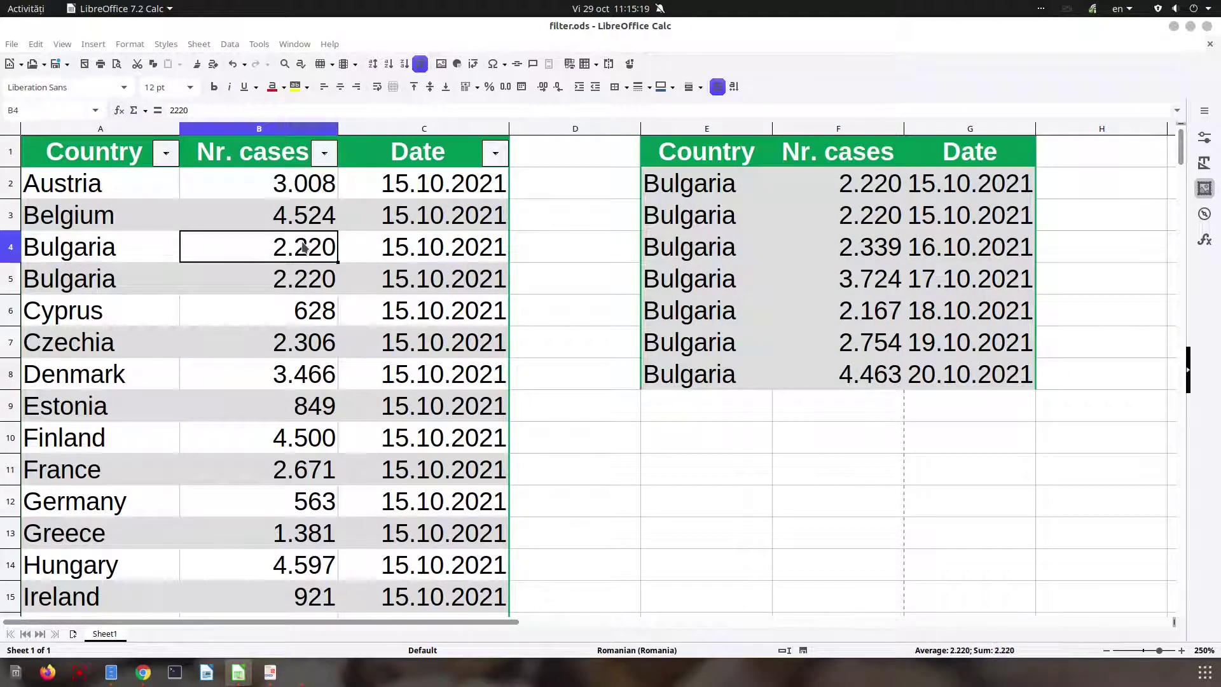
- In Standard Filter, add a second AND condition on Nr. cases
{"action": "left_click", "coordinate": [175, 156]}
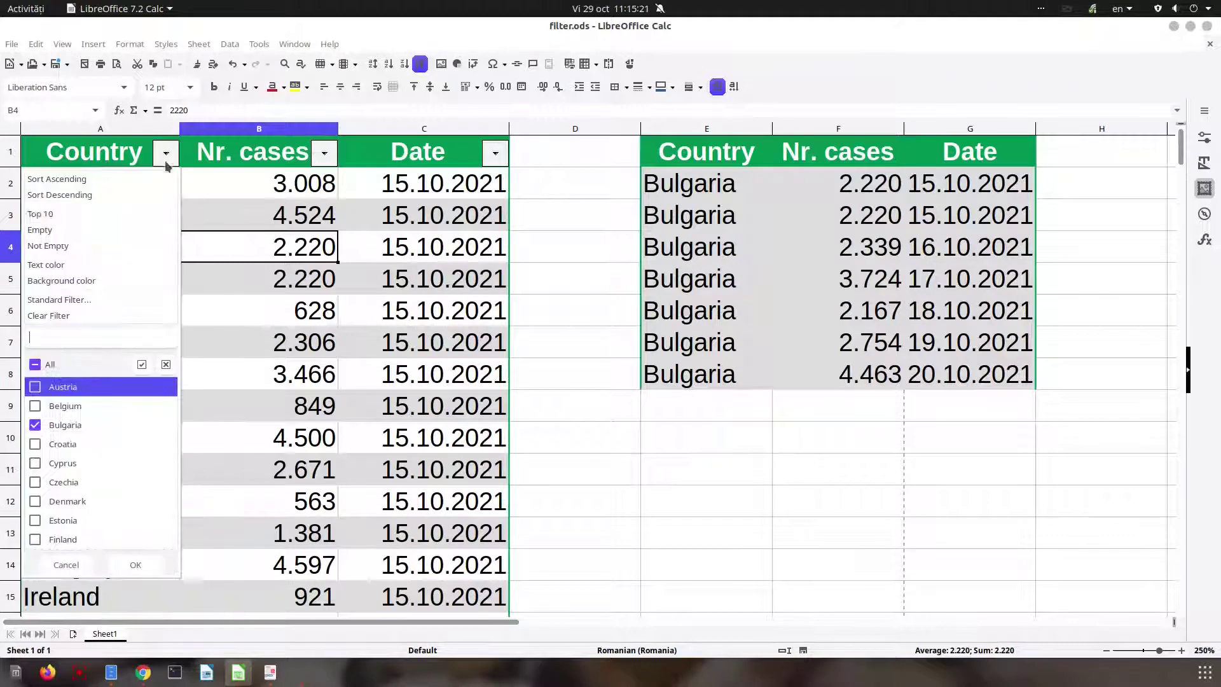
{"action": "left_click", "coordinate": [85, 304]}
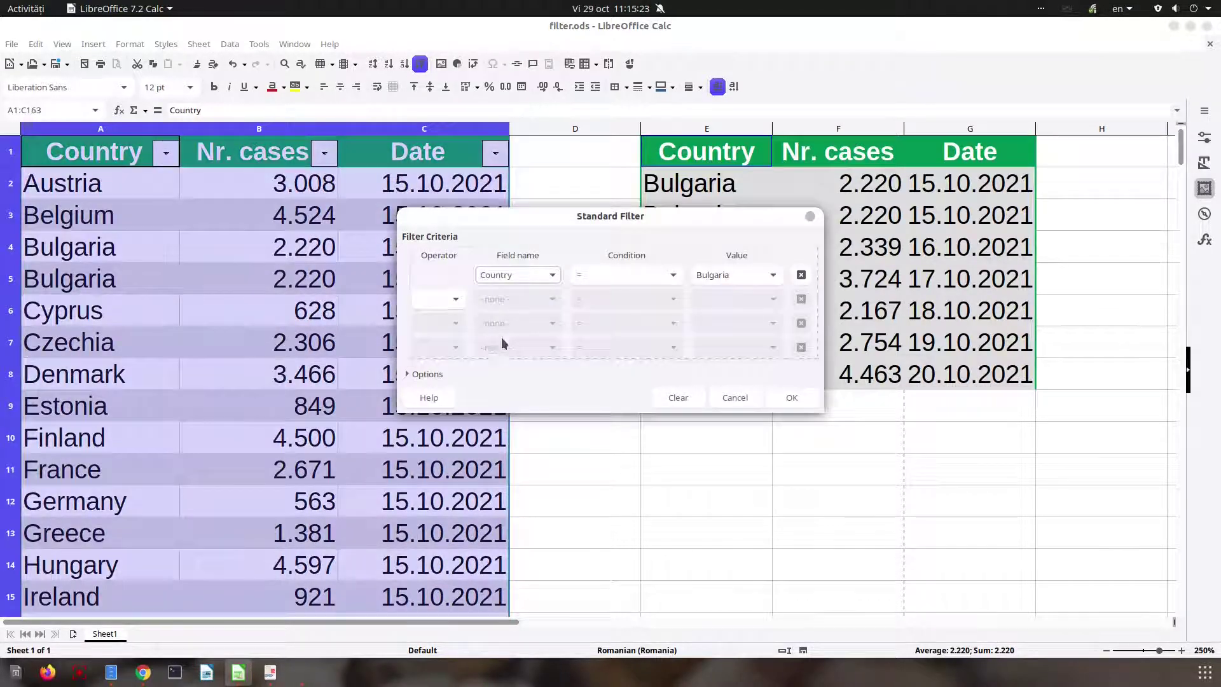
{"action": "left_click", "coordinate": [425, 375]}
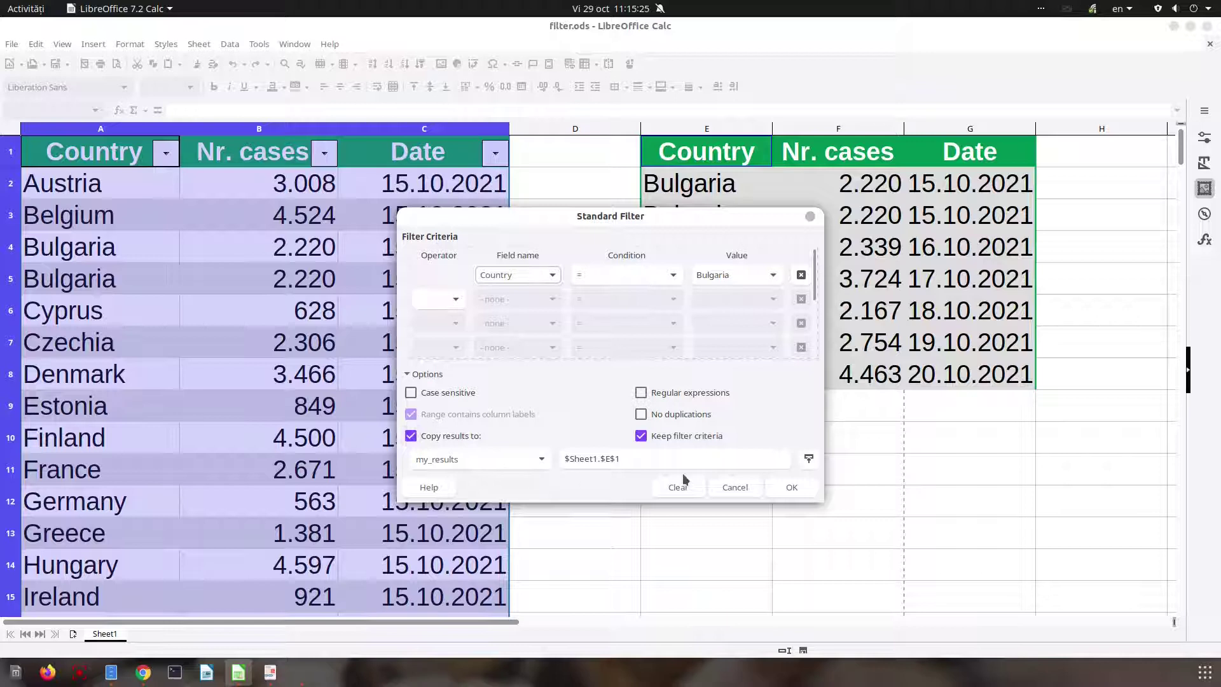
{"action": "left_click", "coordinate": [456, 298]}
{"action": "left_click", "coordinate": [438, 330]}
{"action": "left_click", "coordinate": [551, 299]}
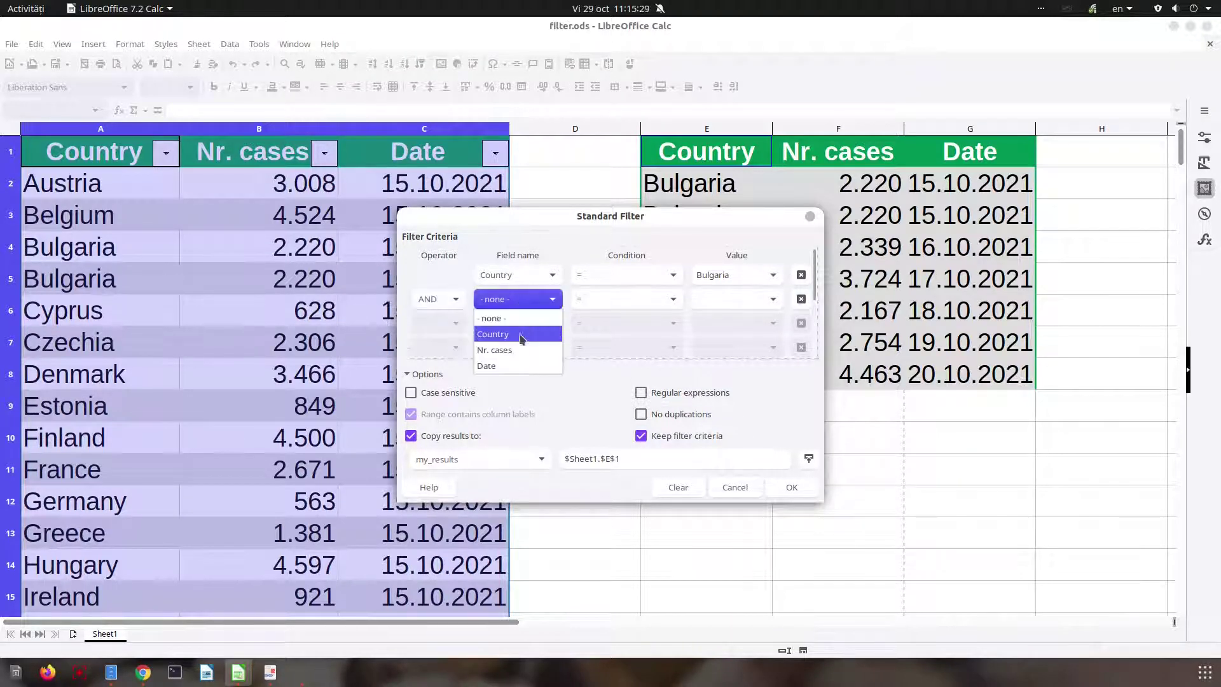
{"action": "left_click", "coordinate": [494, 350]}
- Set the condition to >= 3000, apply it, and open Help > About LibreOffice
{"action": "left_click", "coordinate": [673, 299]}
{"action": "left_click", "coordinate": [627, 349]}
{"action": "left_click", "coordinate": [627, 299]}
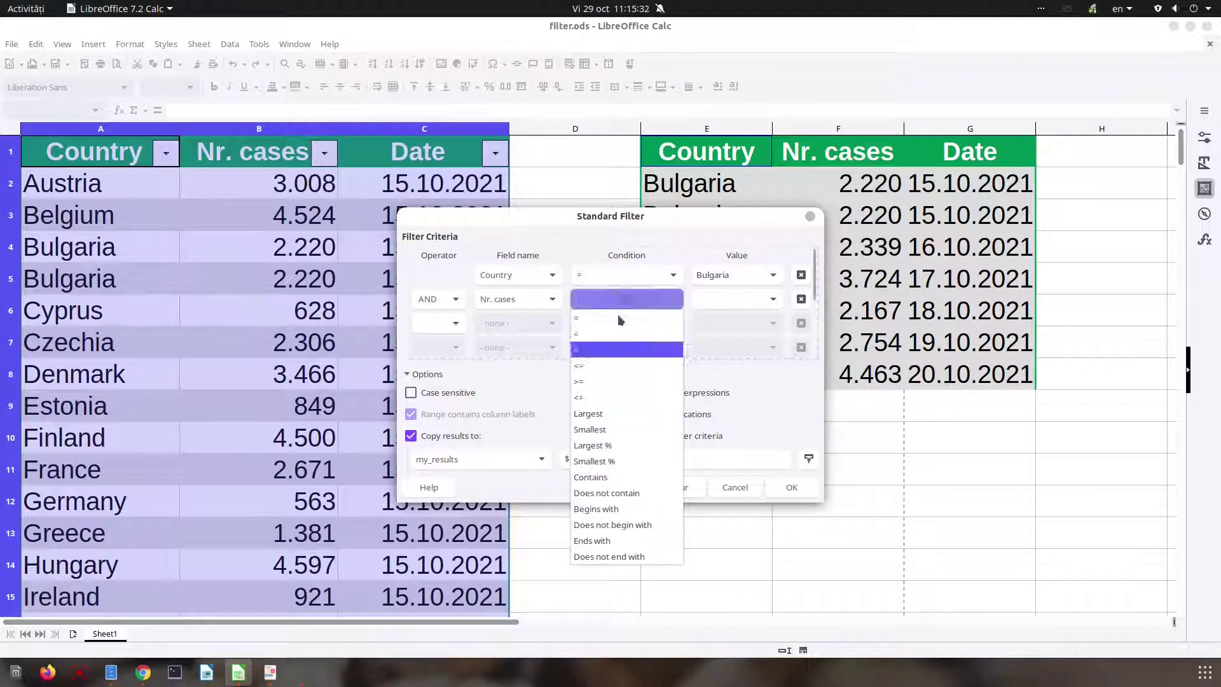
{"action": "left_click", "coordinate": [599, 381]}
{"action": "left_click", "coordinate": [724, 305]}
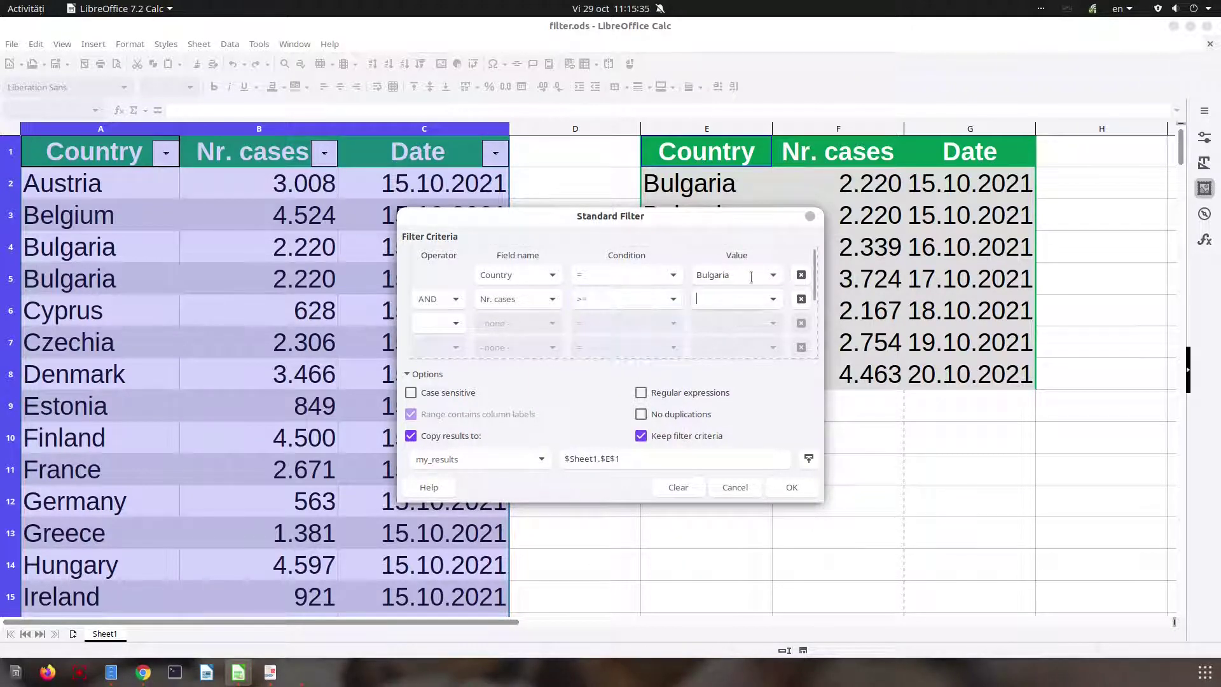
{"action": "type", "text": "3000"}
{"action": "left_click", "coordinate": [784, 484]}
{"action": "left_click", "coordinate": [793, 226]}
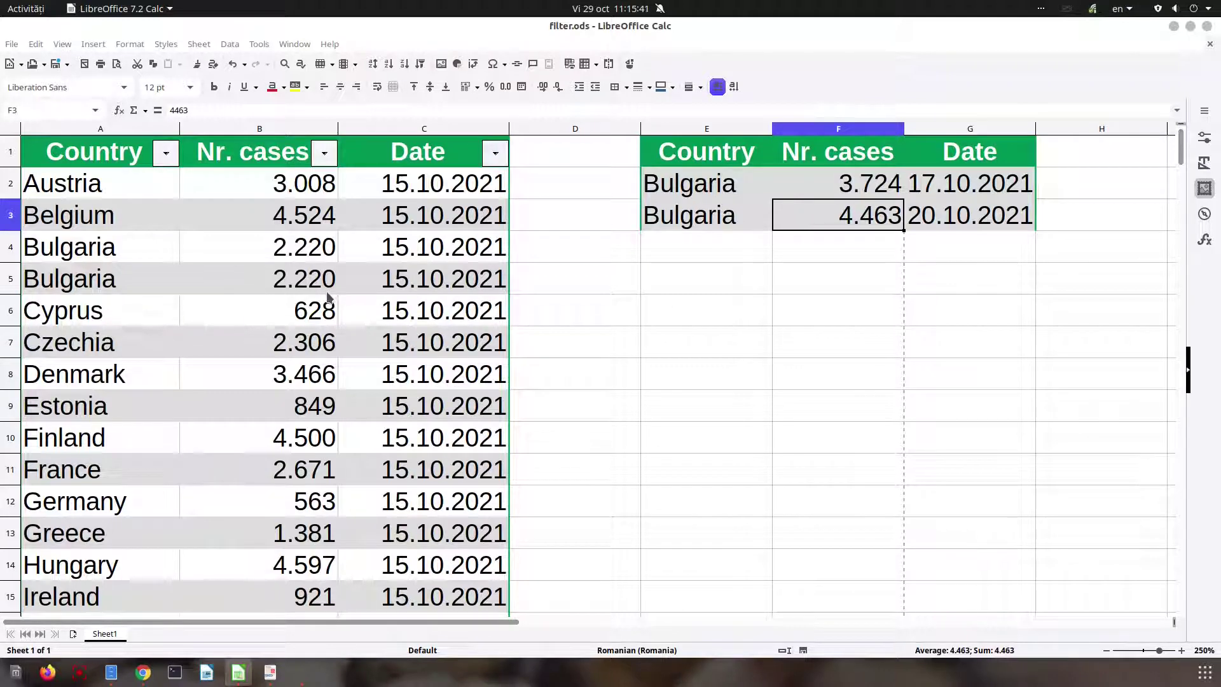
{"action": "left_click", "coordinate": [329, 46]}
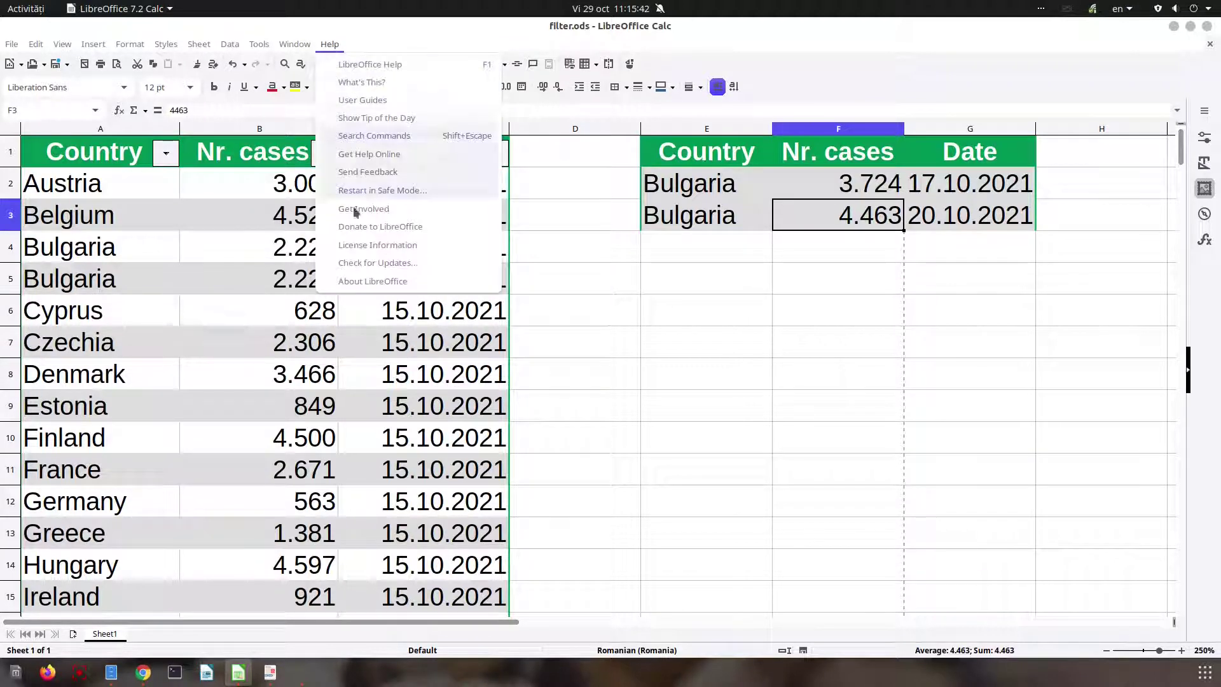
{"action": "left_click", "coordinate": [372, 278]}
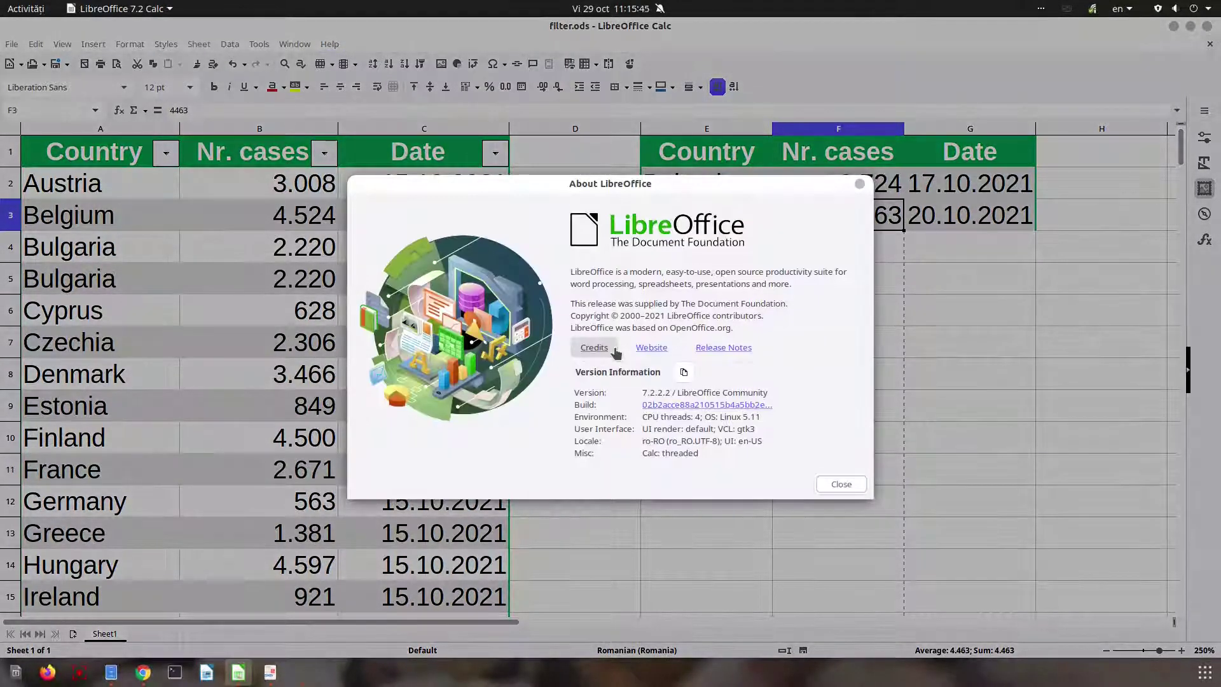